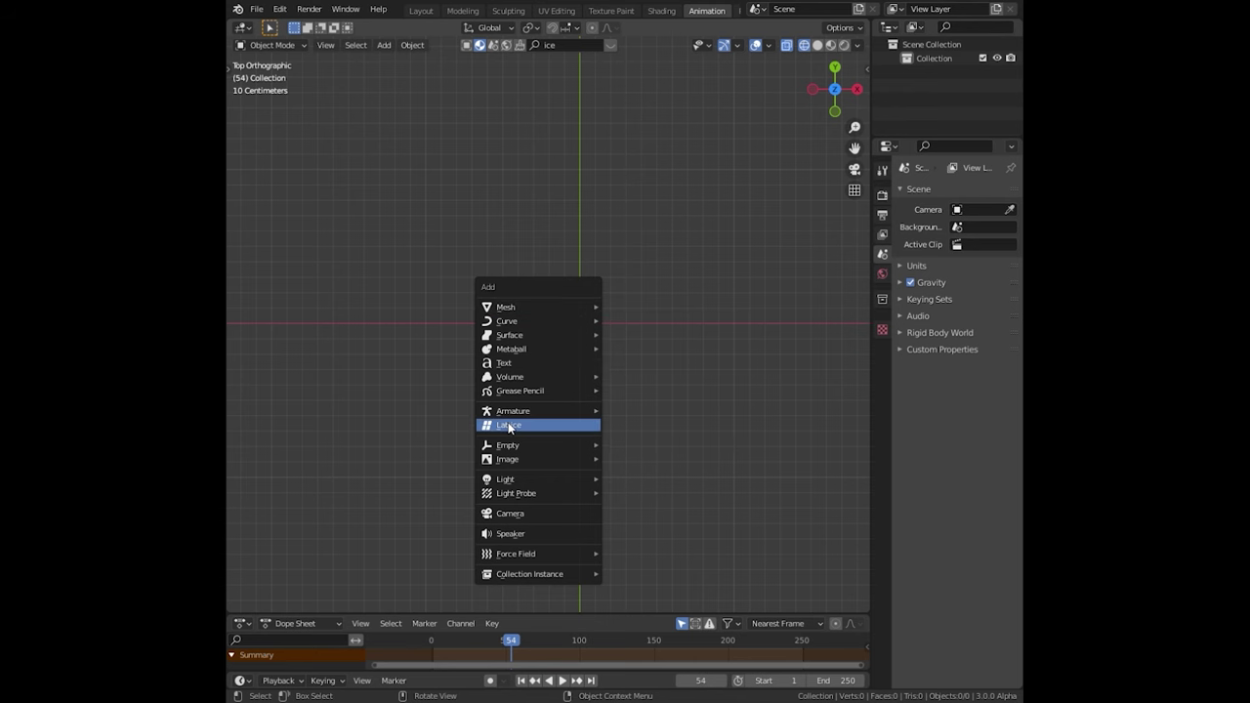
- Import the bat photo as an image plane and zoom in on it in Material Preview shading
mouse_move(506, 459)
click(649, 486)
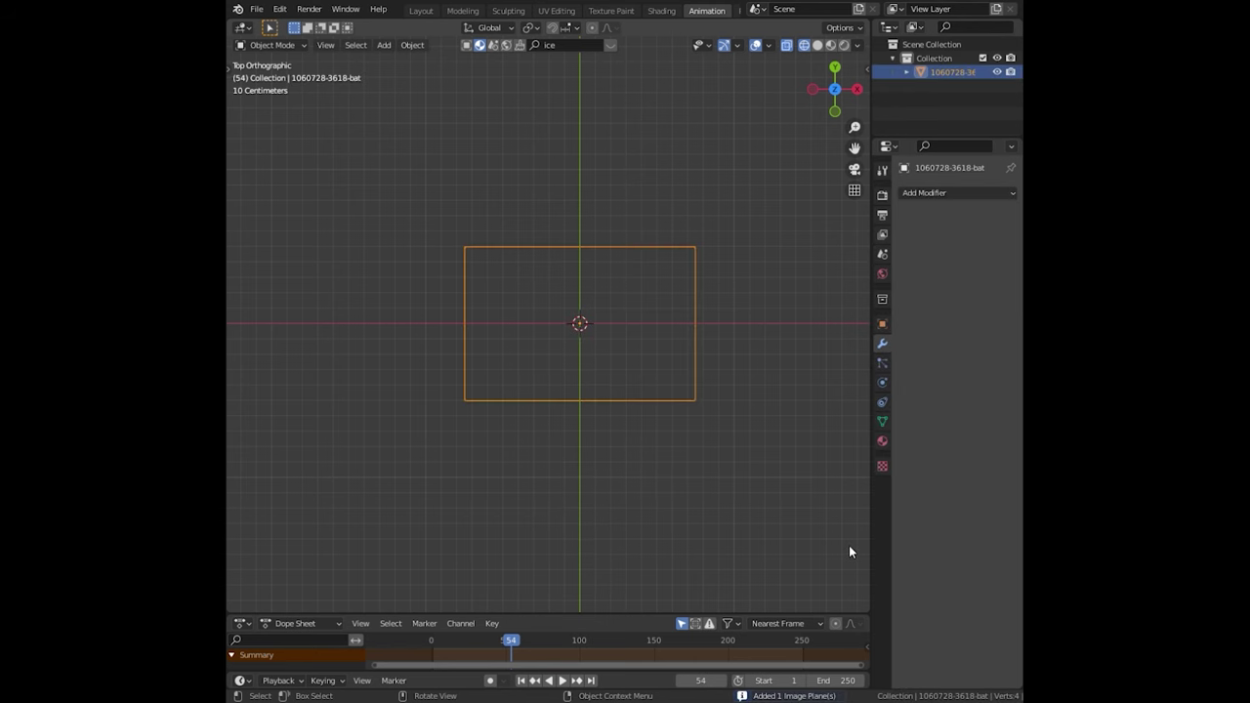
click(830, 45)
scroll(699, 299, up, 4)
scroll(770, 342, up, 2)
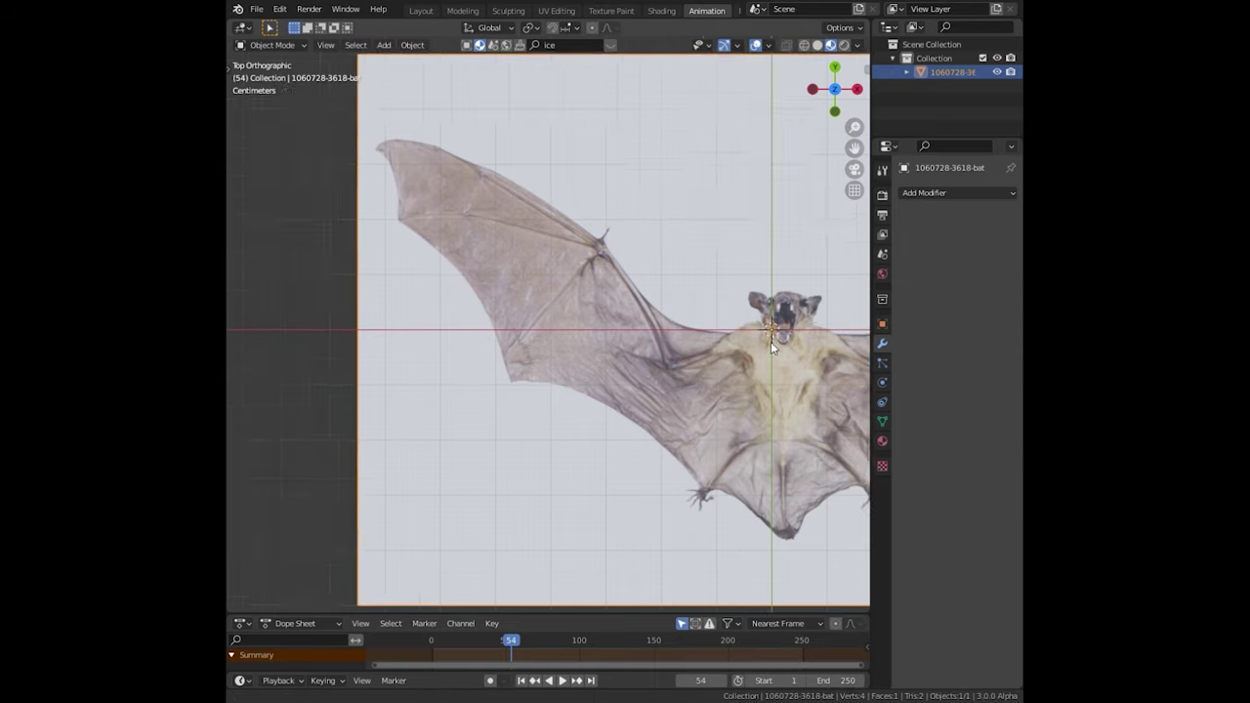
scroll(732, 332, up, 1)
- Add a Point curve and extrude points from shoulder to wing joint to wingtip
key(shift+a)
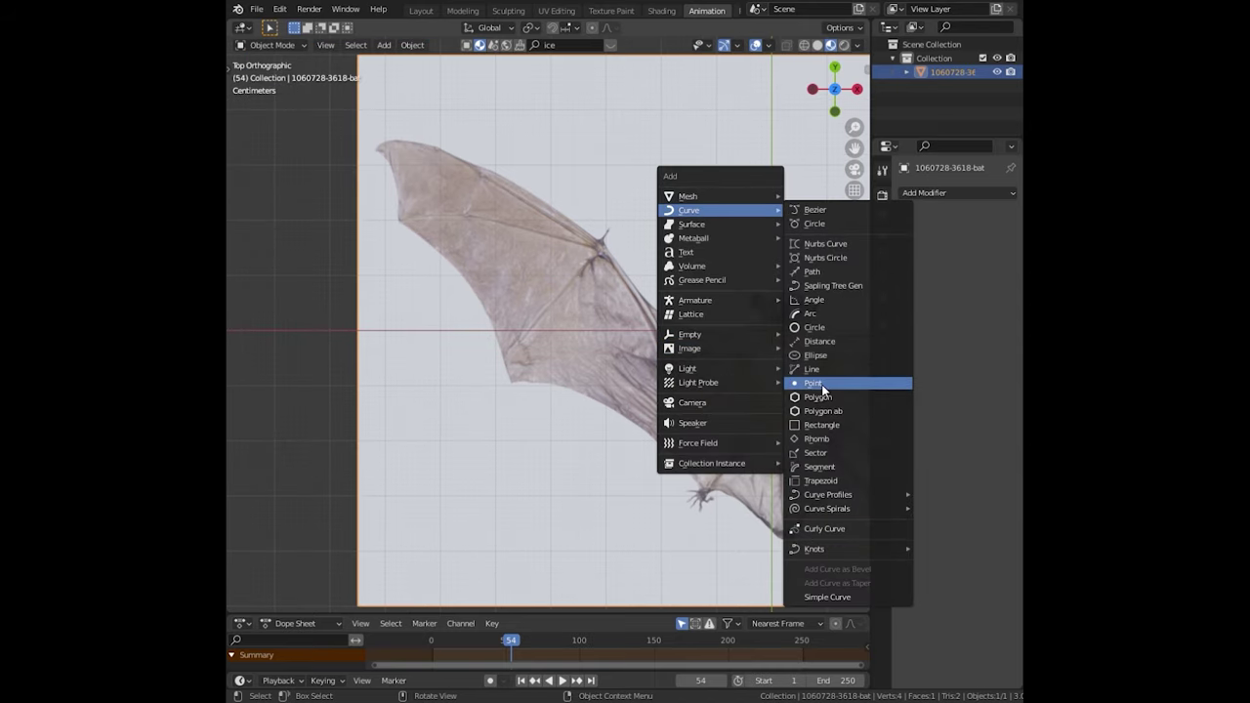
click(823, 387)
key(g)
click(679, 384)
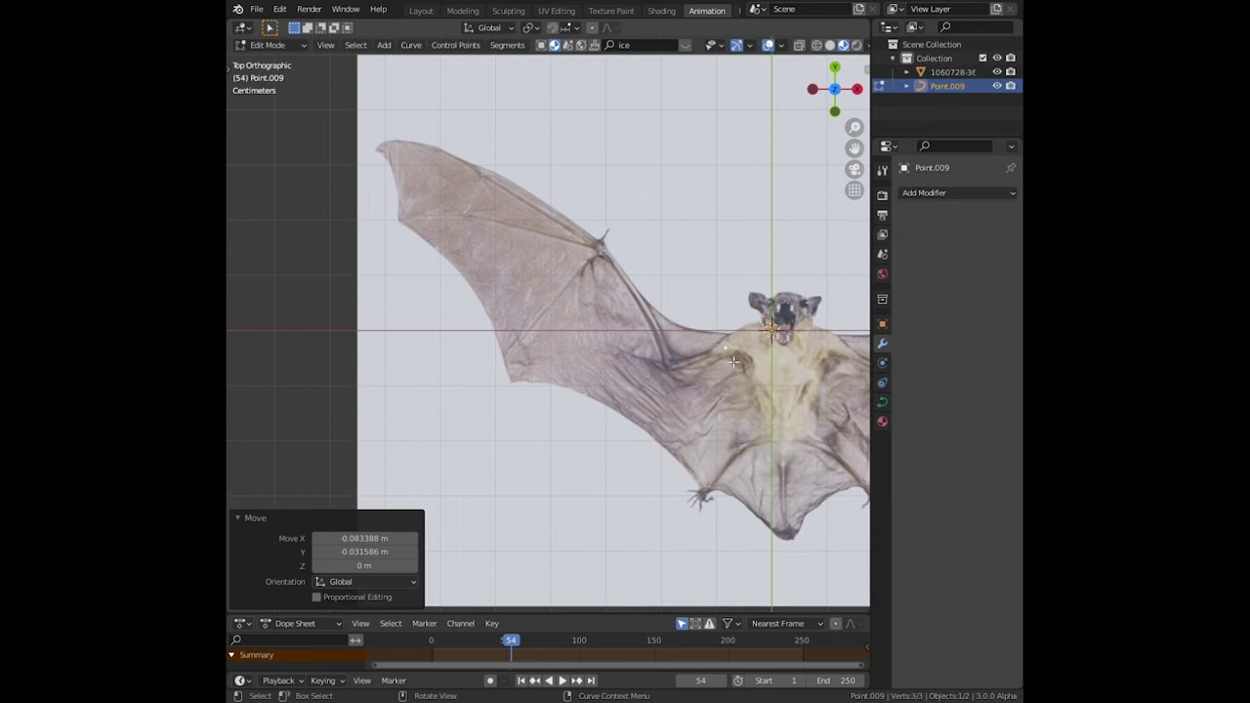
key(g)
click(678, 386)
key(e)
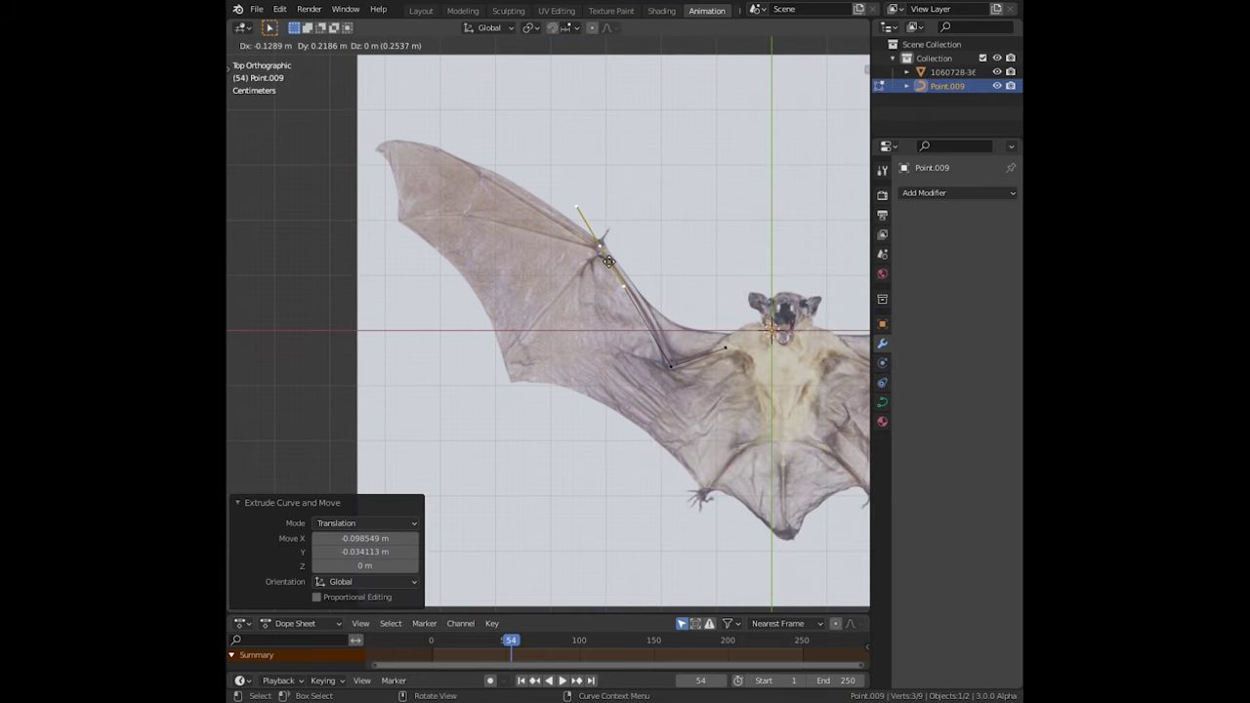
click(600, 242)
key(e)
click(377, 148)
key(e)
key(Escape)
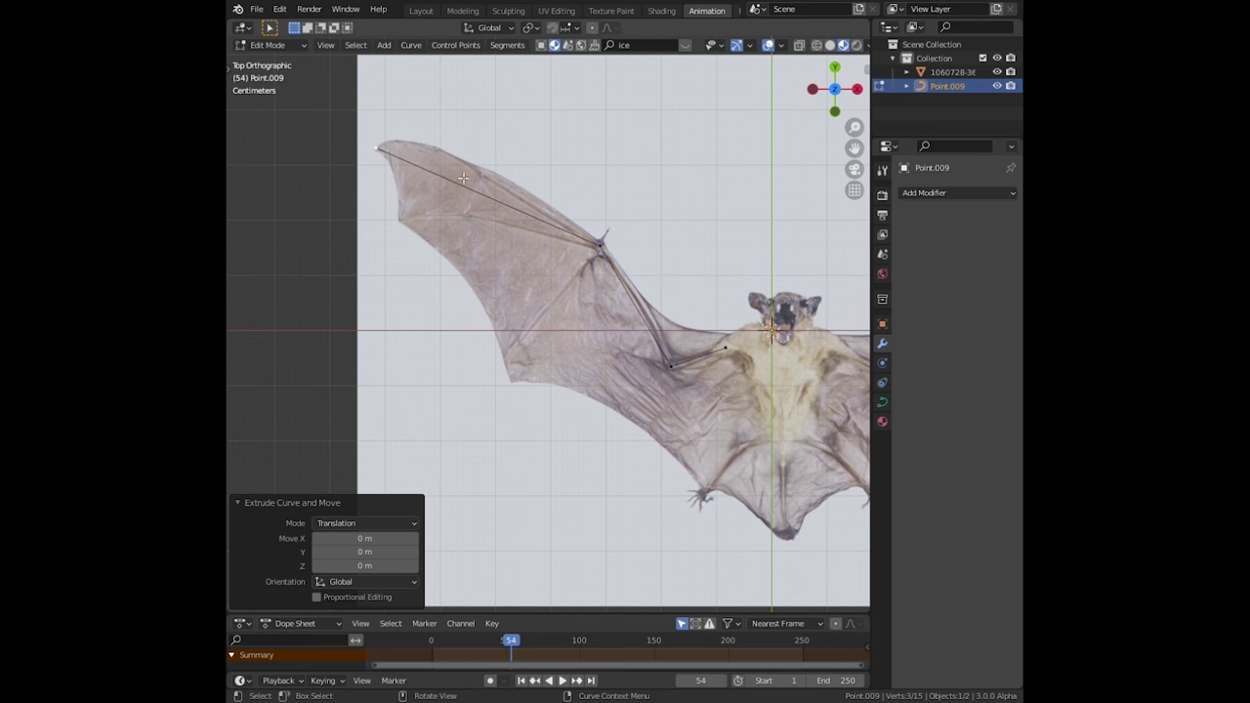
- Set the curve's handle type to Automatic for smooth bends
key(e)
key(r)
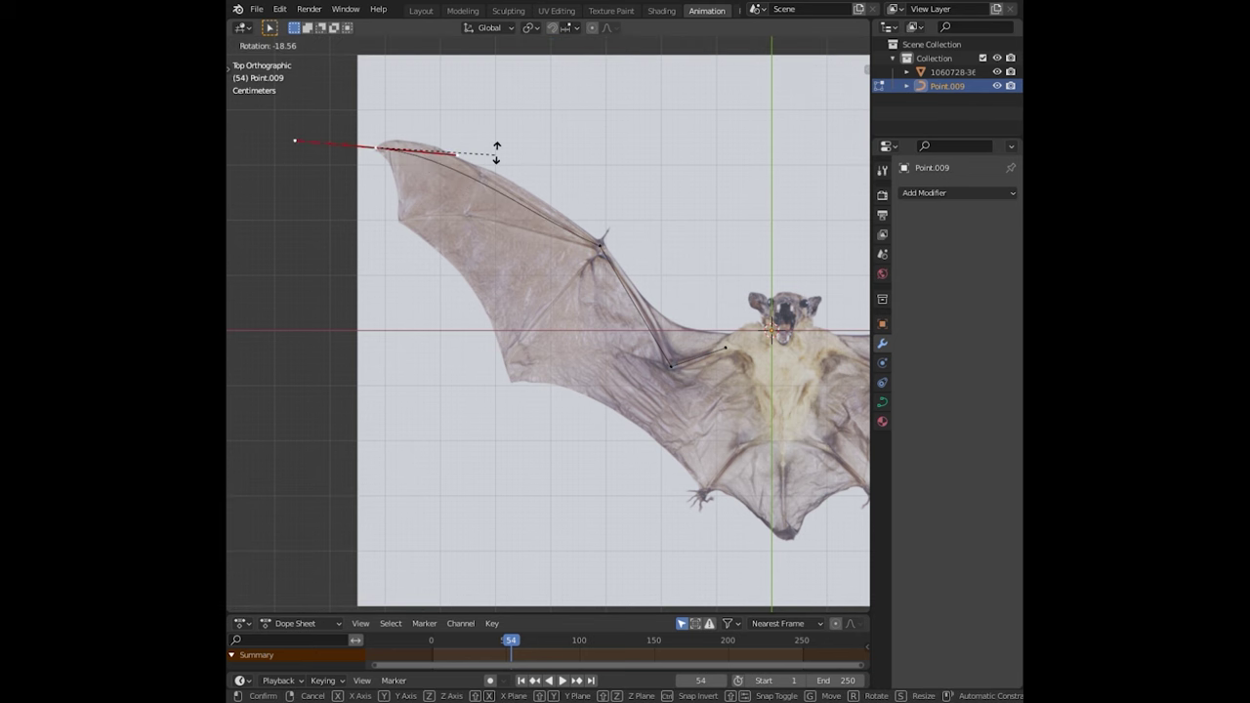
click(496, 152)
key(ctrl+z)
right_click(591, 250)
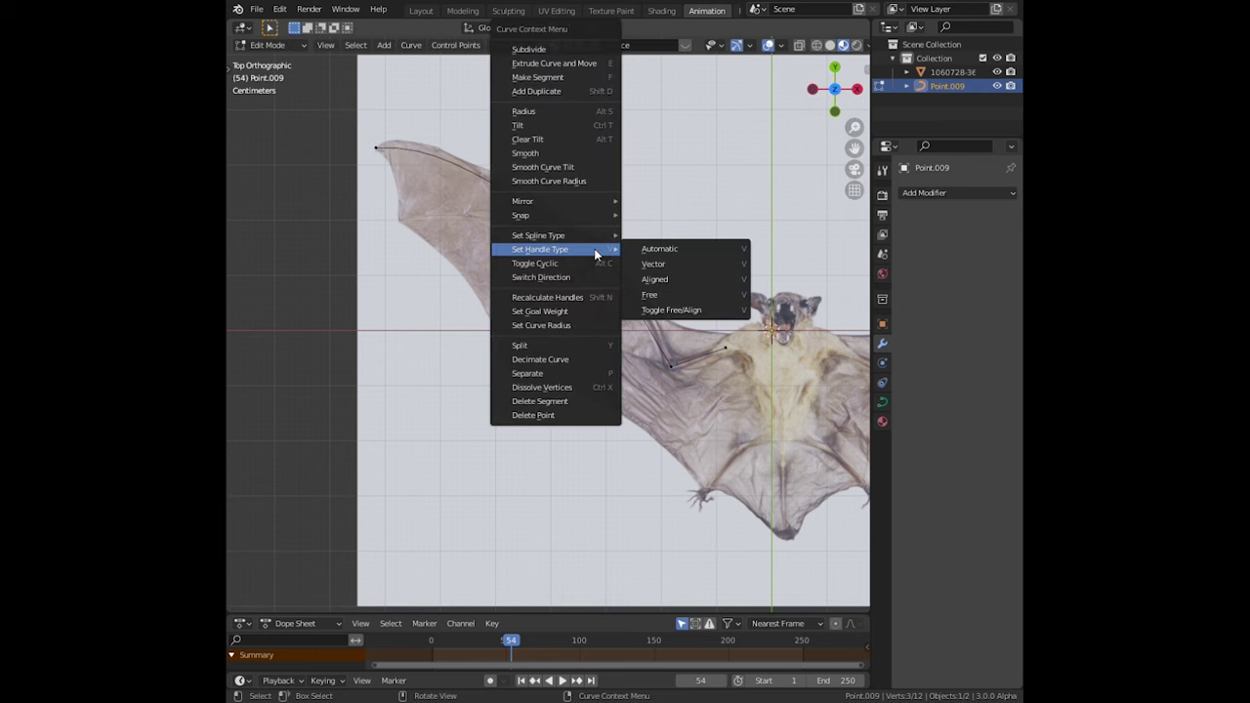
click(669, 250)
- Rotate the wingtip and elbow handles (elbow -13.6°) and return to Object Mode
click(385, 154)
key(r)
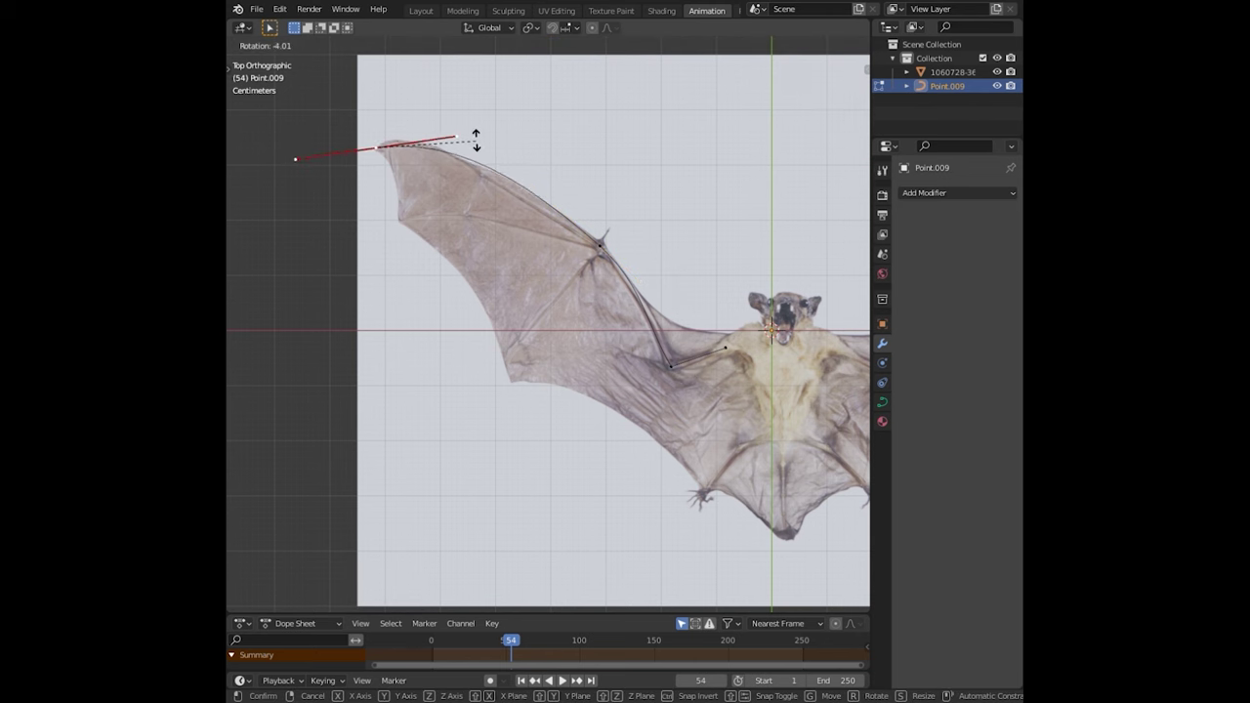
click(470, 153)
click(674, 369)
key(r)
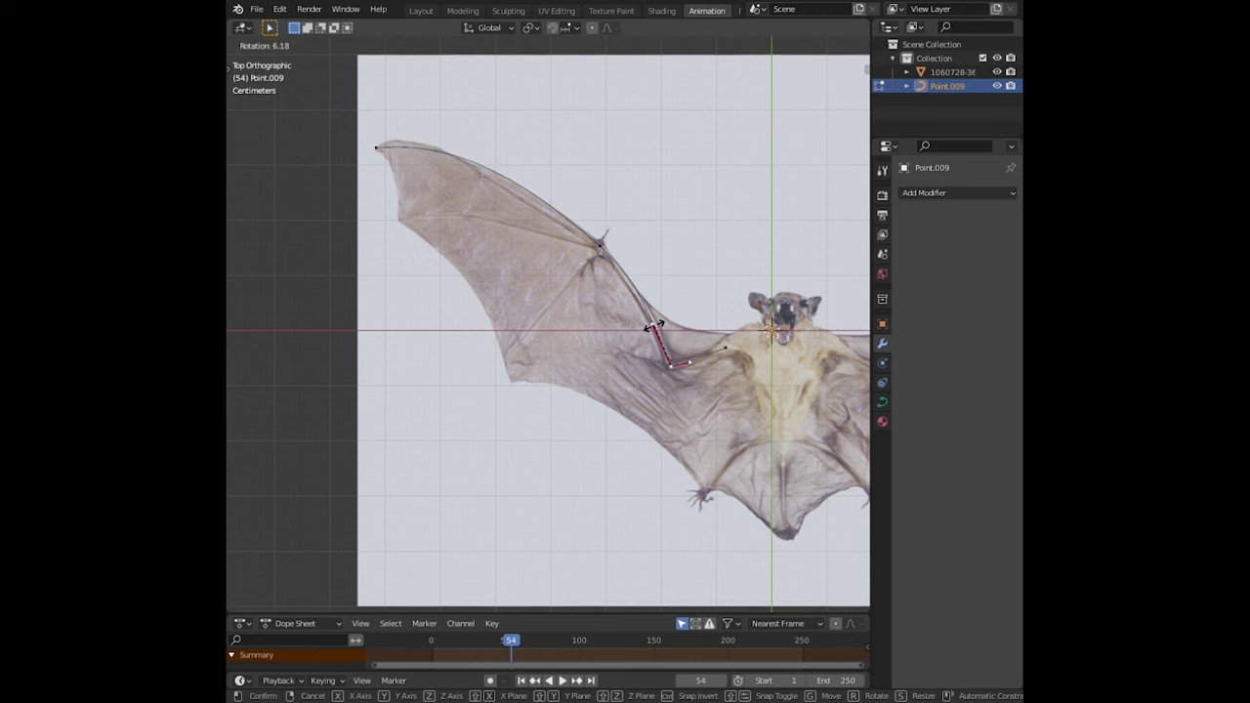
click(705, 361)
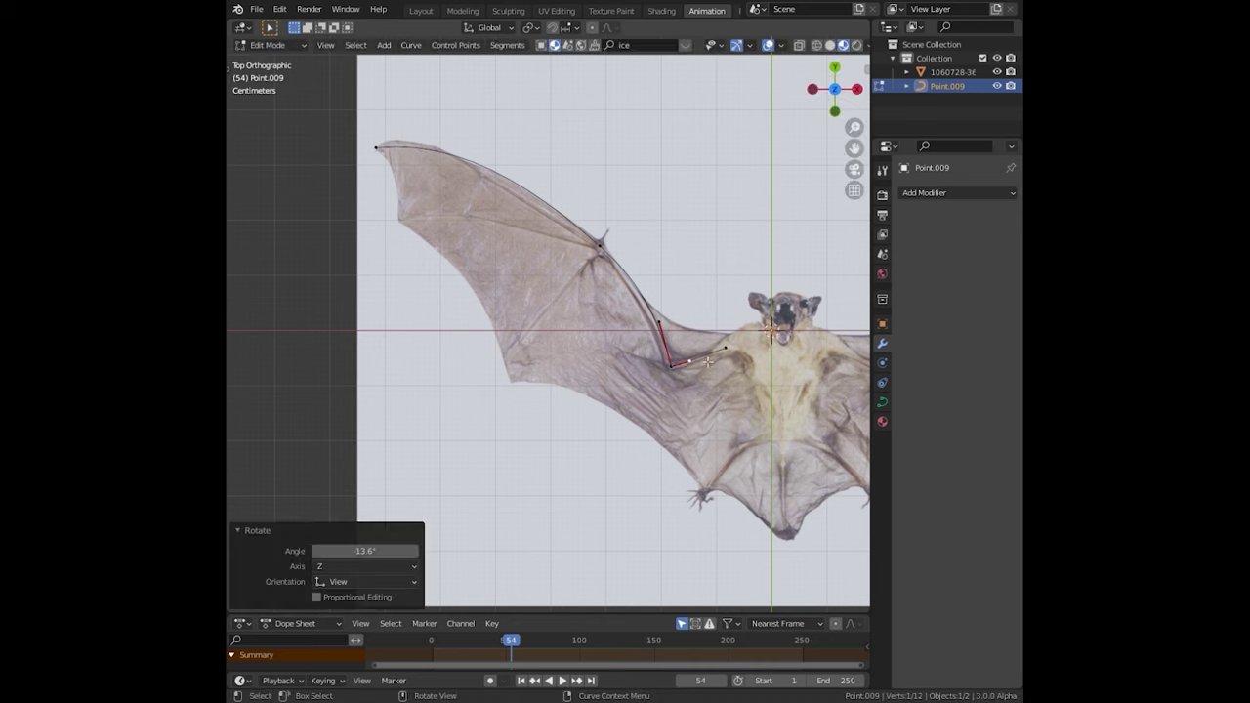
key(Tab)
click(882, 401)
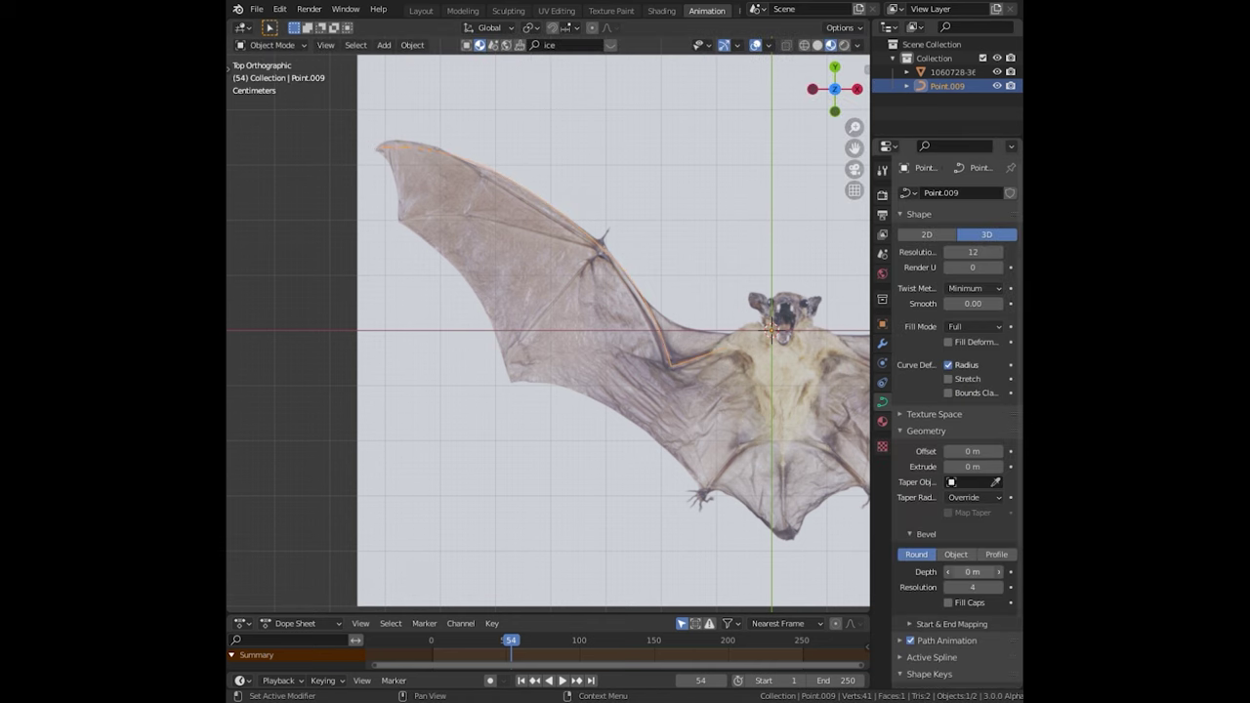
- Set the wing curve's Bevel Depth to 0.012 m and add a rotated Bezier curve
drag(969, 572, 961, 572)
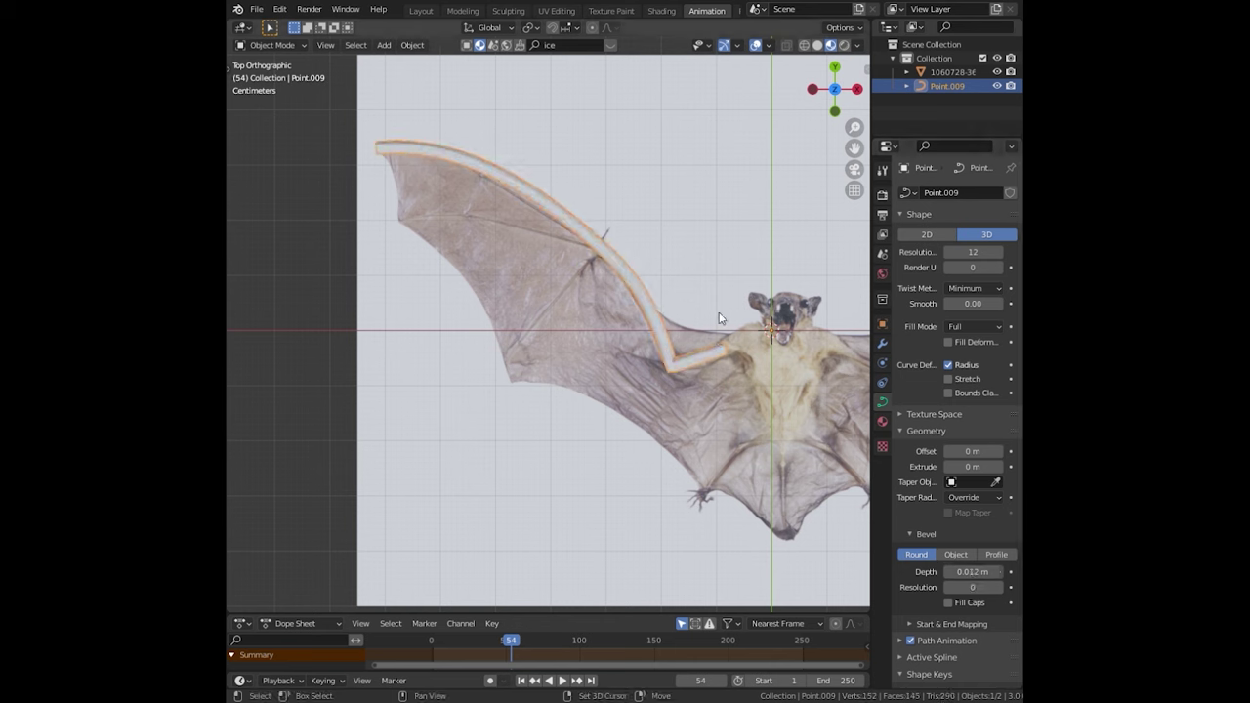
key(shift+a)
click(777, 313)
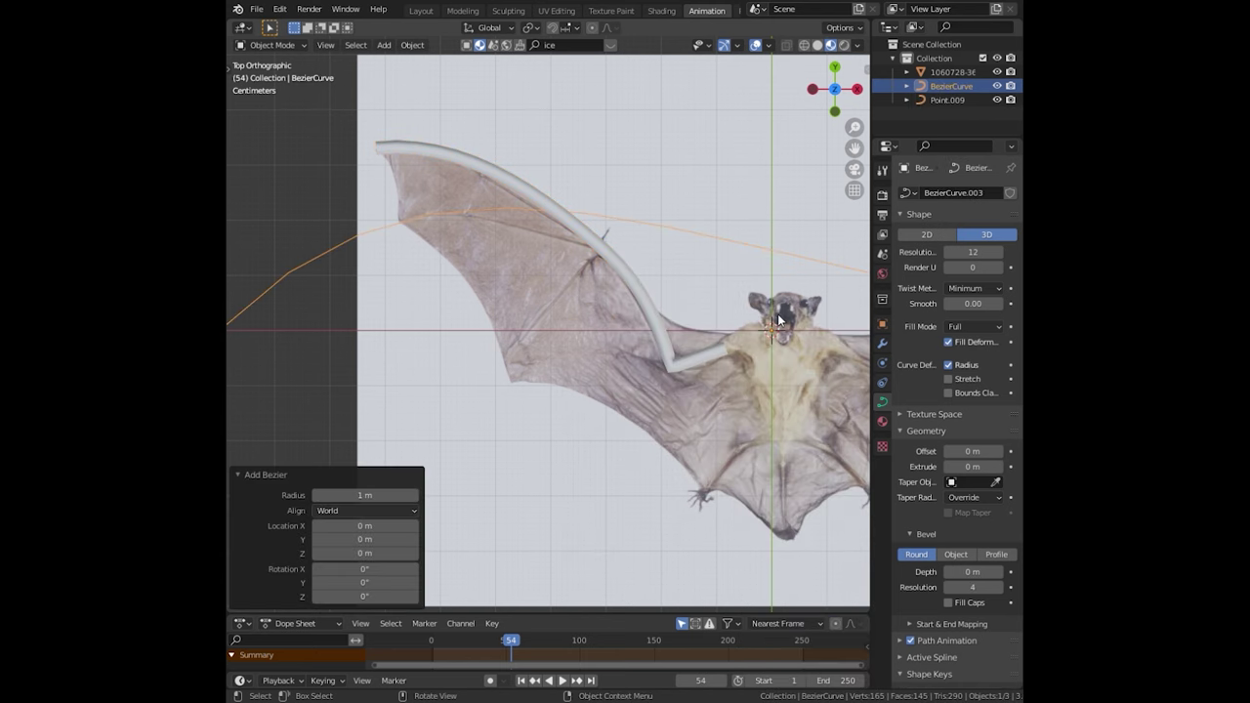
key(r)
click(742, 317)
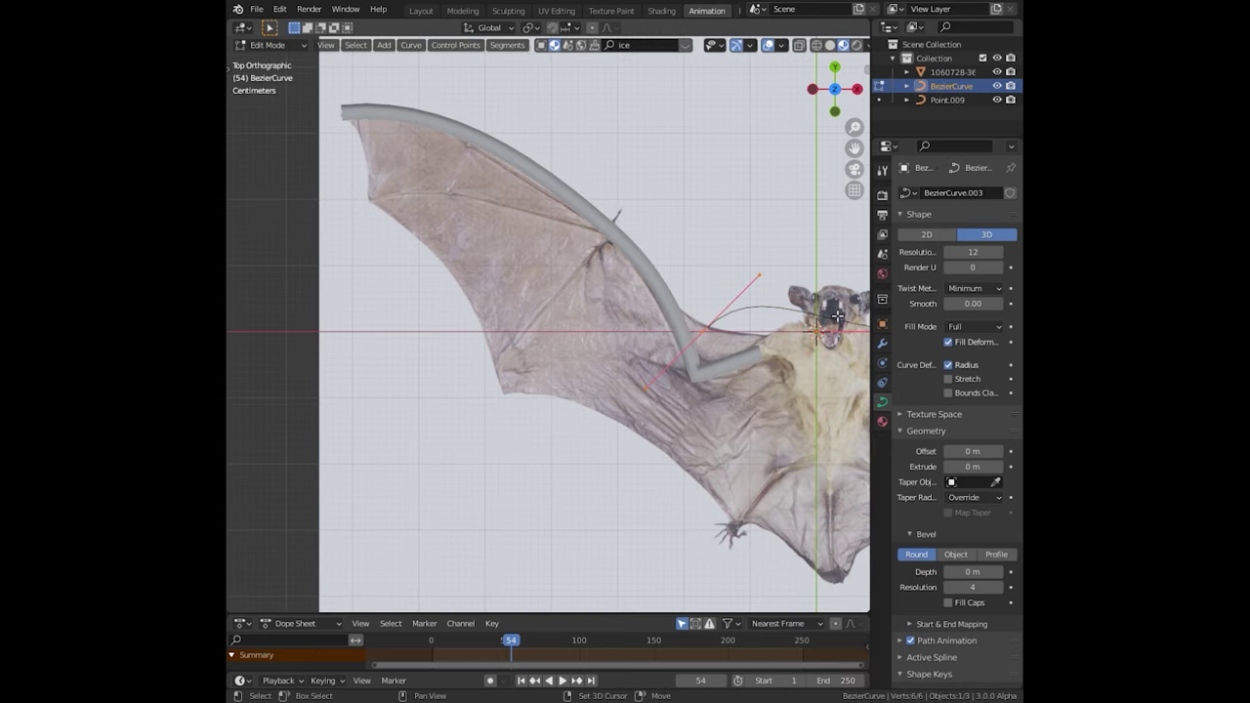
- Flatten the Bezier's handles and shift it along Y, then reselect Point.009
shift+middle_drag(742, 317, 536, 321)
key(r)
click(509, 315)
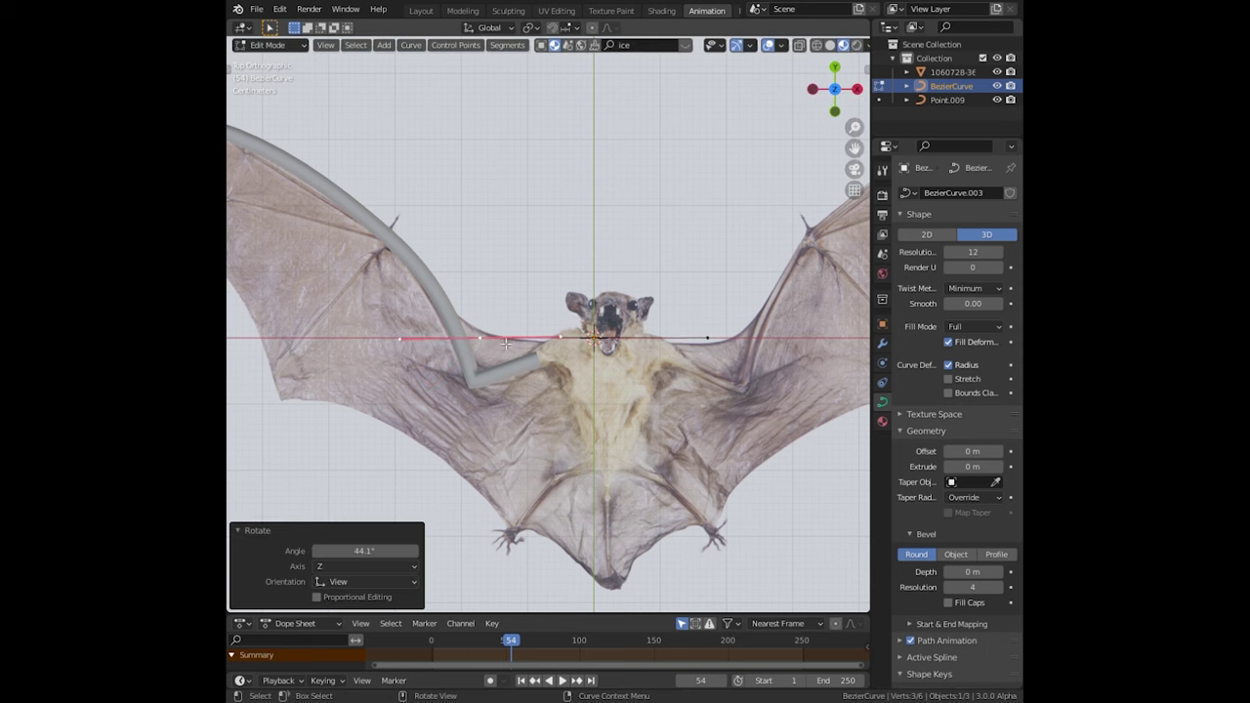
key(g)
key(y)
click(510, 315)
click(713, 342)
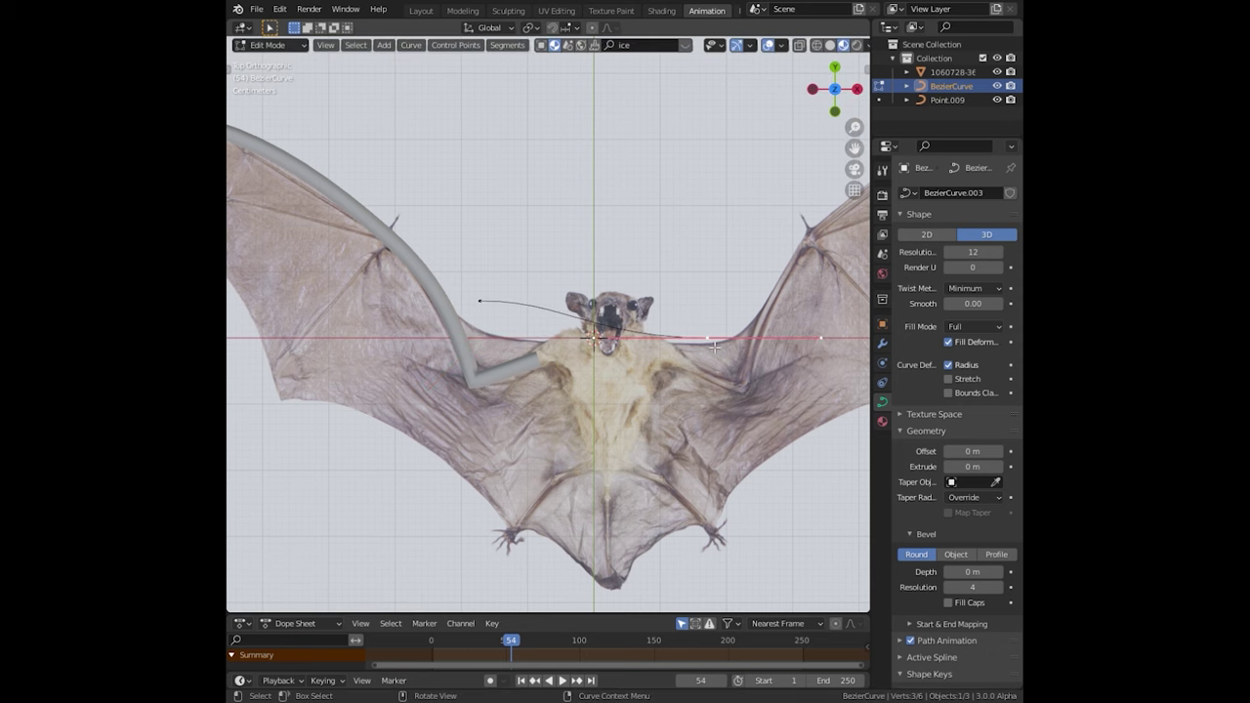
key(r)
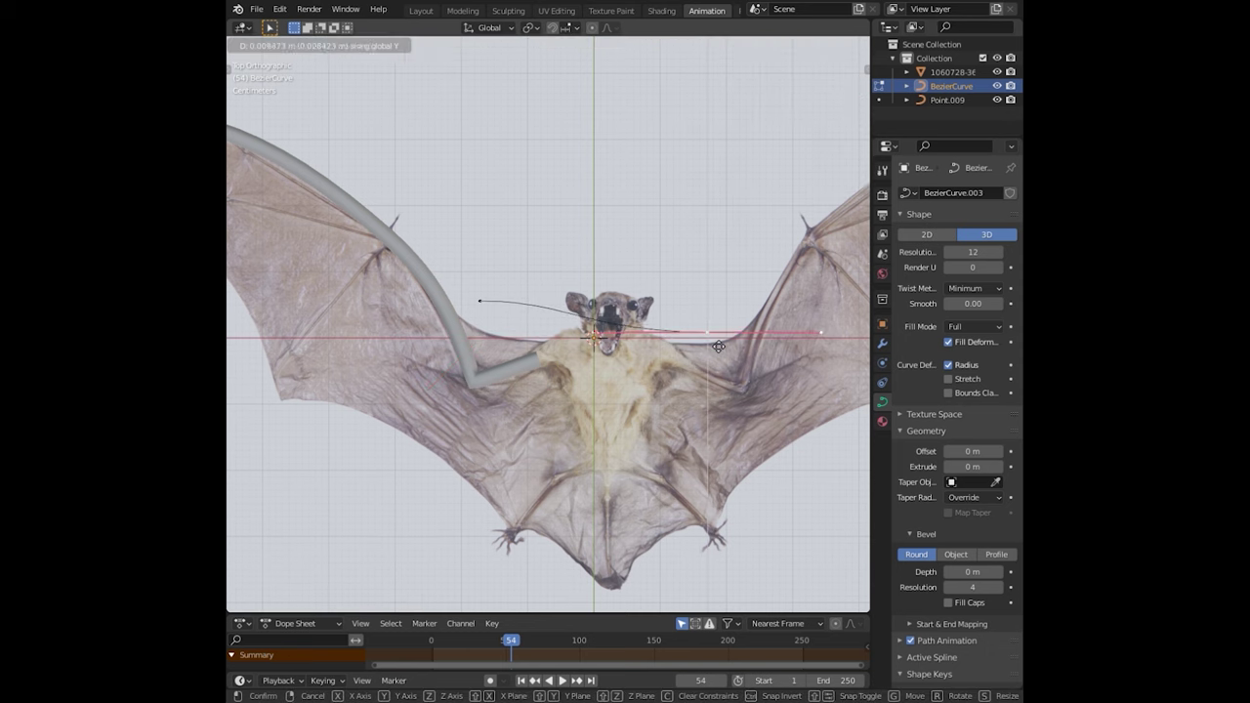
click(717, 349)
key(Tab)
key(KP_Decimal)
click(654, 361)
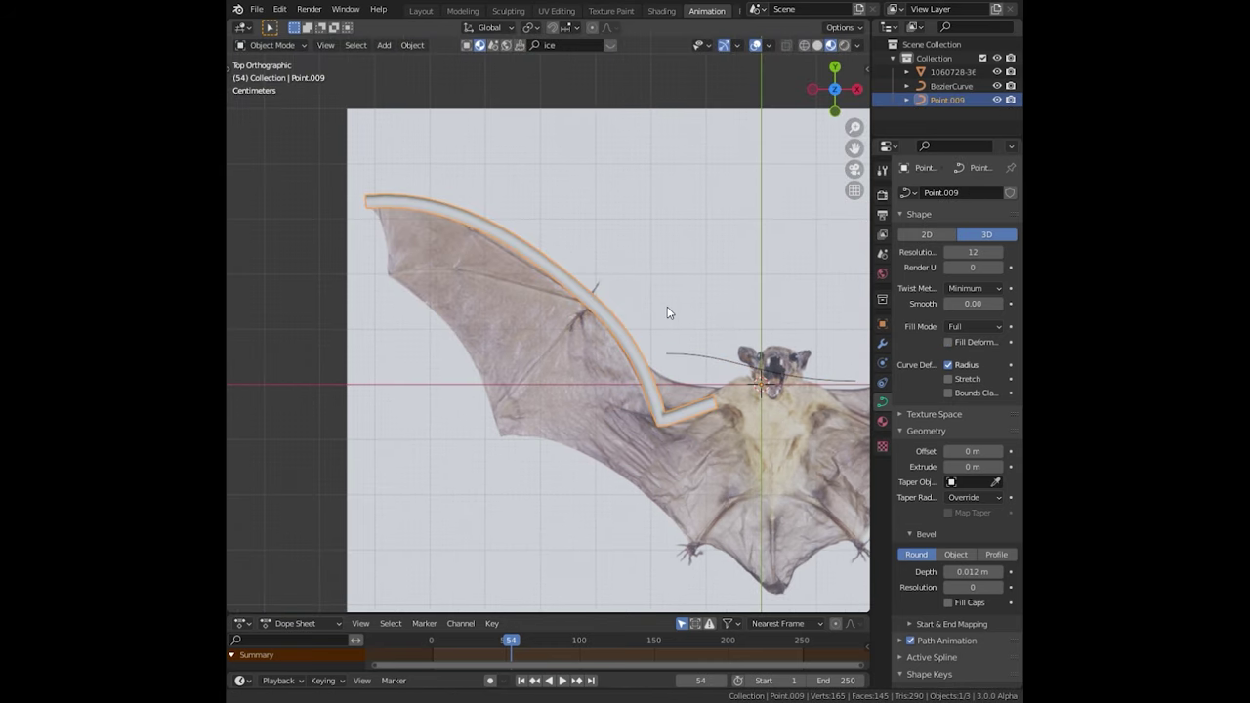
- Set Point.009's Taper Object to BezierCurve and Bevel Depth to 0.043 m
click(972, 454)
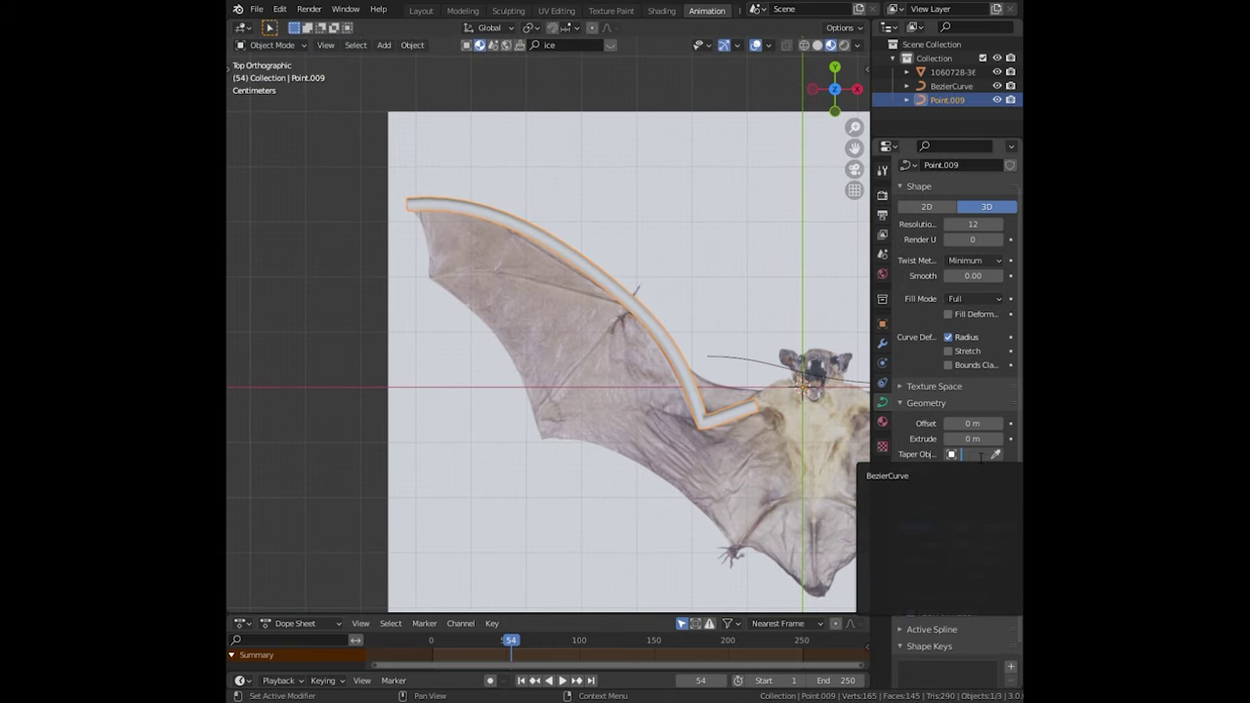
click(908, 476)
drag(956, 545, 986, 545)
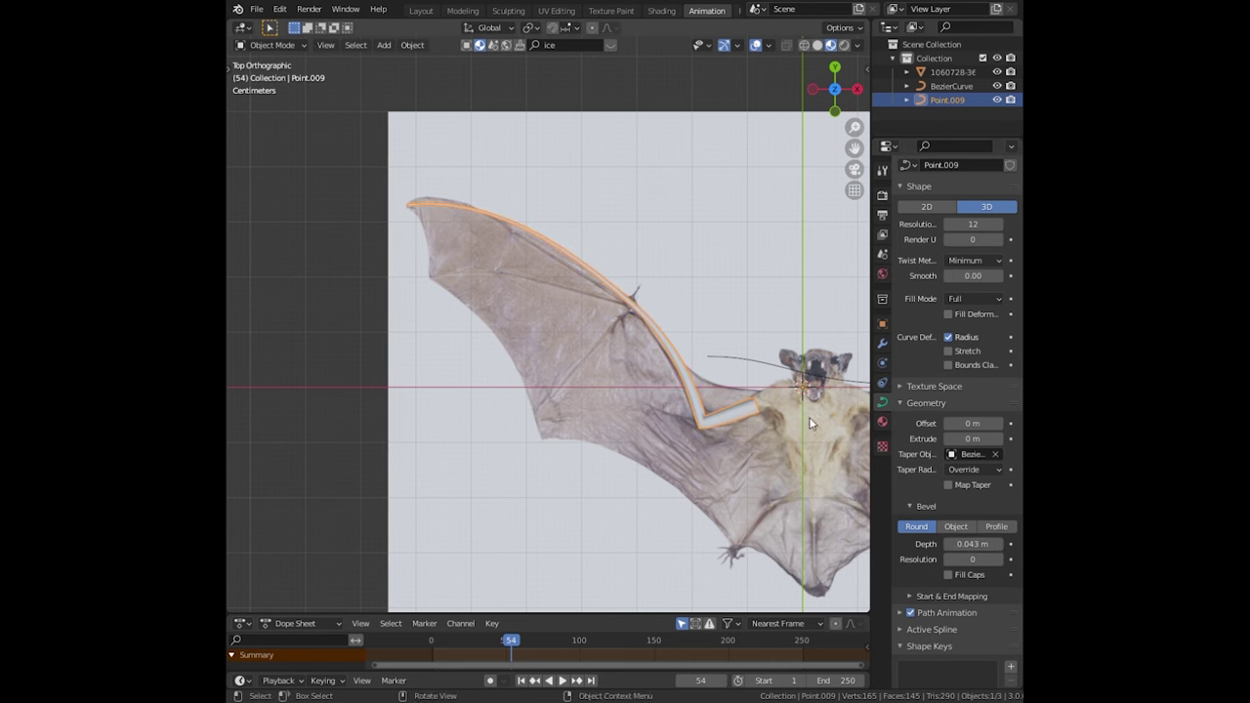
- In the BezierCurve, shift the right point along Y and scale its handle to 0.406
shift+middle_drag(790, 339, 585, 324)
click(684, 368)
key(Tab)
key(g)
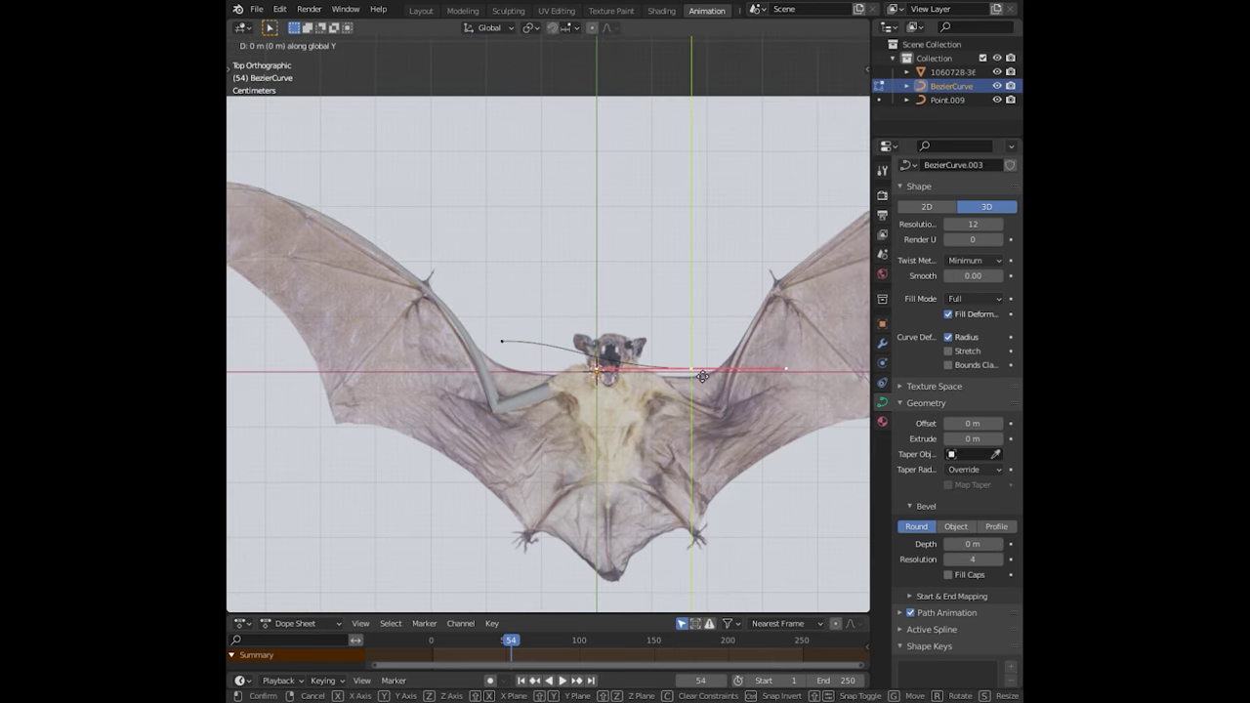
key(y)
click(707, 373)
key(s)
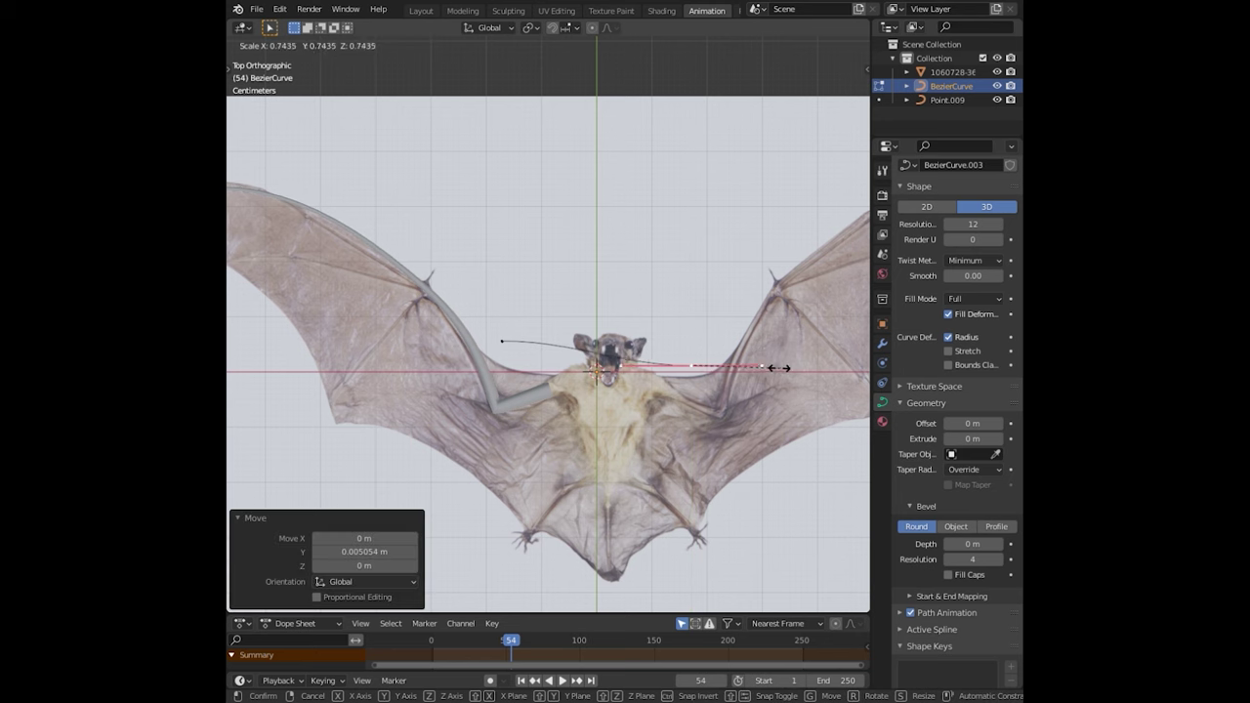
click(740, 365)
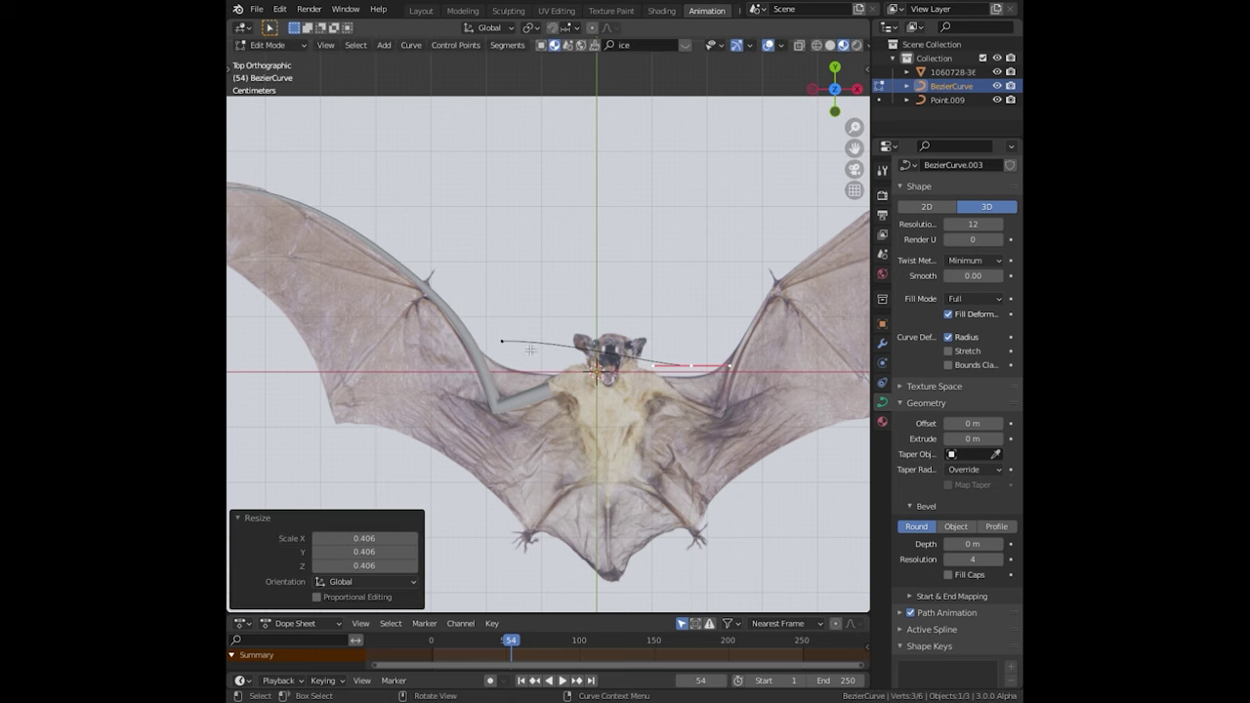
- Shift the Bezier's left point along Y and enlarge its handle
click(502, 342)
key(g)
key(y)
click(592, 363)
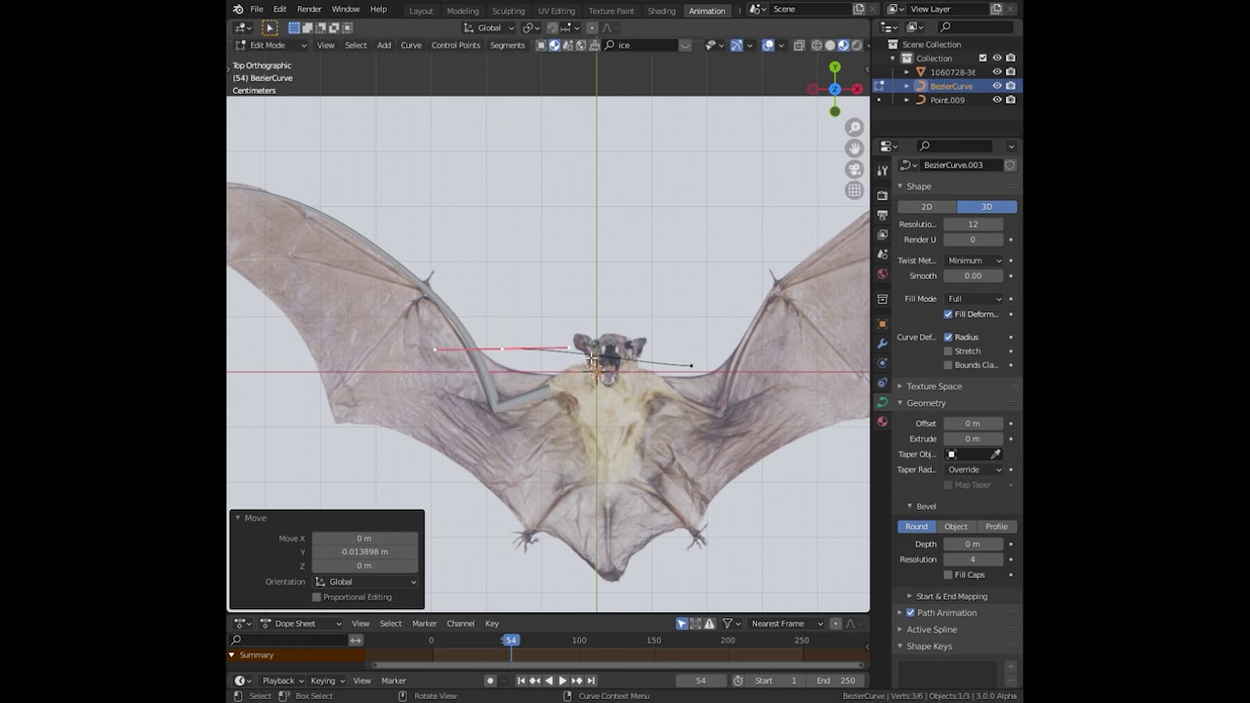
key(s)
key(Return)
key(Tab)
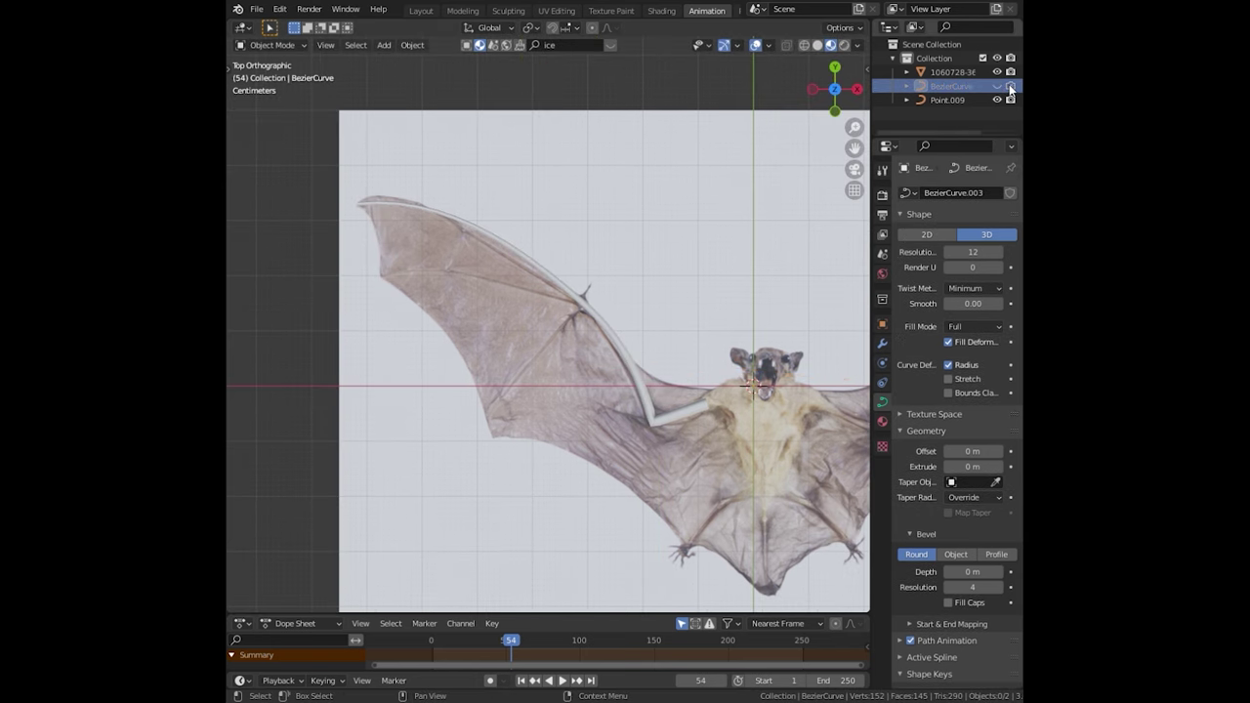
- Trace the upper finger bone with a new two-point curve, Point.010, bending its handles
click(601, 326)
key(shift+a)
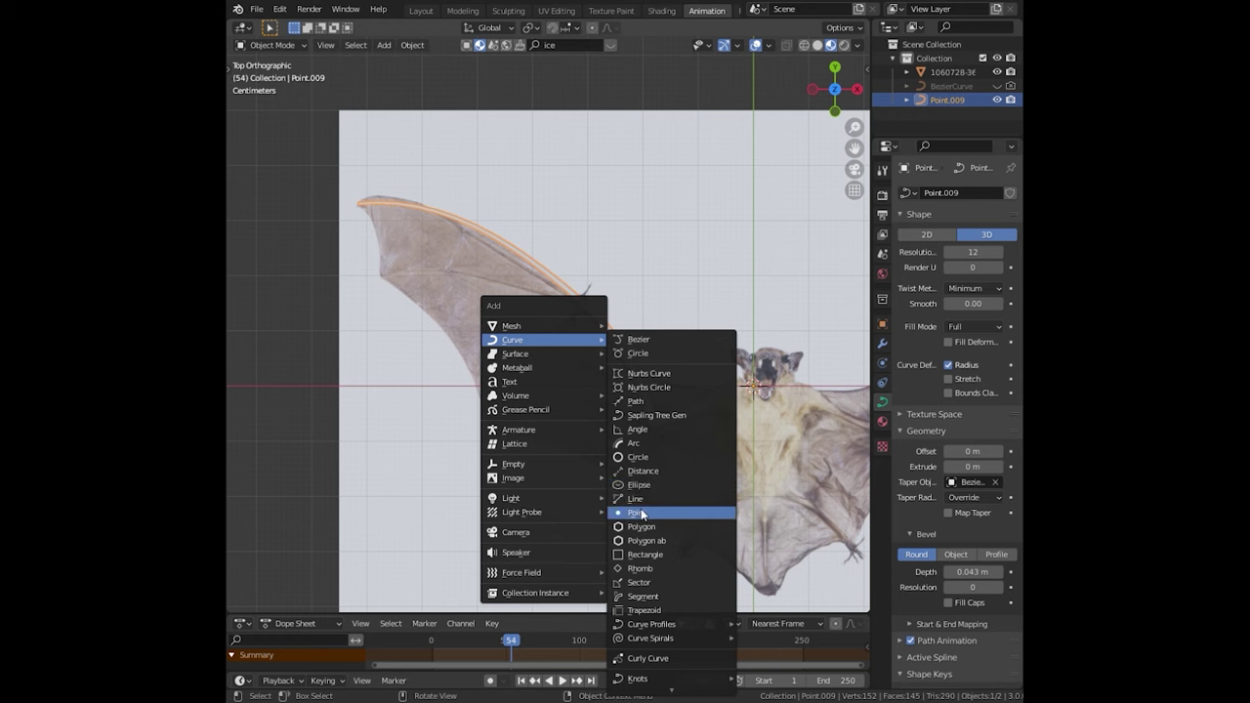
click(636, 513)
key(g)
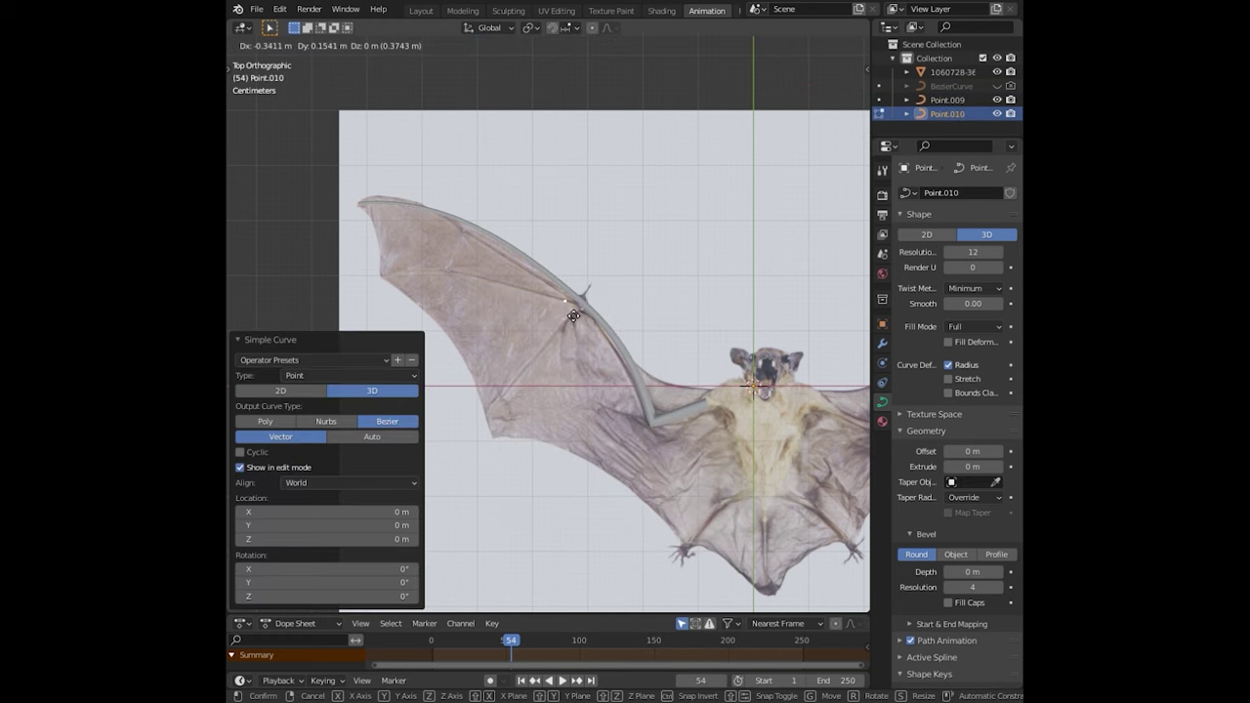
click(573, 315)
key(e)
click(321, 290)
key(r)
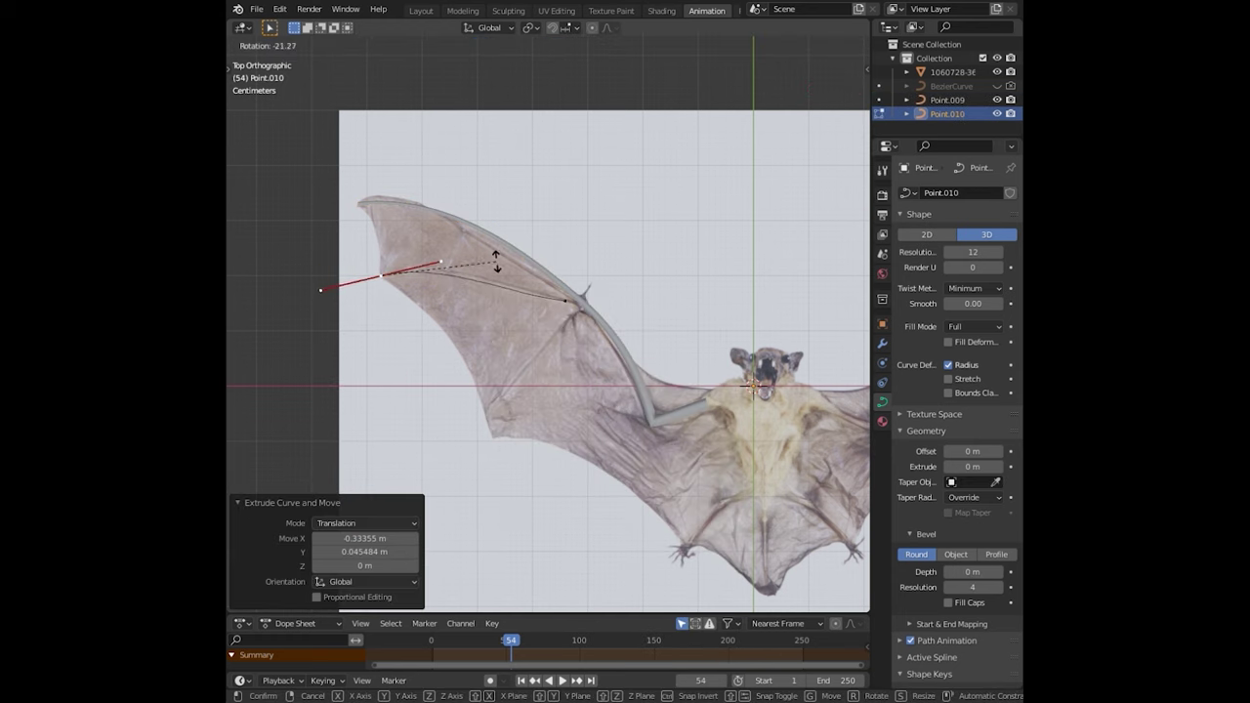
click(578, 317)
click(380, 275)
key(r)
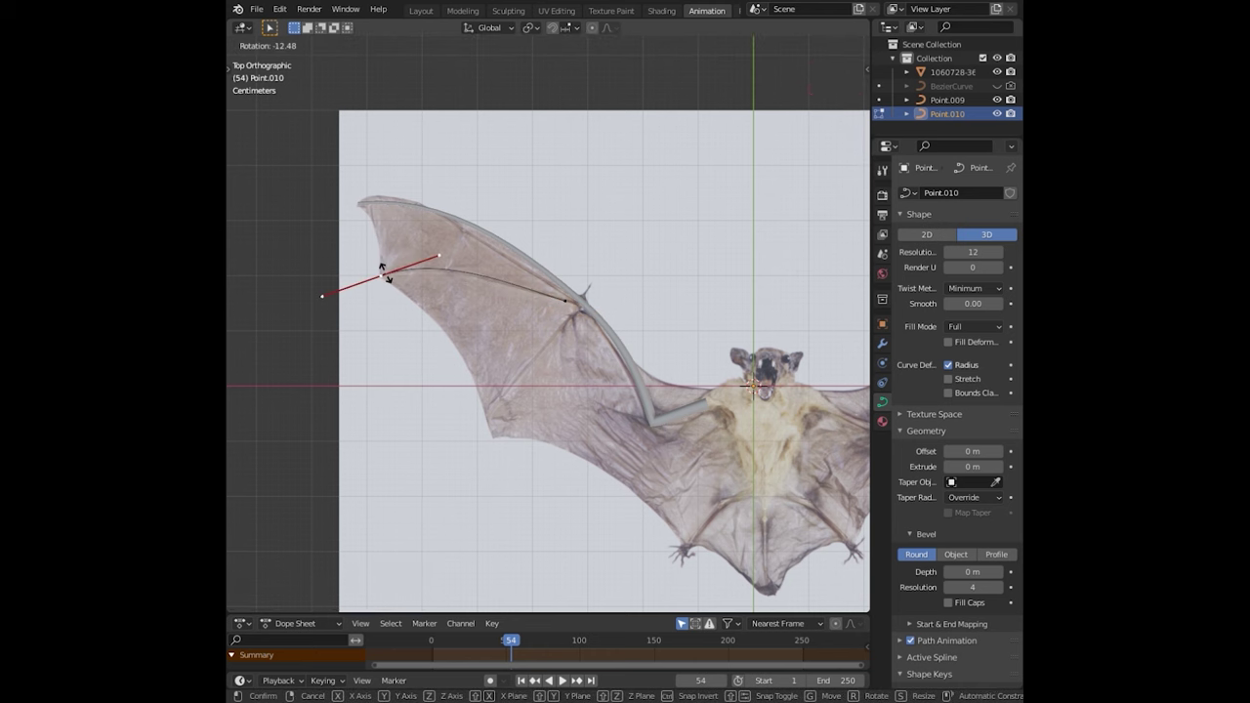
click(345, 334)
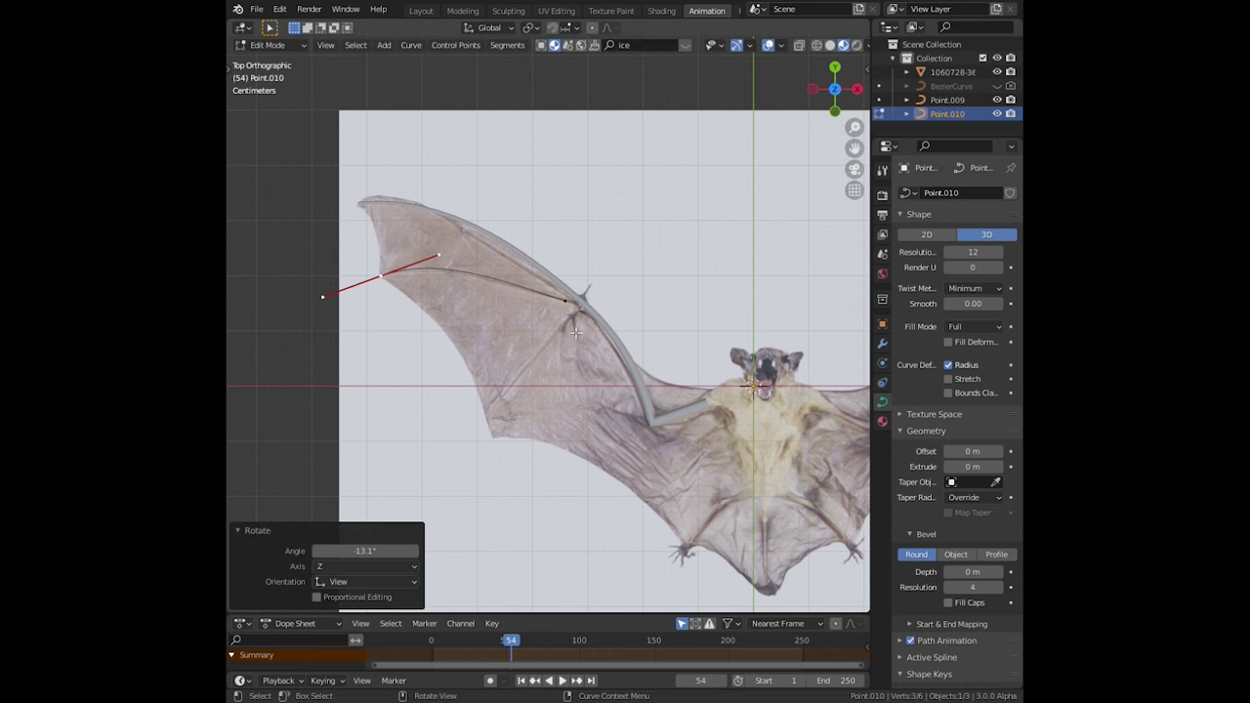
key(Tab)
- Trace the lower finger bone with another Point curve, Point.011
key(shift+a)
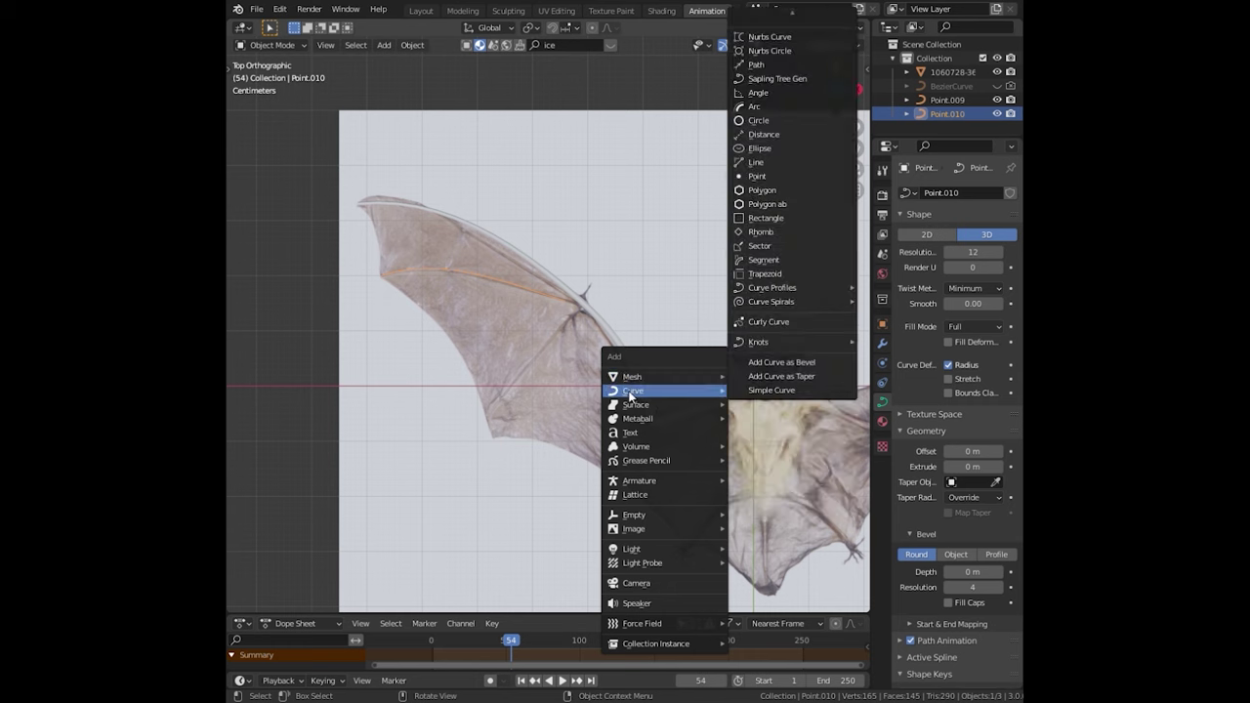
click(769, 176)
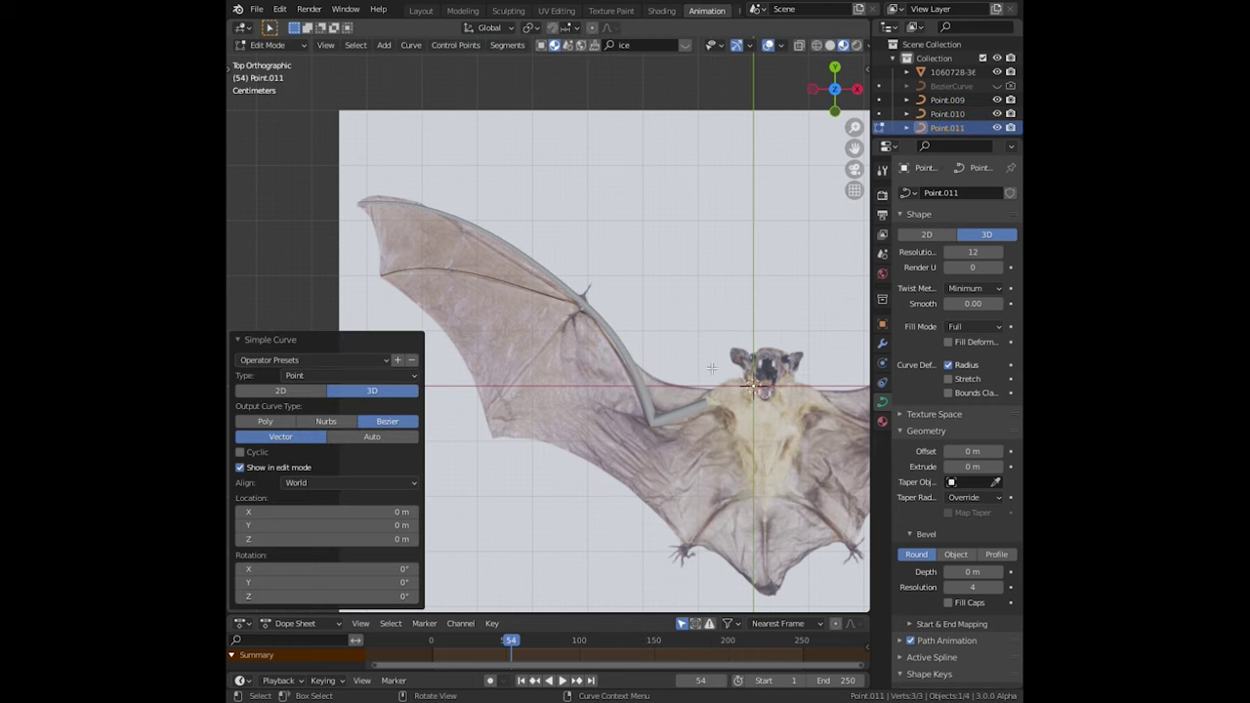
key(g)
click(578, 327)
key(e)
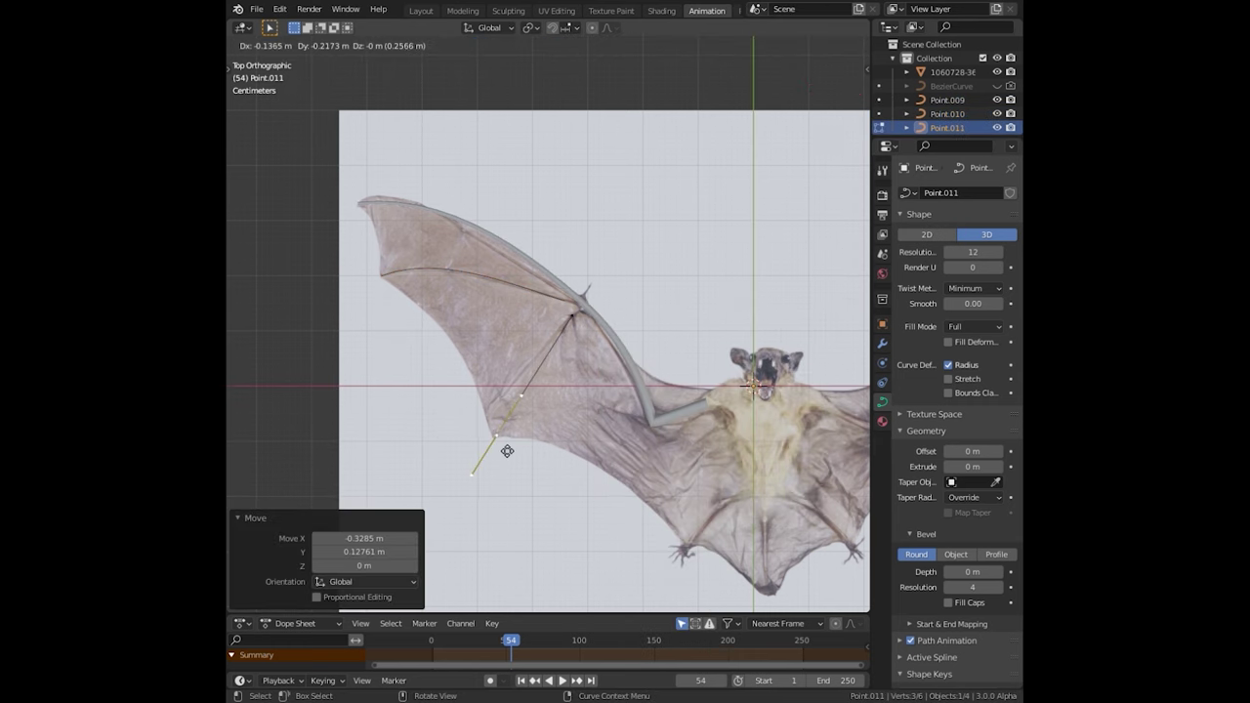
click(507, 450)
key(ctrl+z)
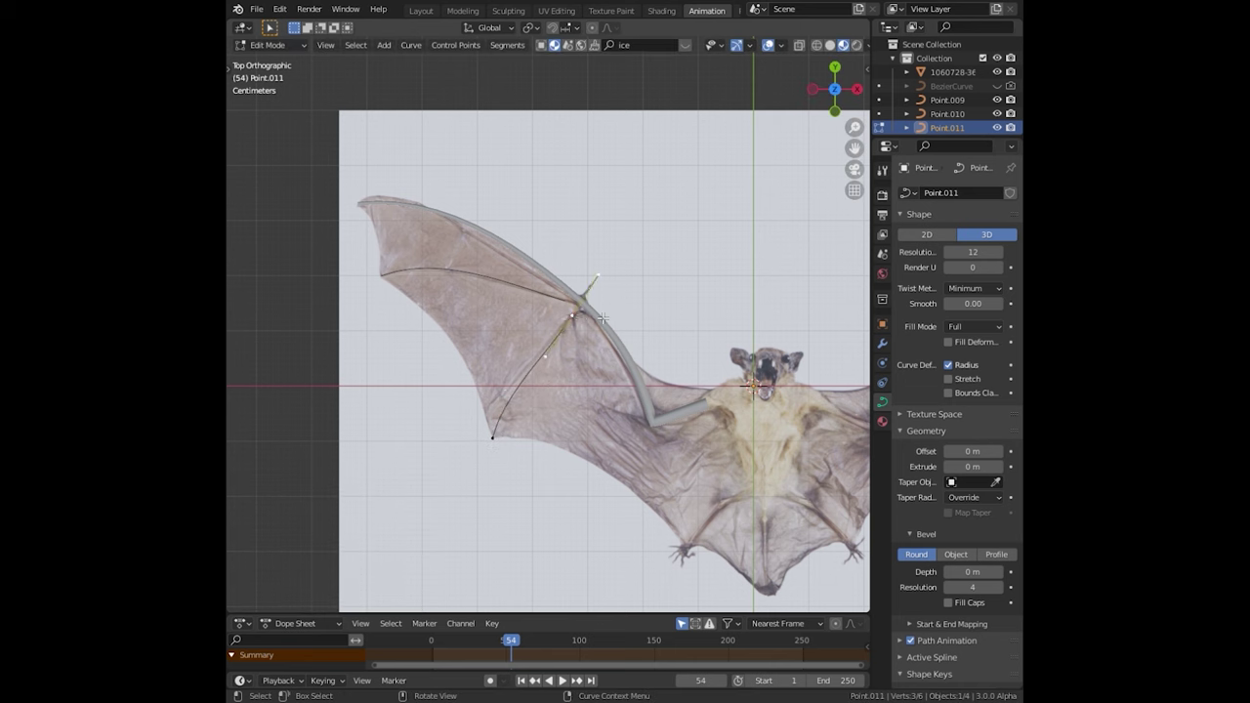
key(Tab)
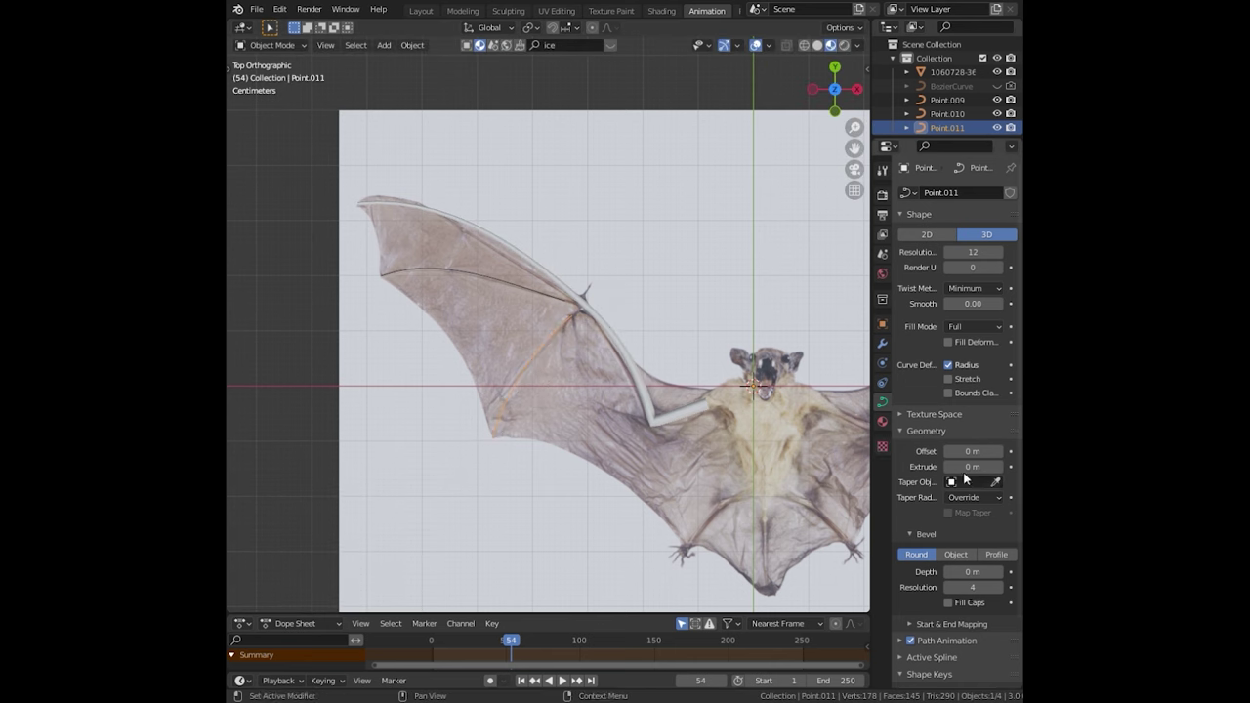
- Give Point.011 a bevel depth, BezierCurve taper and lower bevel resolution
drag(973, 572, 984, 571)
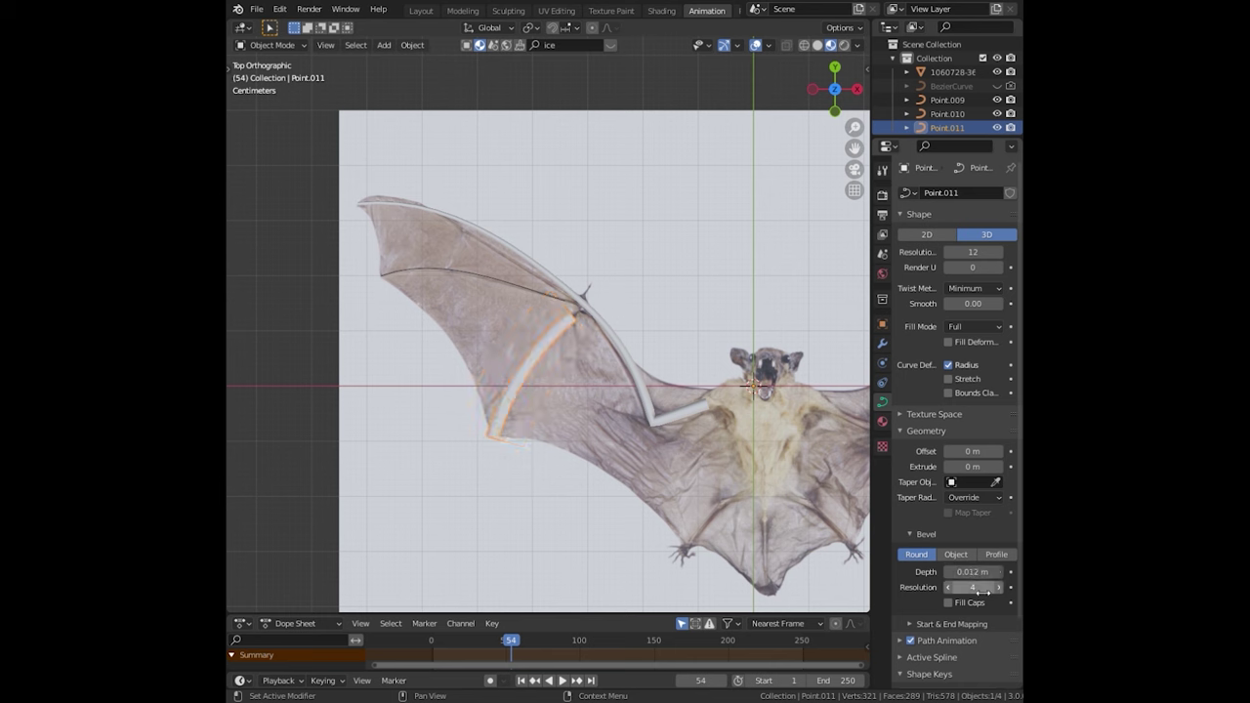
click(995, 482)
click(966, 482)
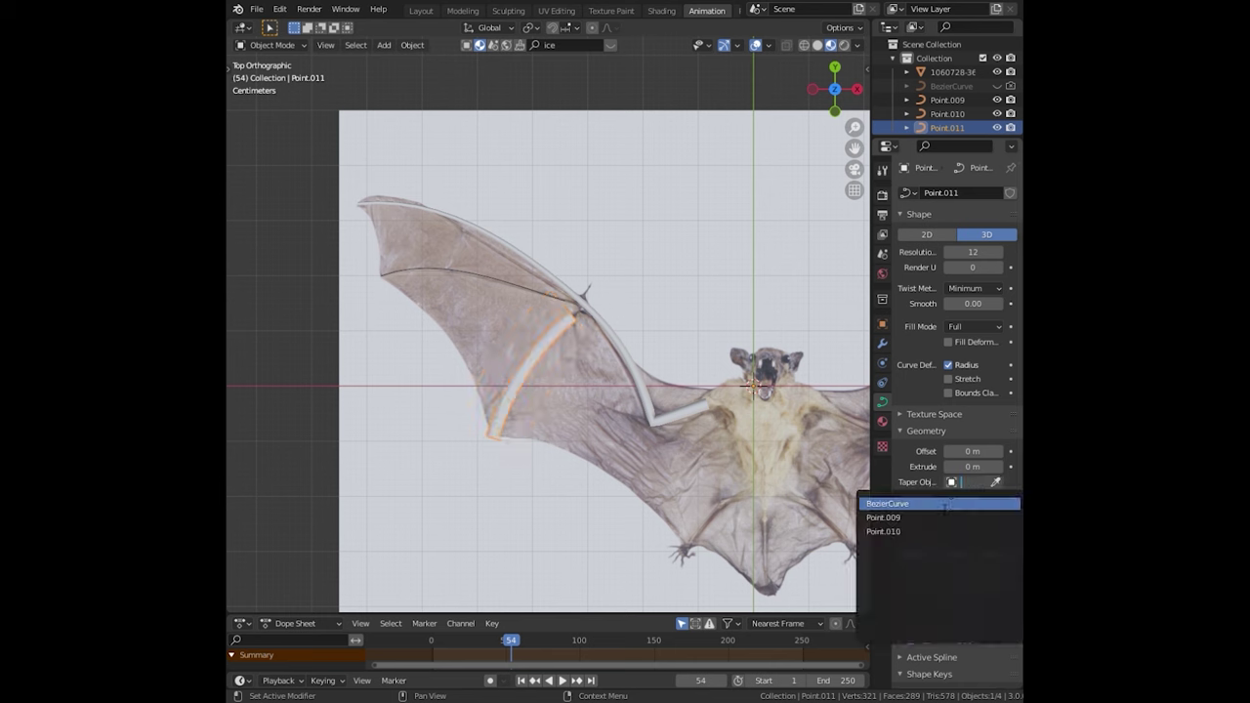
click(939, 504)
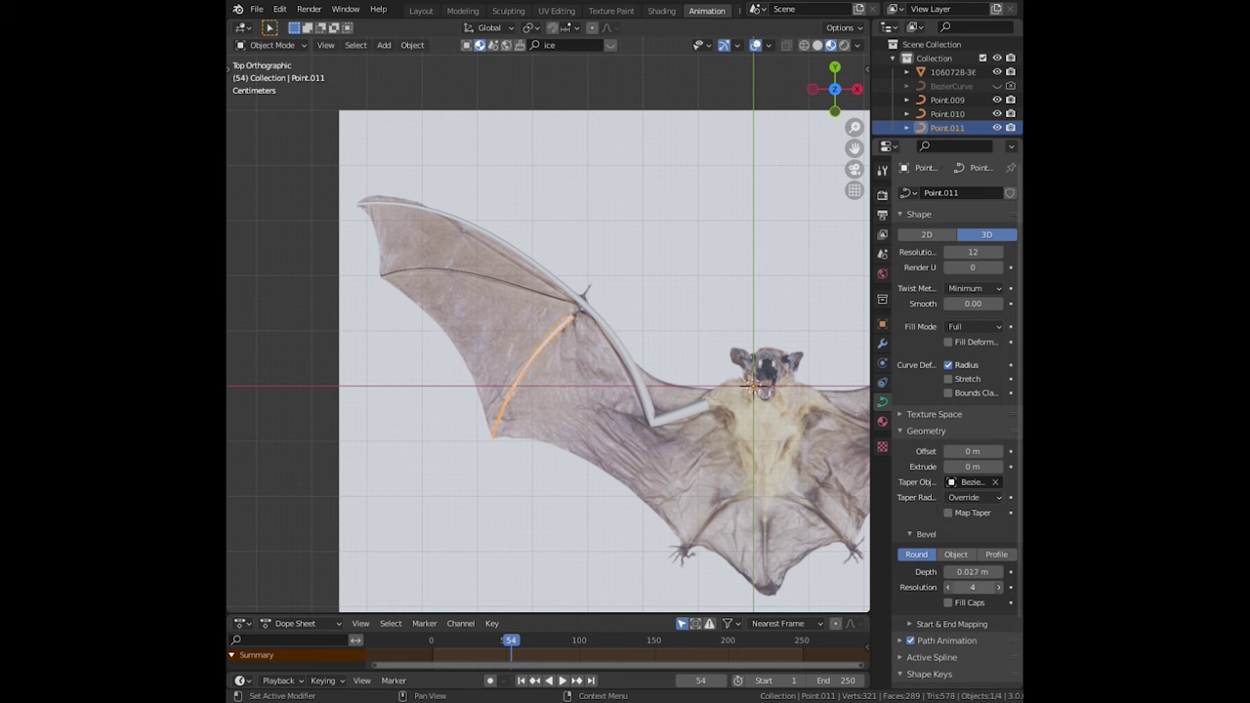
drag(972, 586, 942, 587)
- Make Point.010 a 0.028 m BezierCurve-tapered tube with resolution 0, then select the bat mesh
click(537, 297)
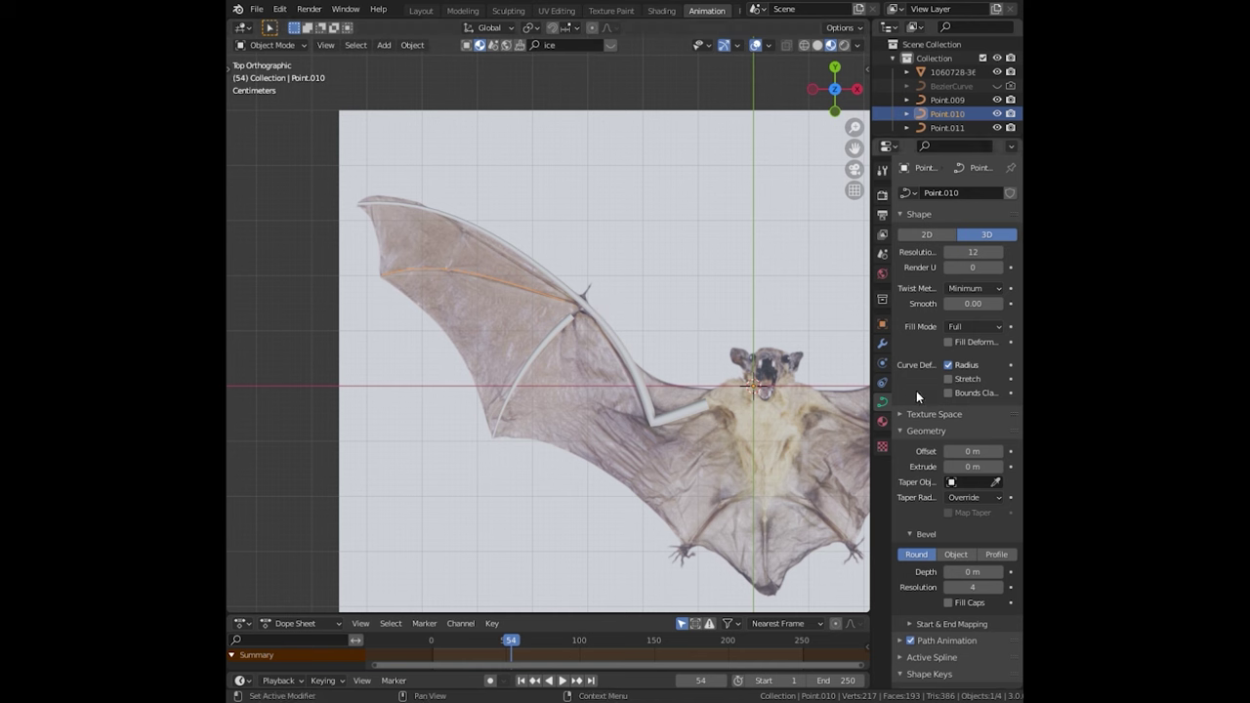
mouse_move(972, 571)
mouse_down()
mouse_move(986, 571)
mouse_move(961, 571)
mouse_move(988, 571)
mouse_up()
click(964, 483)
click(966, 504)
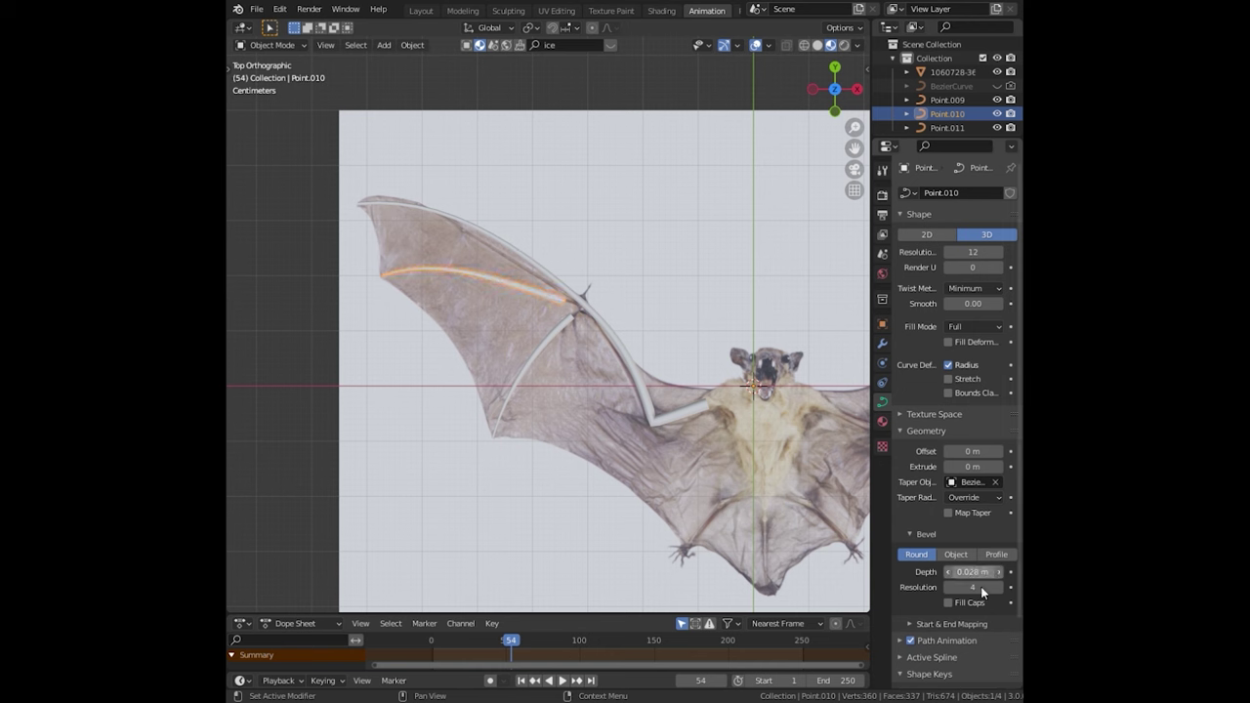
drag(982, 588, 961, 589)
scroll(636, 266, up, 2)
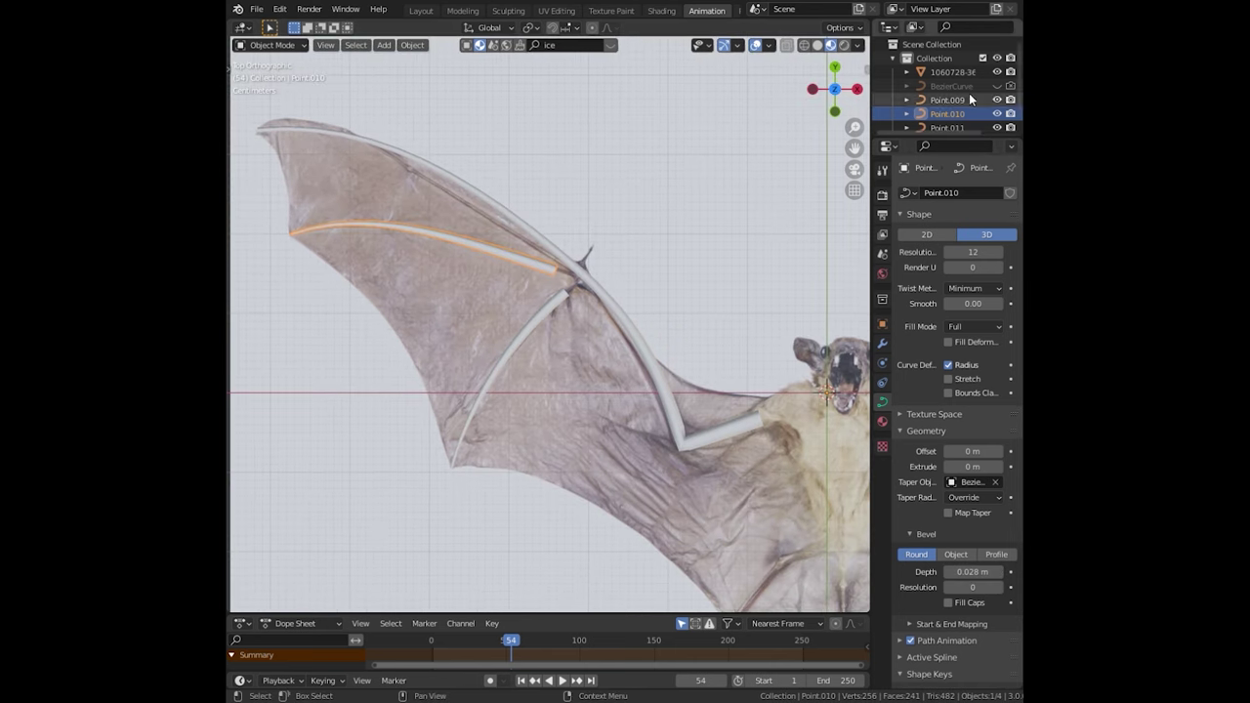
click(981, 72)
- Hide the bat reference mesh and select the three bone curves in the outliner
click(997, 72)
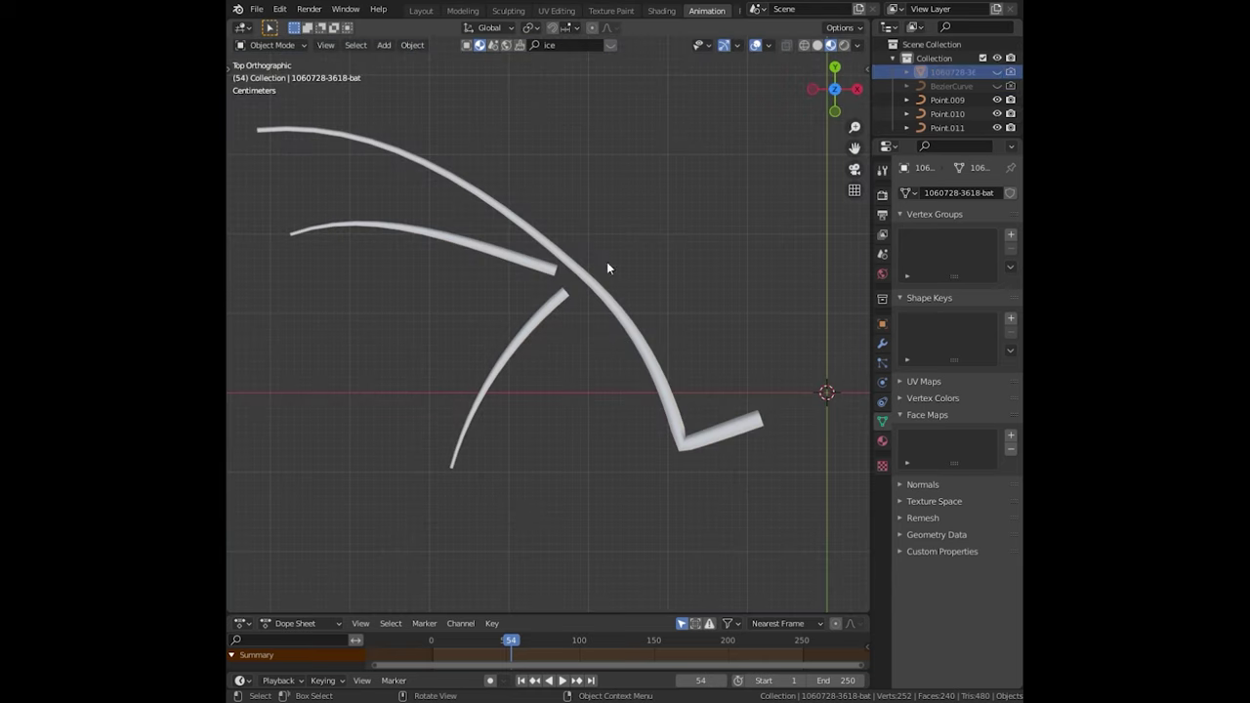
click(947, 100)
ctrl+click(946, 114)
ctrl+click(947, 127)
- Tilt the points of the main bone curve Point.009
click(558, 251)
key(Tab)
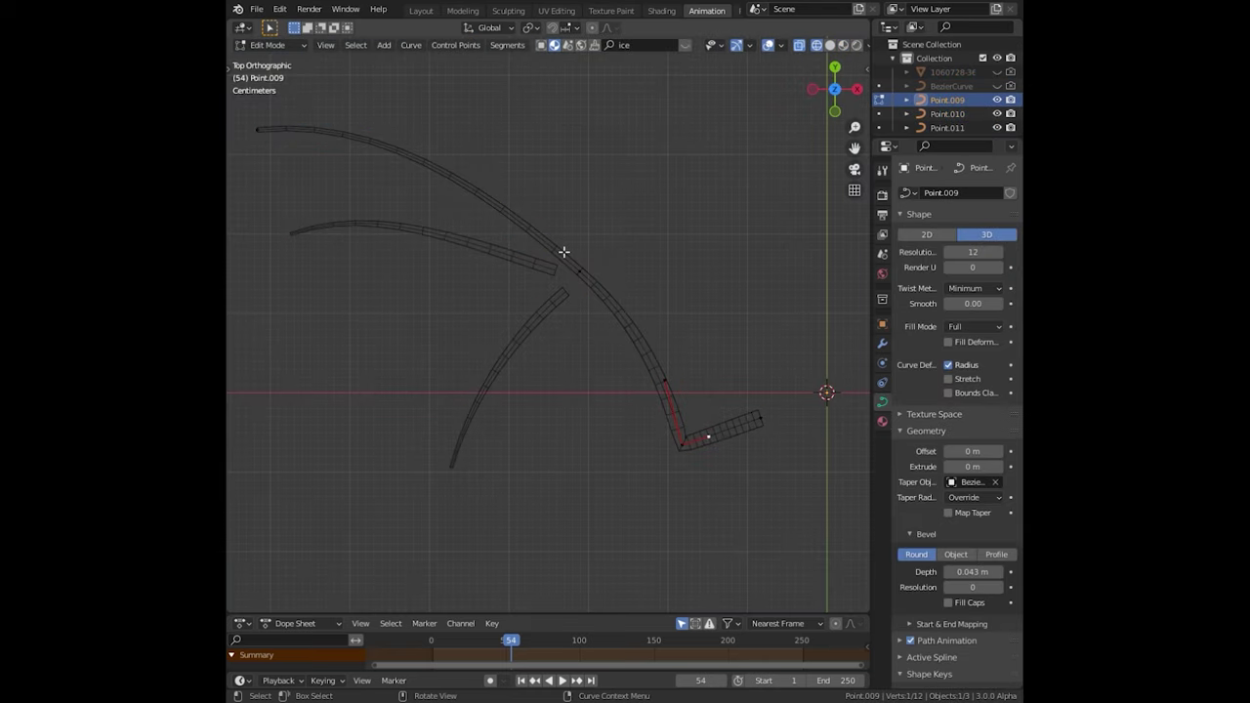
key(ctrl+t)
text(4)
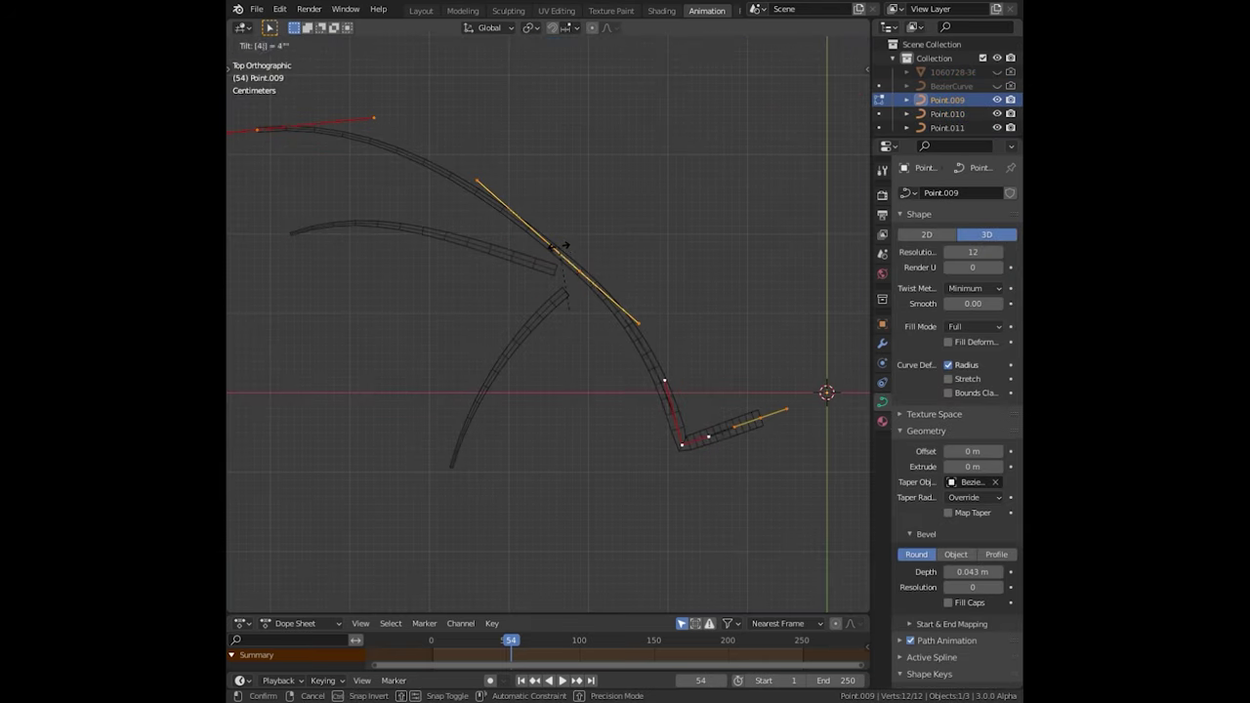
key(Return)
key(Tab)
- Tilt the end point of the upper finger curve Point.010
click(500, 261)
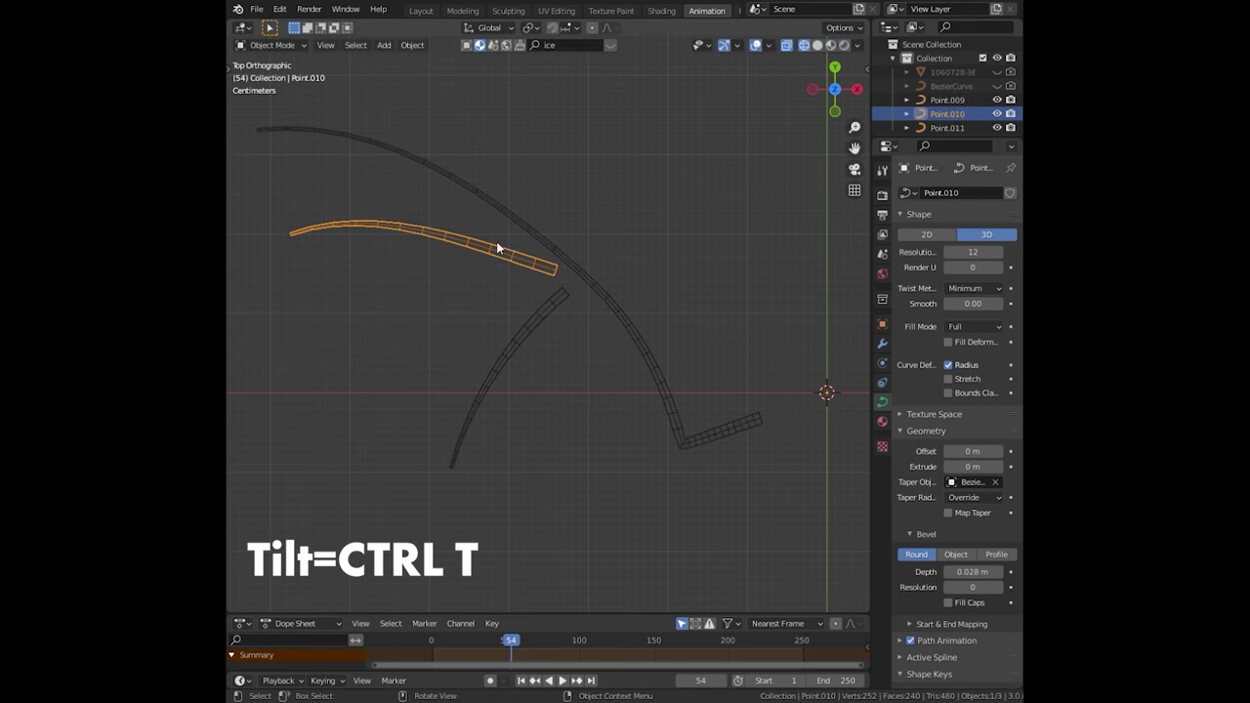
key(Tab)
click(452, 242)
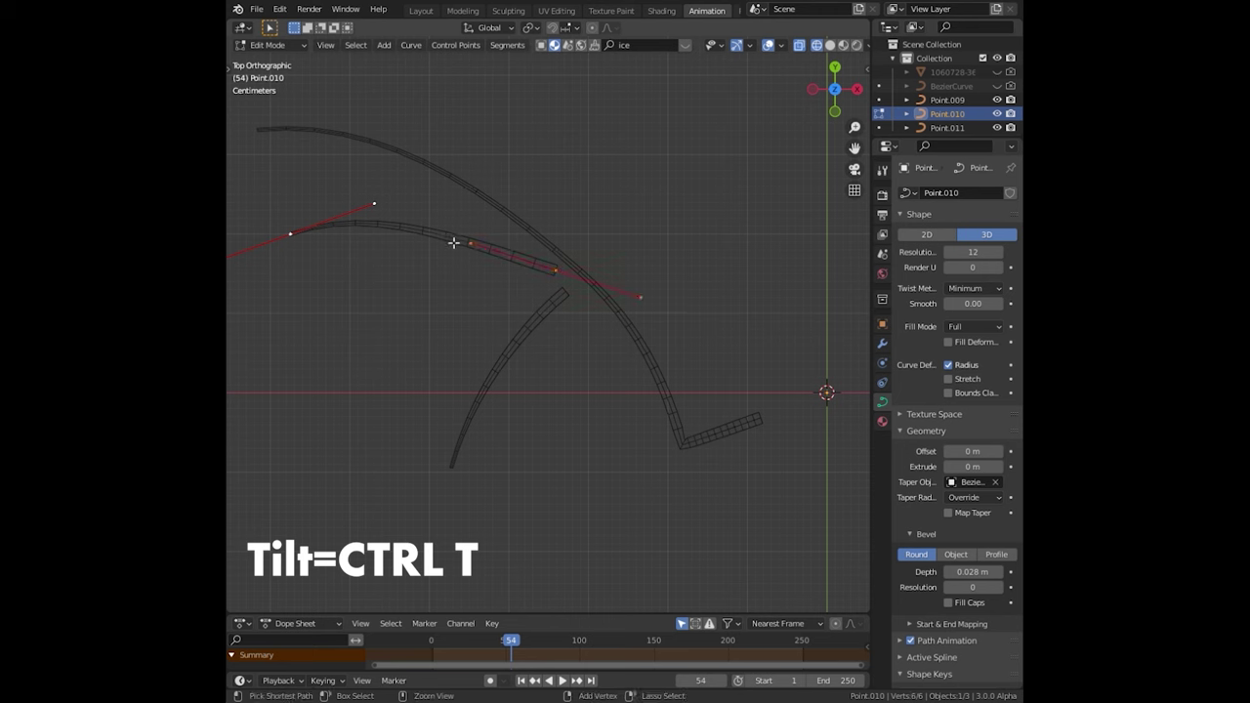
key(ctrl+t)
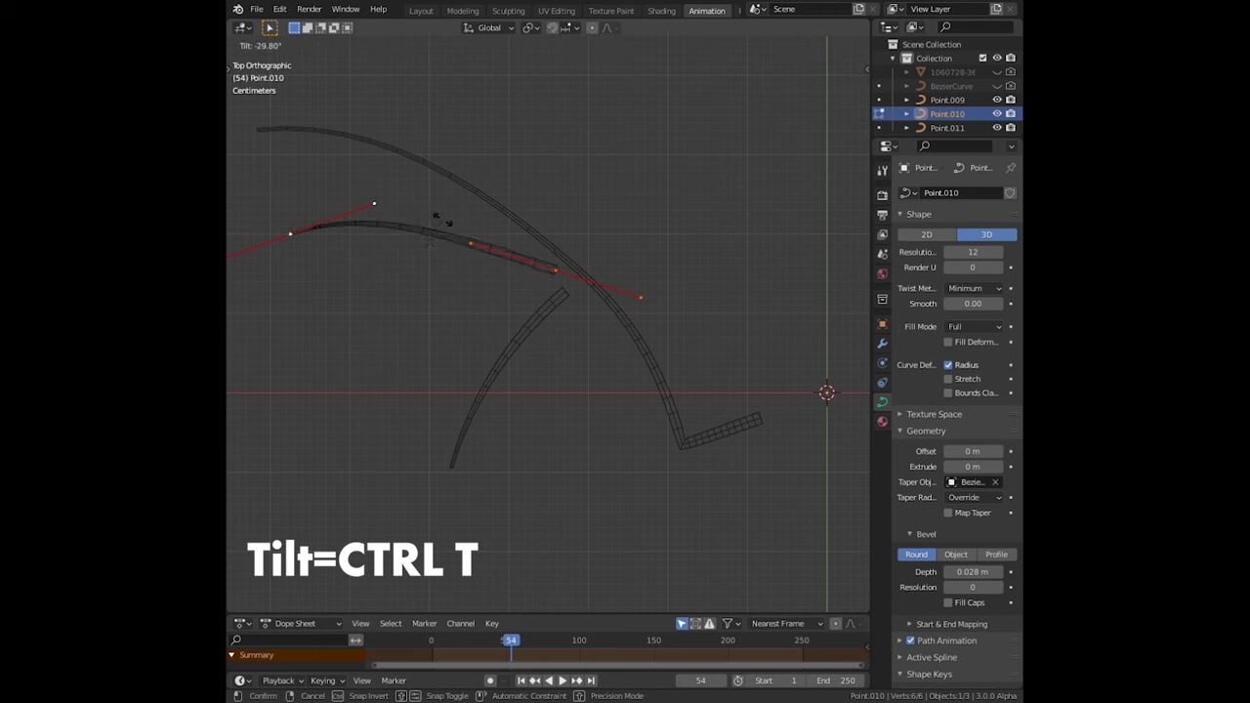
click(441, 220)
key(Tab)
- Tilt the lower finger curve Point.011's points by 45°, keeping the top-down view
click(549, 307)
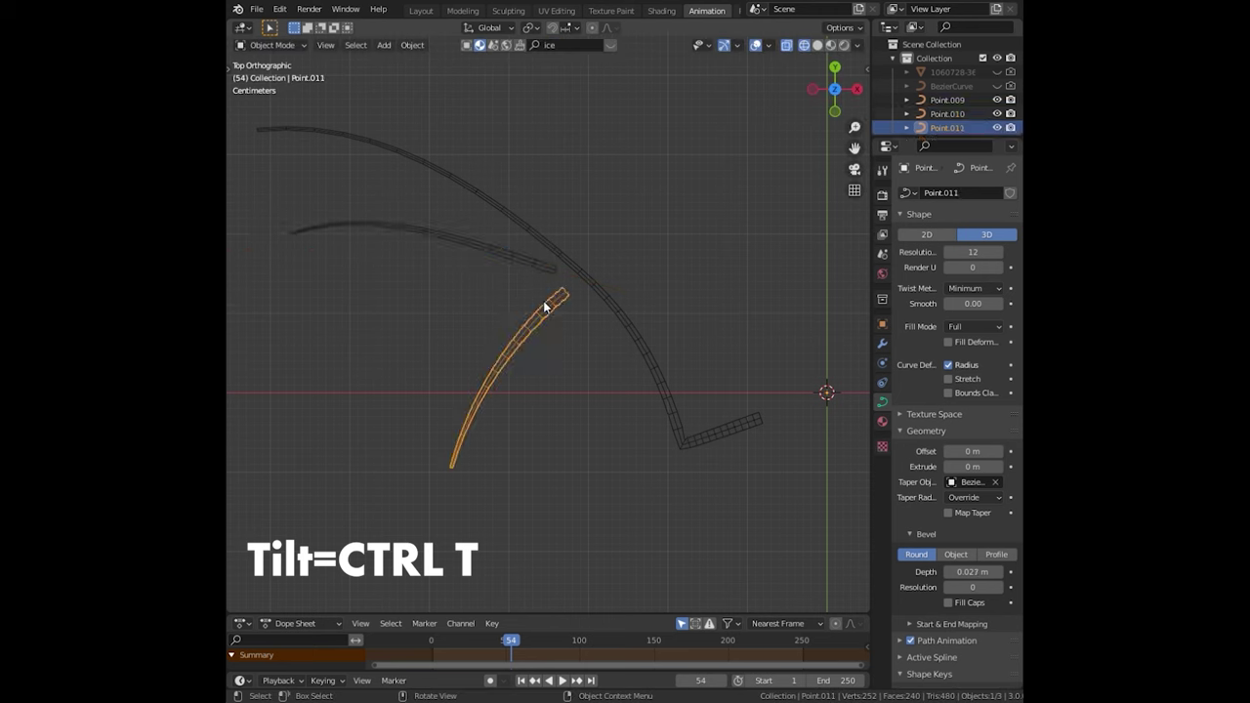
key(Tab)
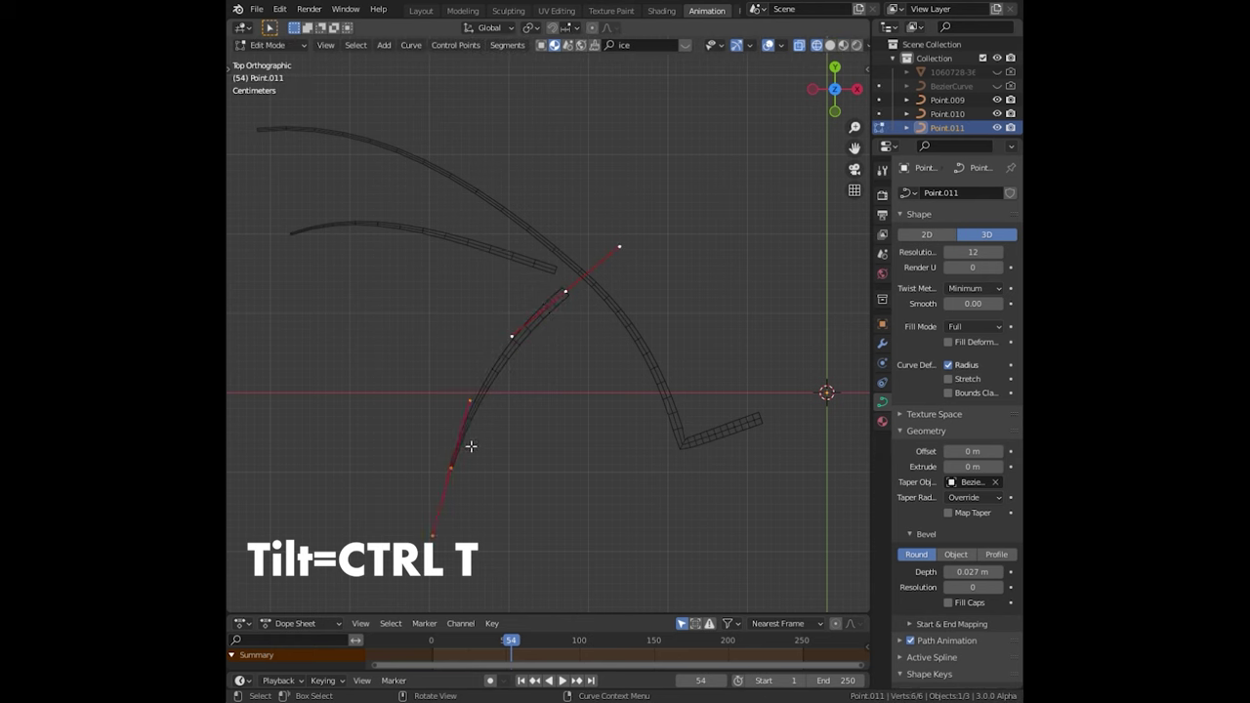
key(ctrl+t)
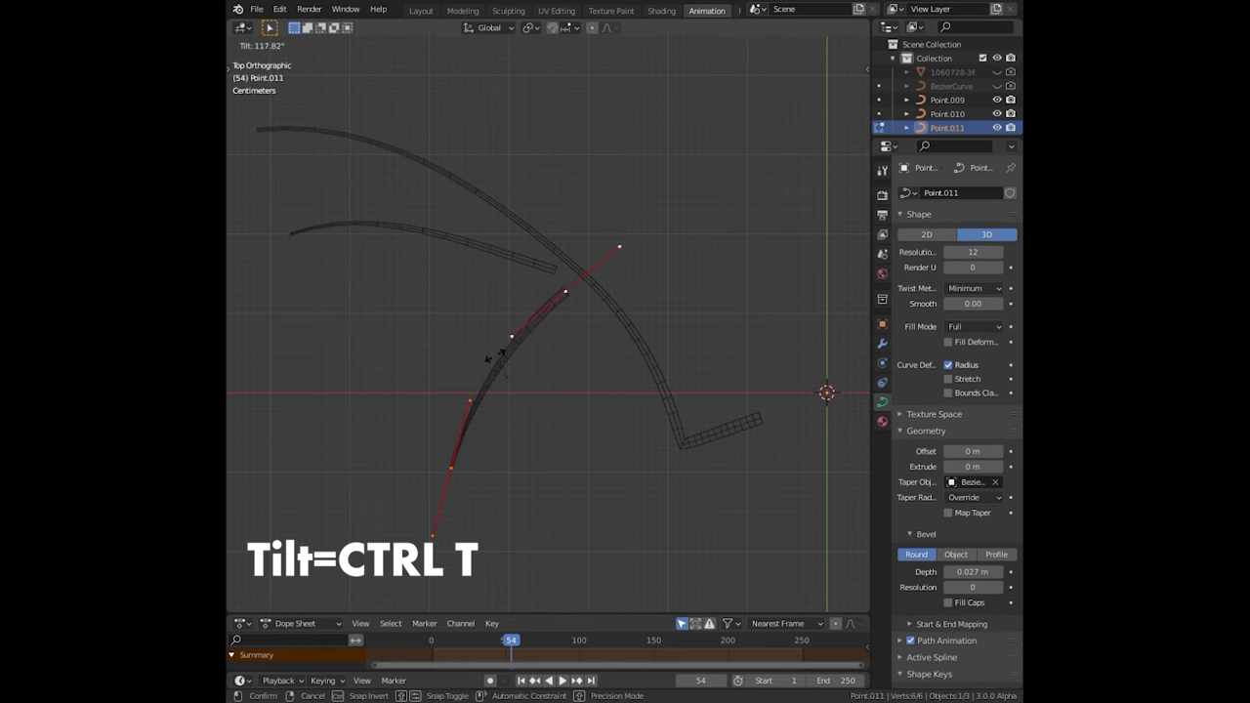
key(Return)
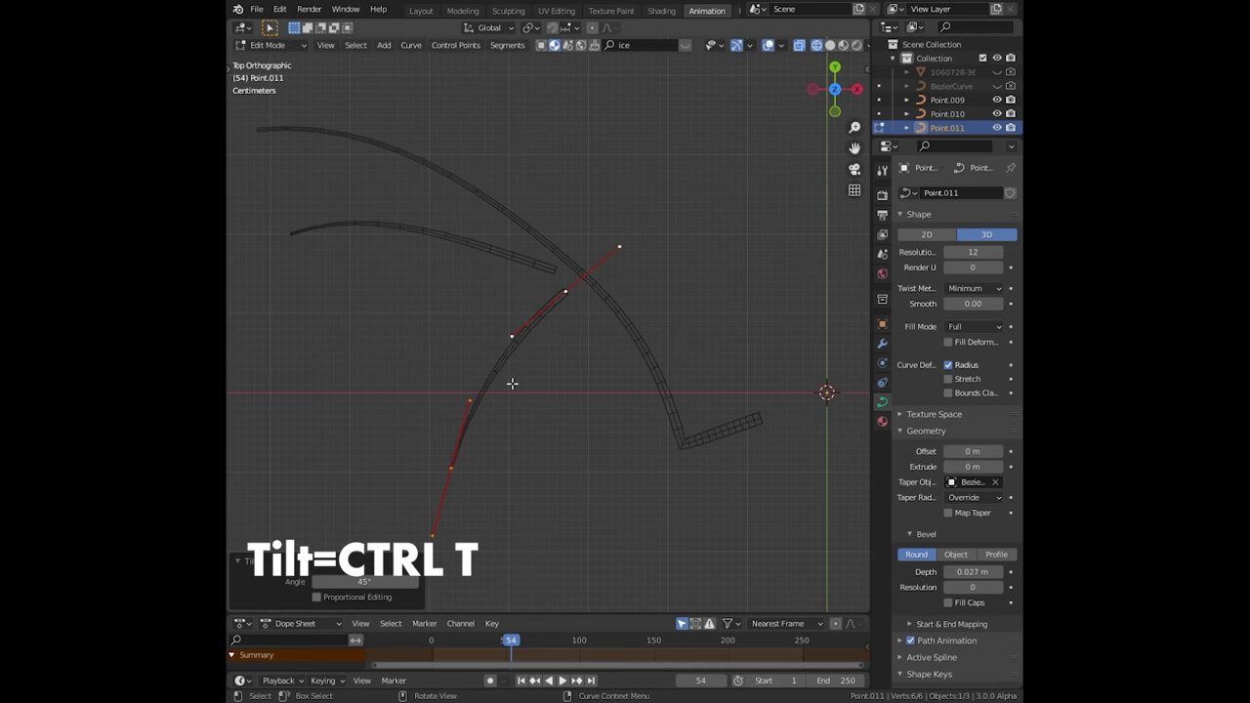
key(grave)
click(502, 221)
key(Tab)
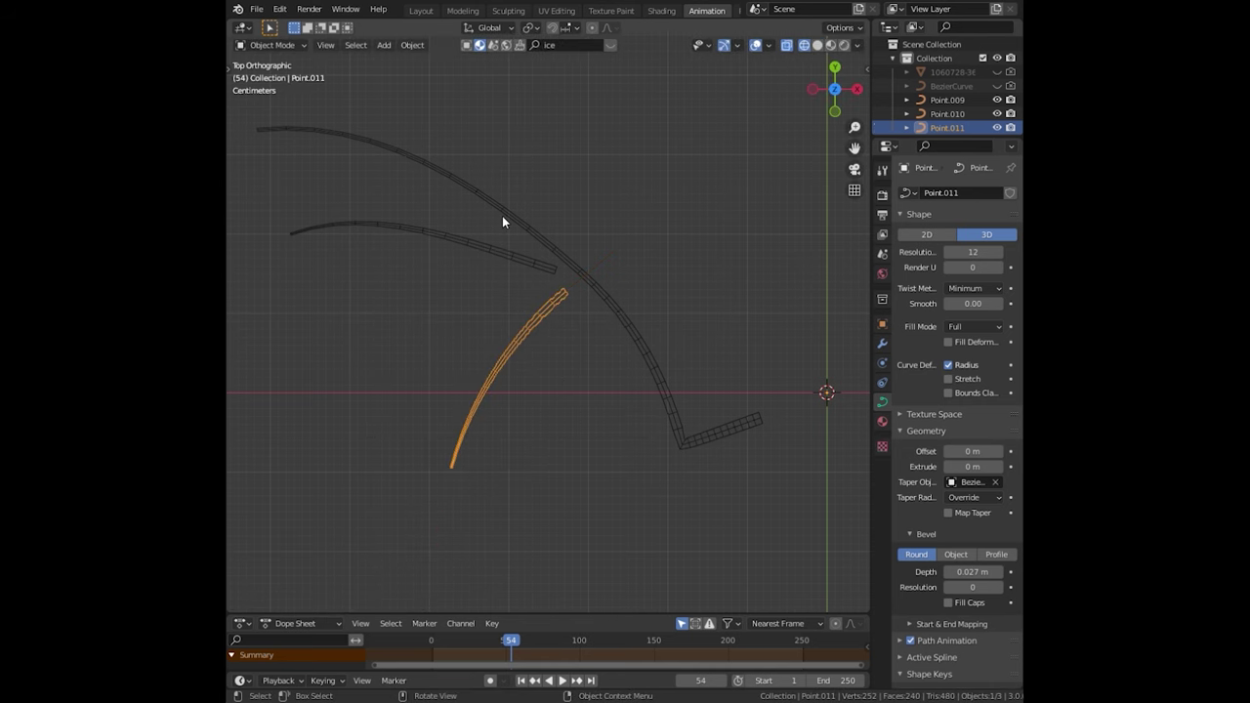
- Switch to Solid shading and select the three bone tubes, orbiting to inspect them
key(shift+z)
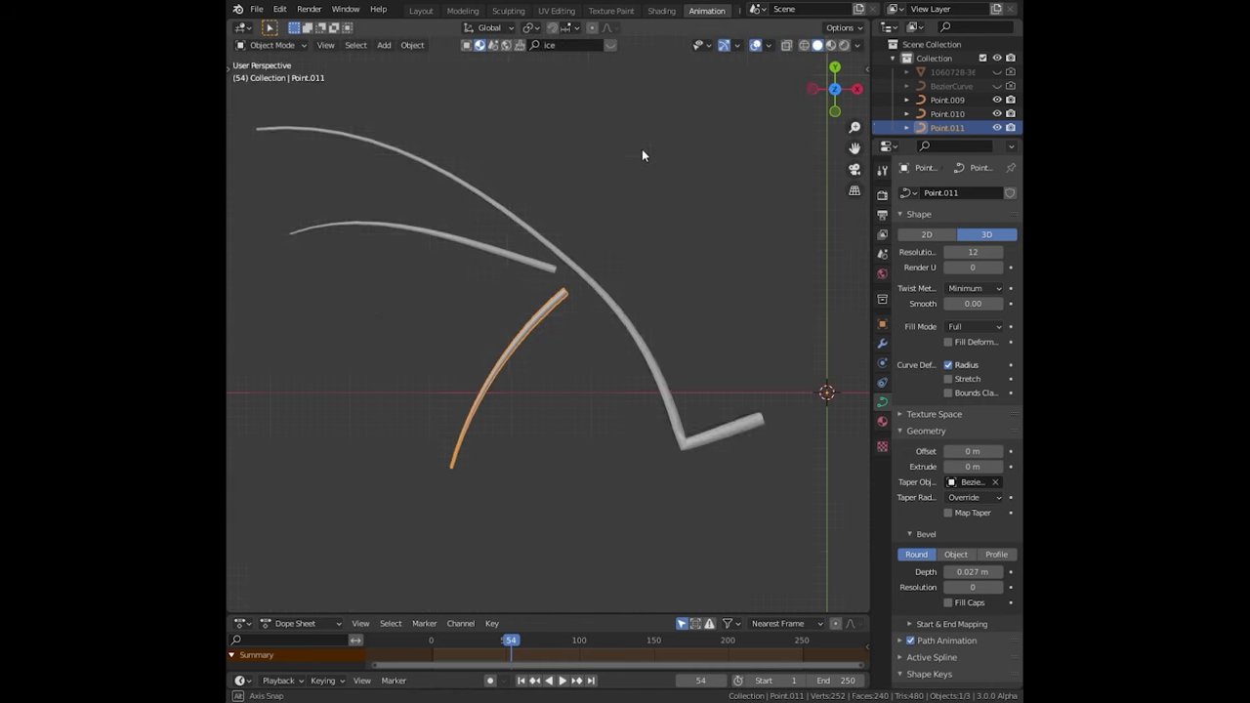
middle_drag(642, 148, 631, 223)
click(586, 264)
right_click(586, 265)
mouse_move(586, 265)
middle_down()
mouse_move(562, 273)
mouse_move(714, 349)
mouse_move(702, 230)
mouse_move(686, 251)
mouse_move(766, 121)
middle_up()
click(562, 274)
right_click(562, 273)
click(570, 297)
scroll(678, 237, up, 3)
mouse_move(677, 237)
middle_down()
mouse_move(630, 229)
mouse_move(621, 290)
middle_up()
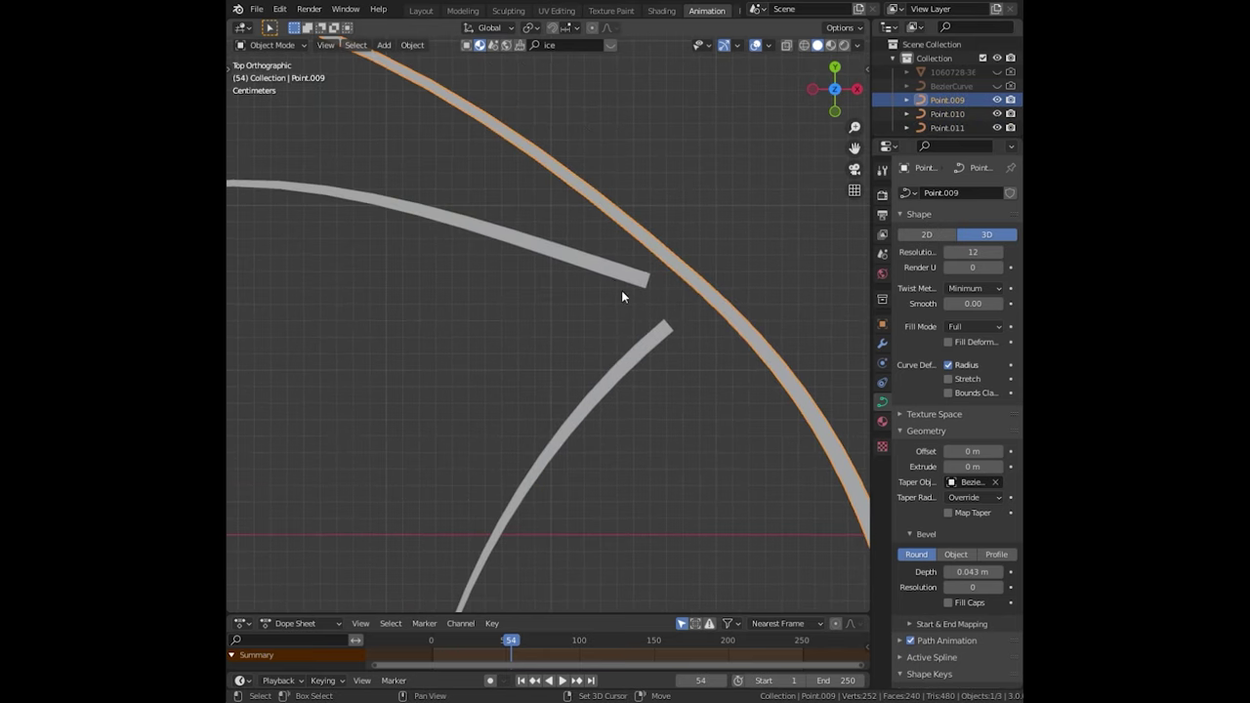
key(a)
- Convert Point.009, Point.010 and Point.011 into meshes via Object > Convert > Mesh
click(420, 44)
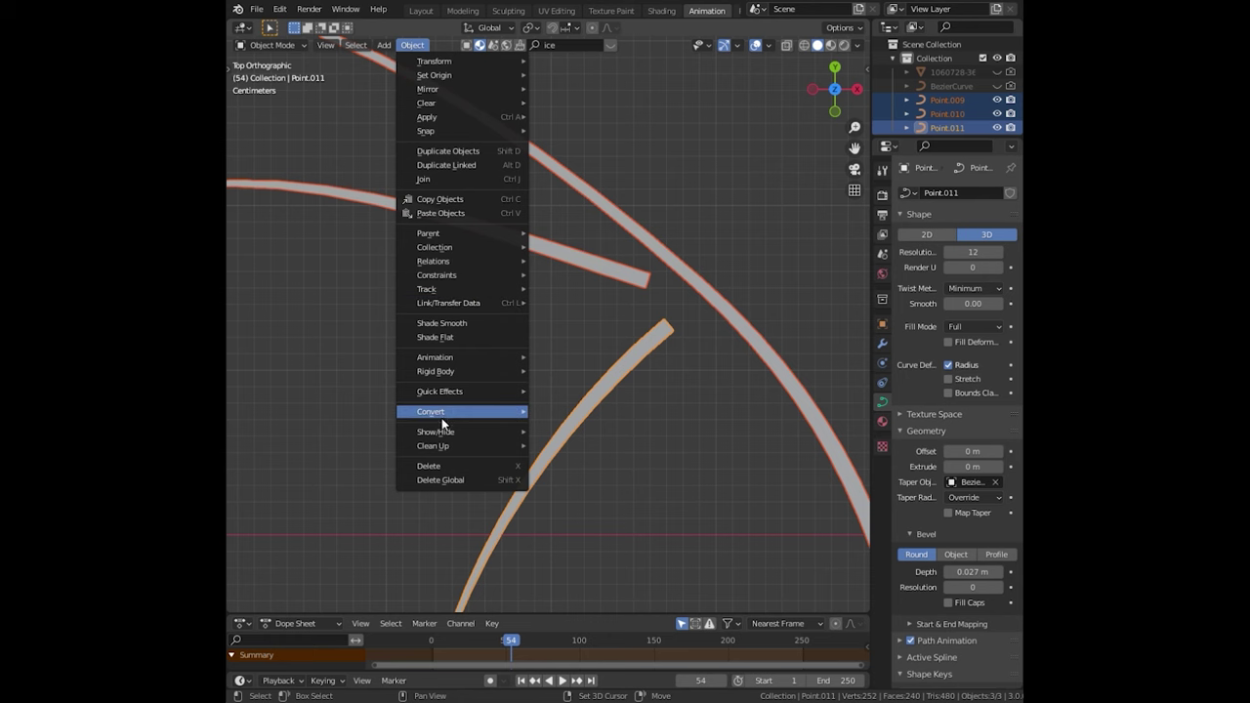
mouse_move(431, 411)
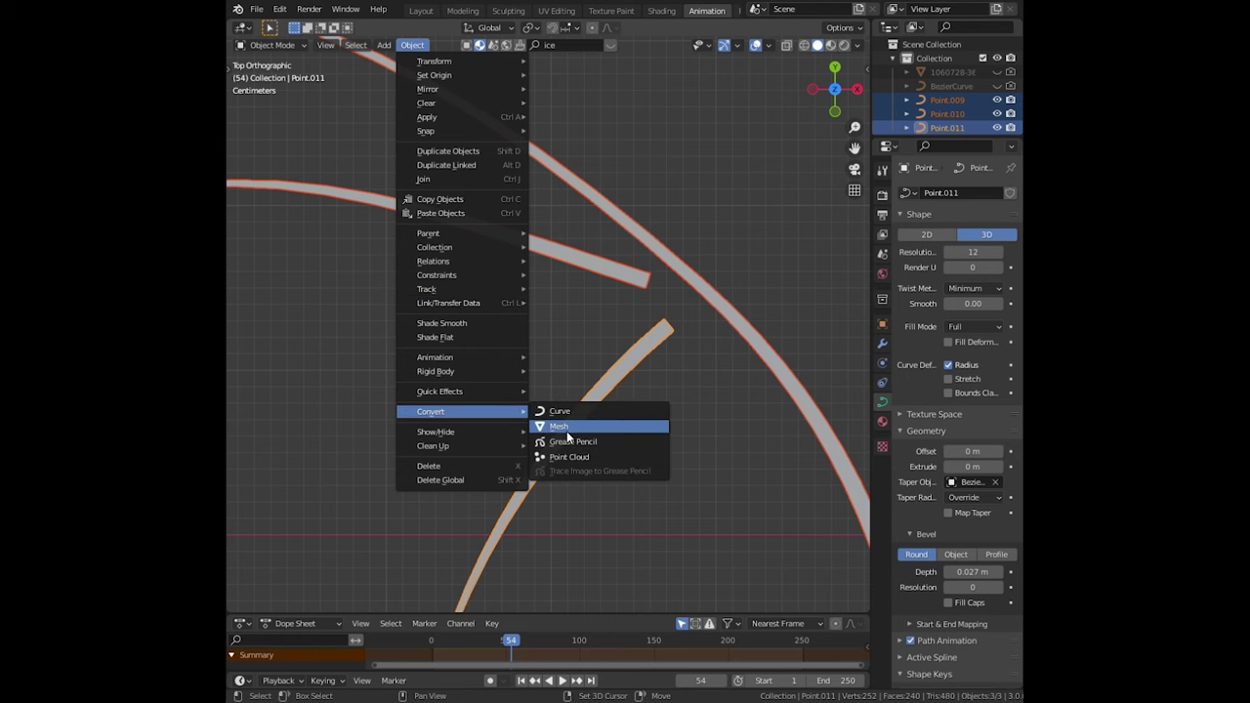
click(564, 426)
scroll(632, 348, down, 2)
scroll(640, 313, down, 1)
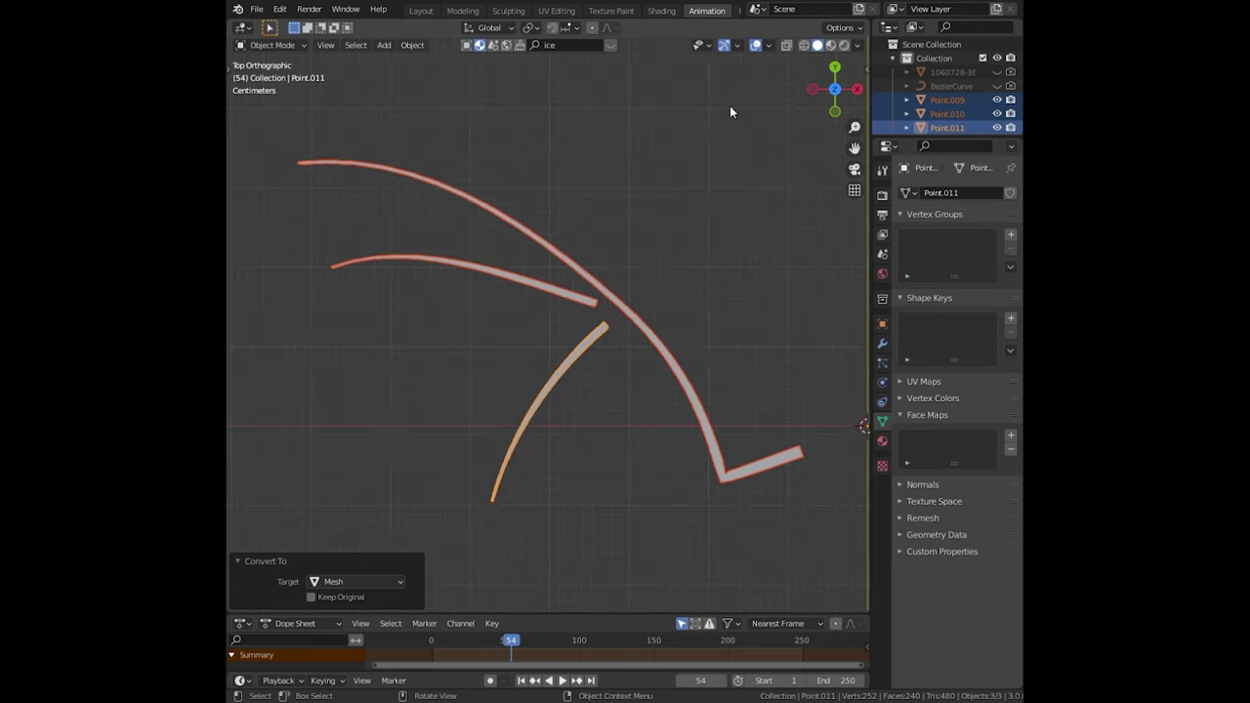
- In Edit Mode, add a centred loop cut across the long bone strip
key(Tab)
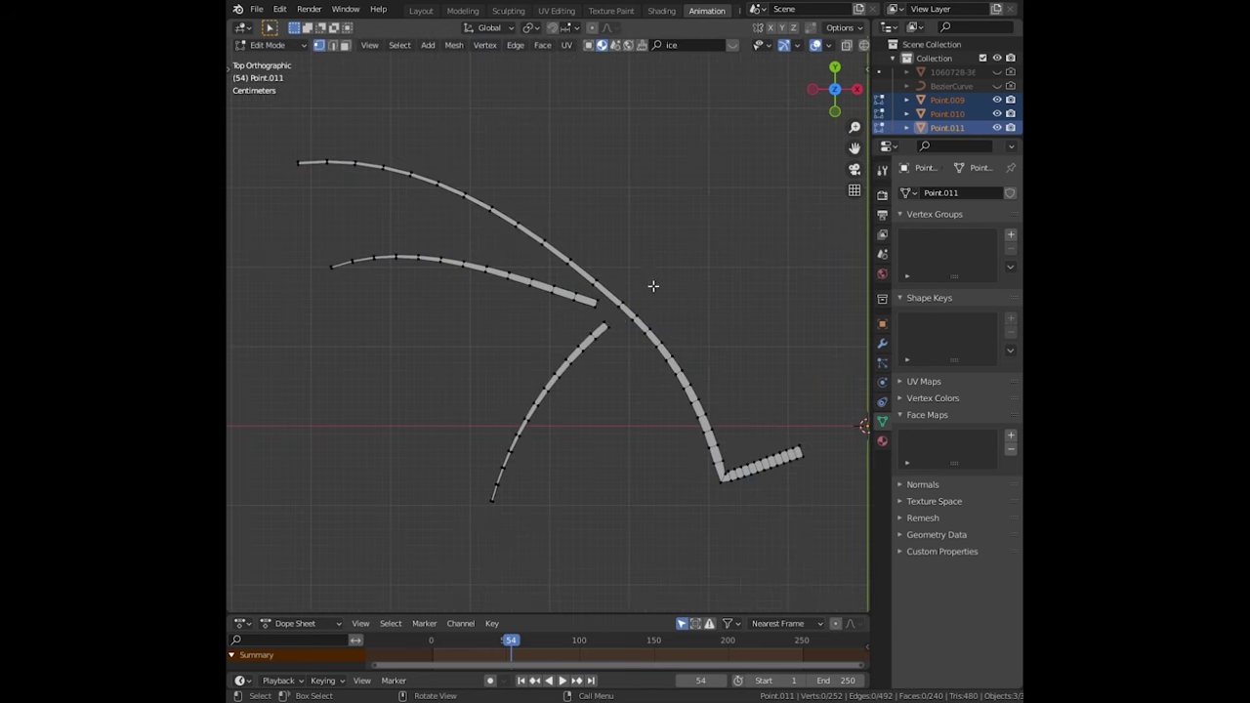
scroll(653, 283, up, 2)
scroll(644, 263, up, 2)
scroll(625, 258, up, 1)
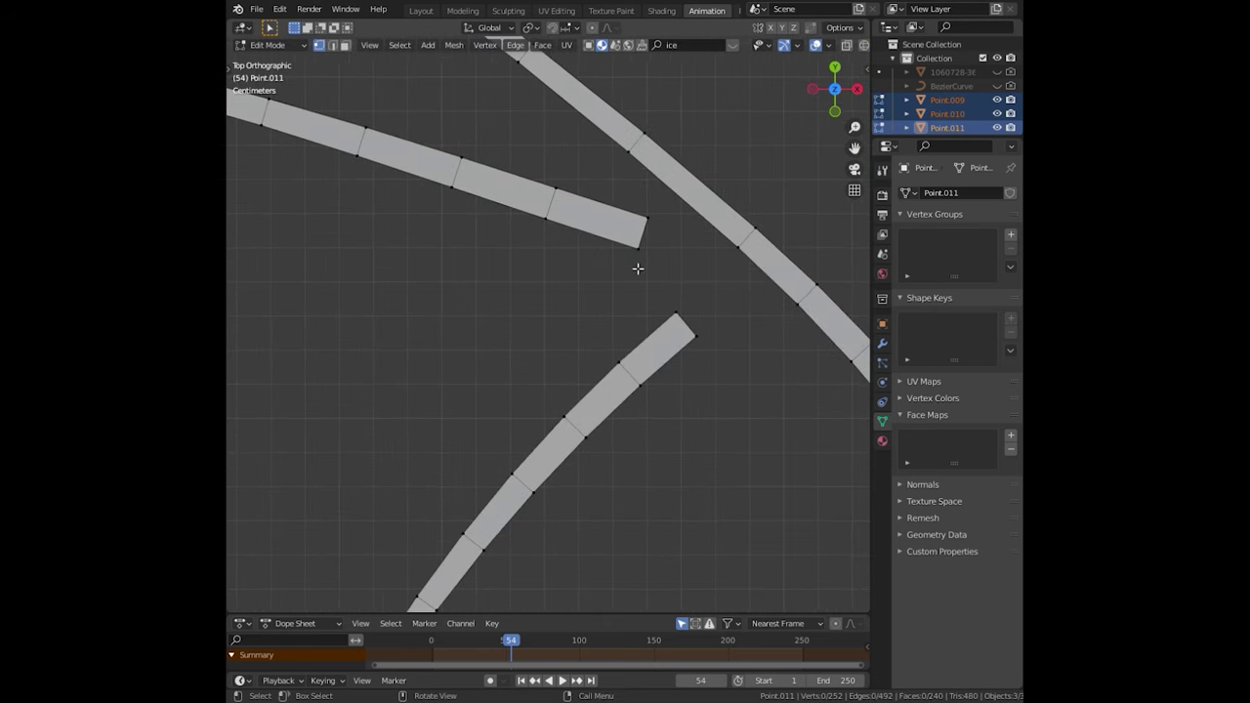
scroll(645, 269, up, 1)
key(ctrl+r)
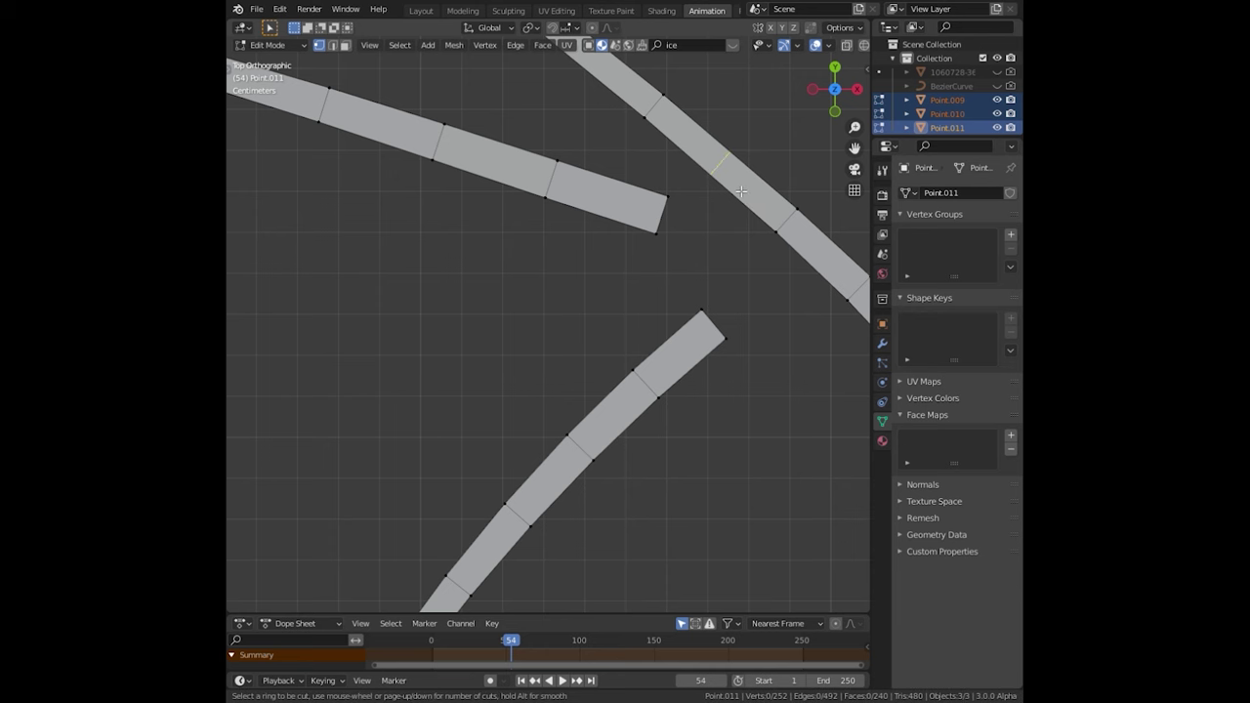
click(741, 191)
right_click(741, 192)
- Delete the face where the middle bone meets the strip and select the hole's edge loop
scroll(788, 262, down, 1)
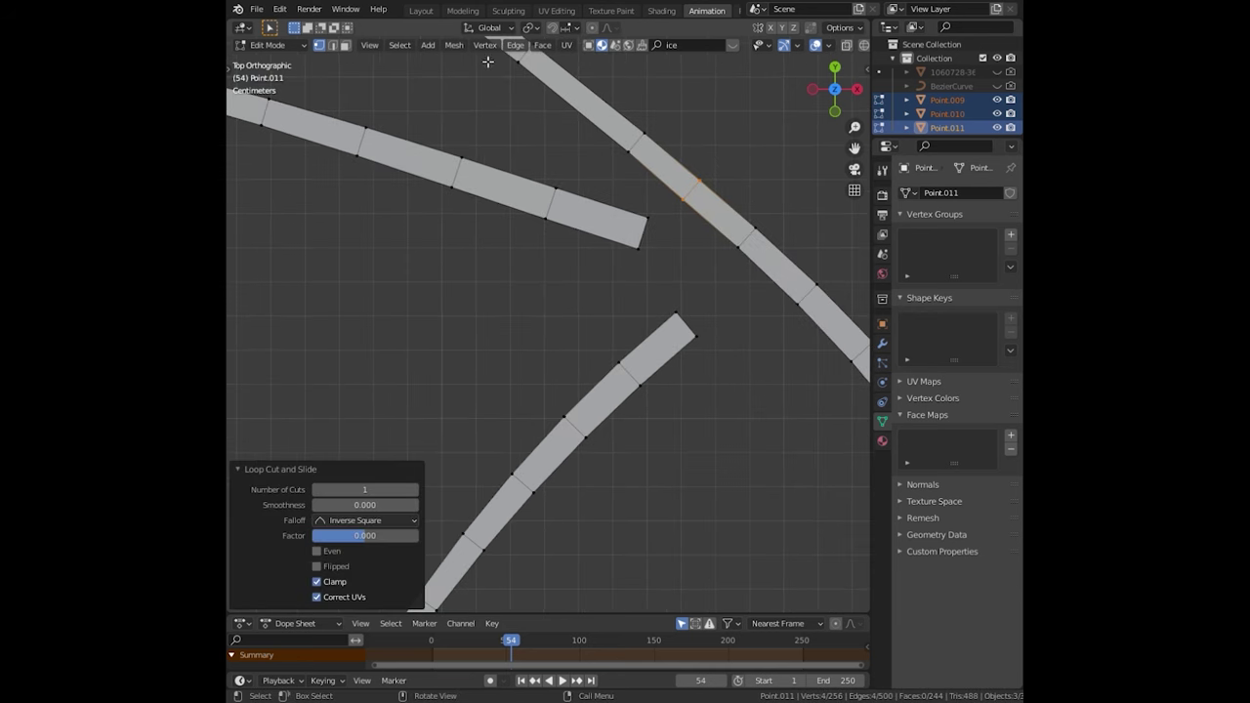
click(344, 44)
middle_drag(488, 195, 663, 234)
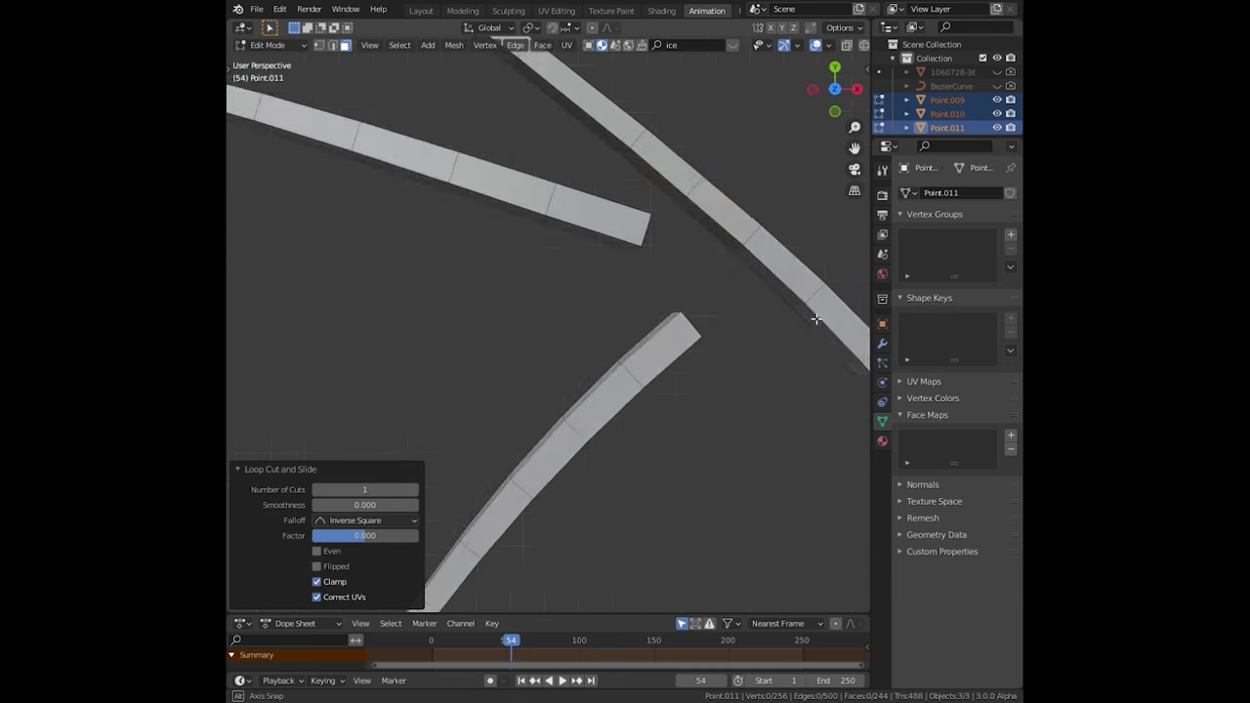
click(687, 229)
key(x)
click(644, 220)
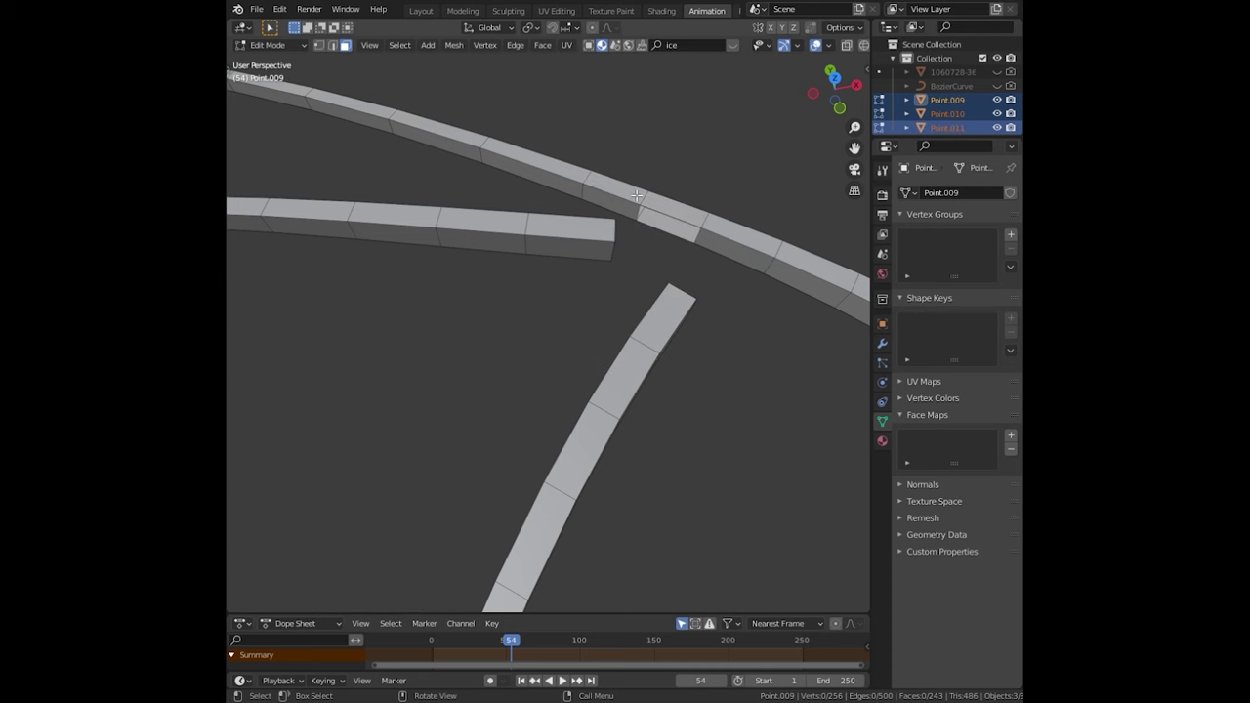
alt+click(682, 240)
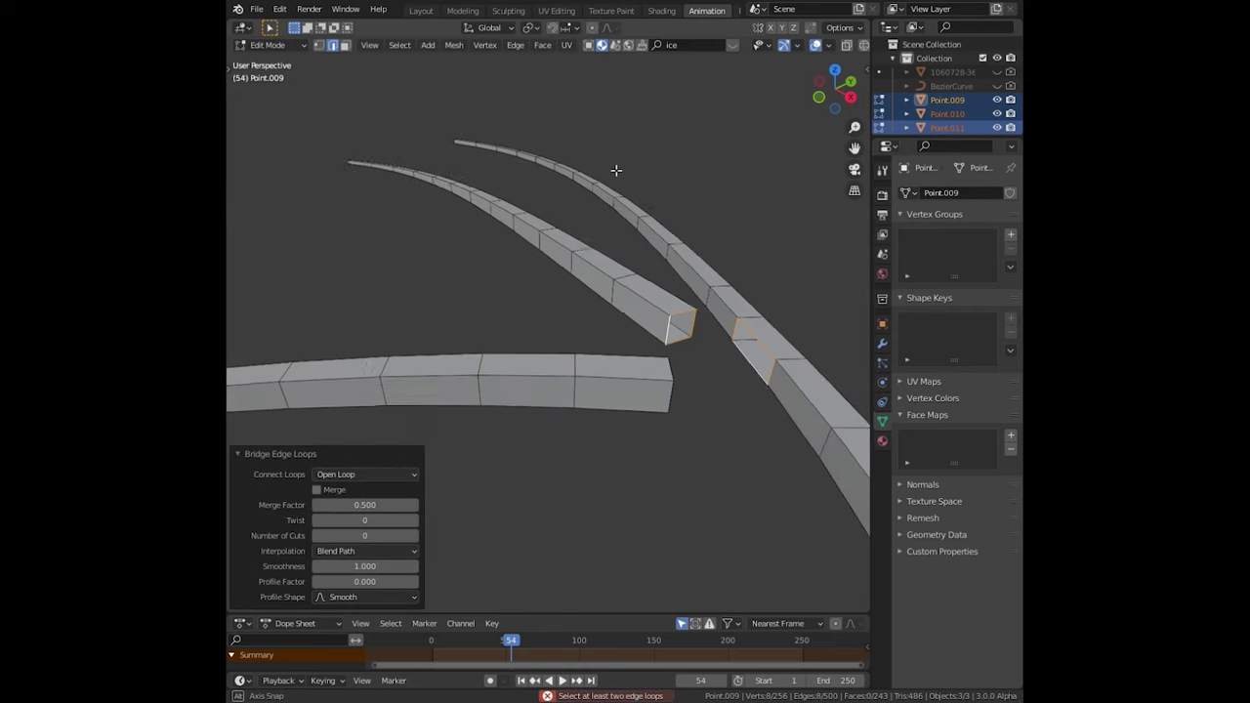
- Select all three bone strips and join them into a single mesh
key(Tab)
middle_drag(616, 172, 625, 194)
shift+click(679, 327)
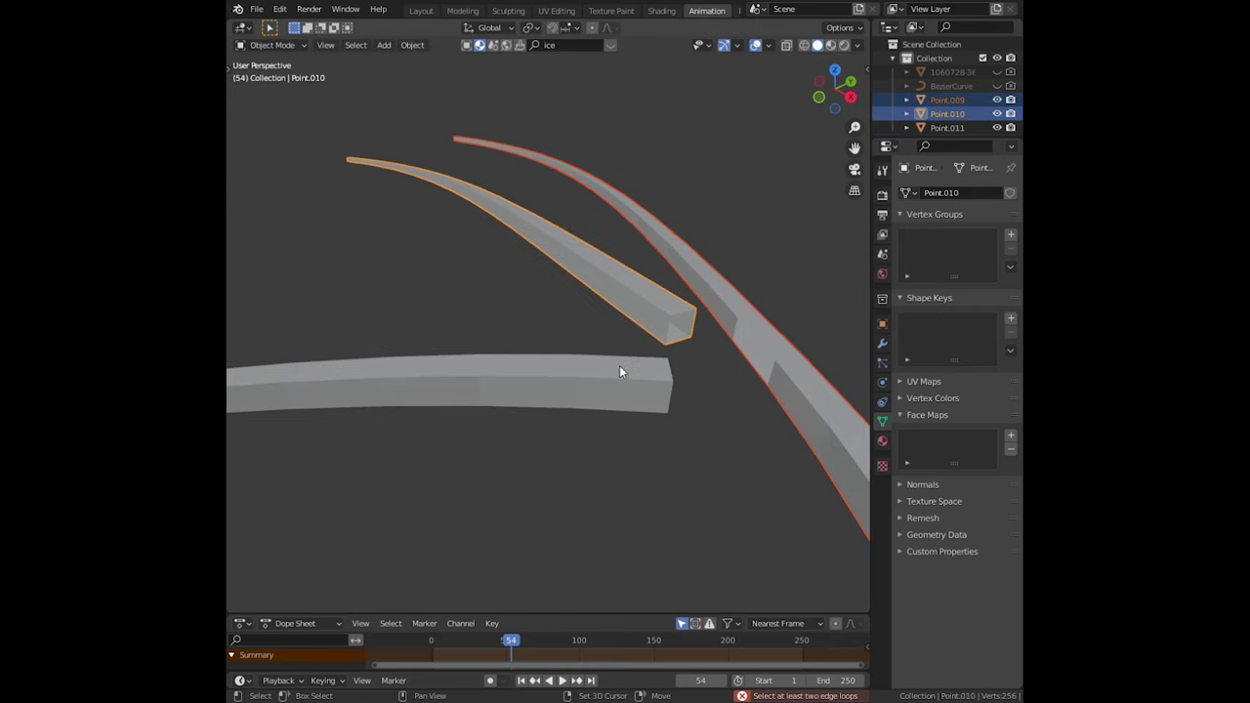
shift+click(619, 365)
click(412, 45)
click(450, 180)
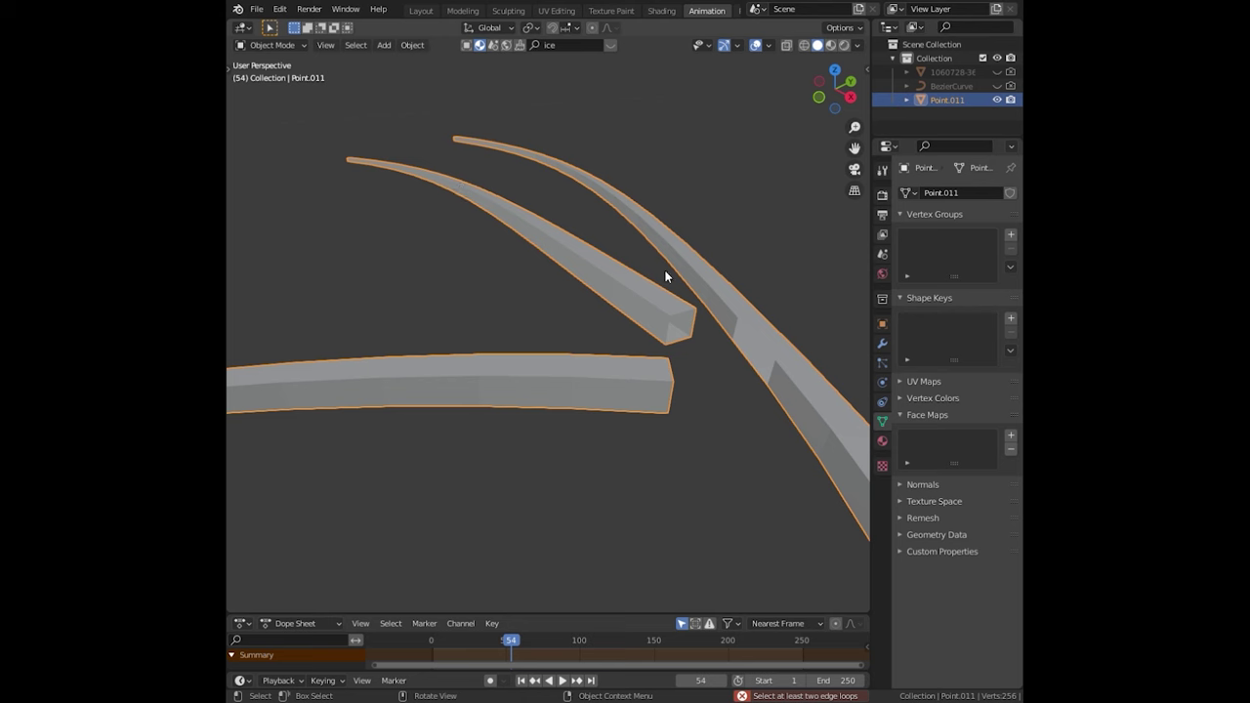
- Bridge the middle bone's end loop into the gap in the long bone
key(Tab)
right_click(696, 316)
click(696, 315)
middle_drag(722, 352, 758, 398)
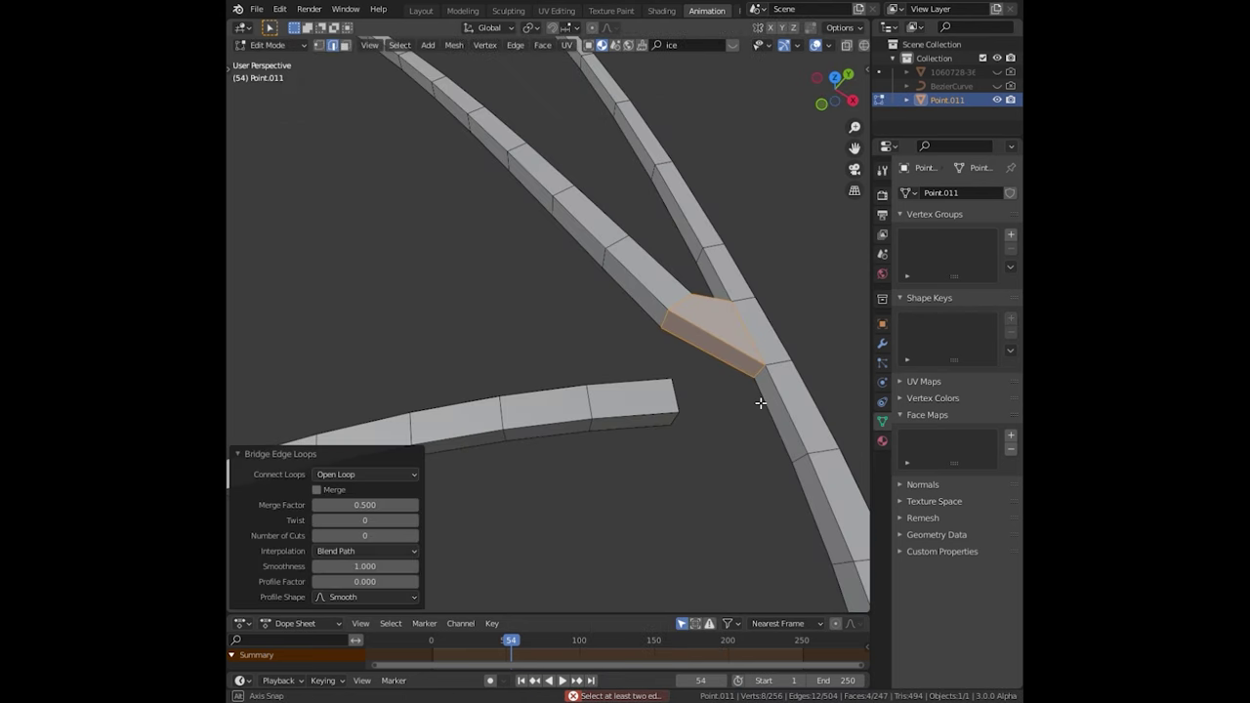
- Delete the narrow face beside the bridge and bridge the lower bone into the joint
key(3)
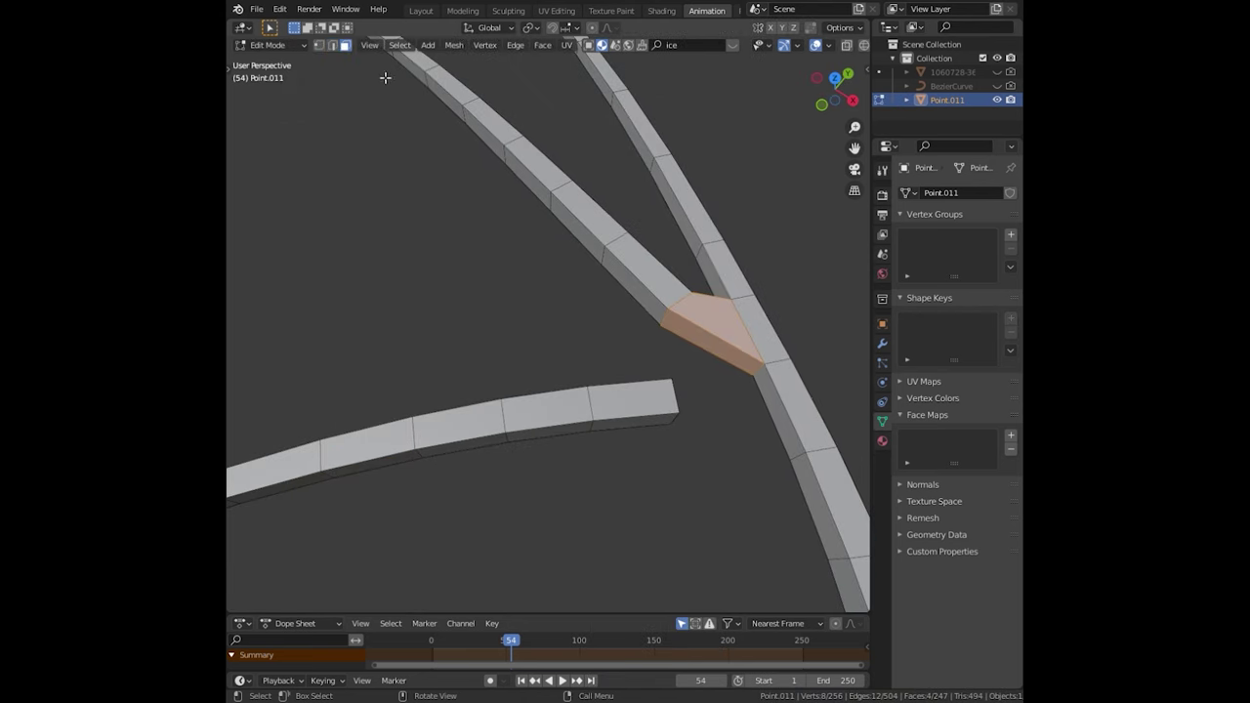
click(786, 420)
key(x)
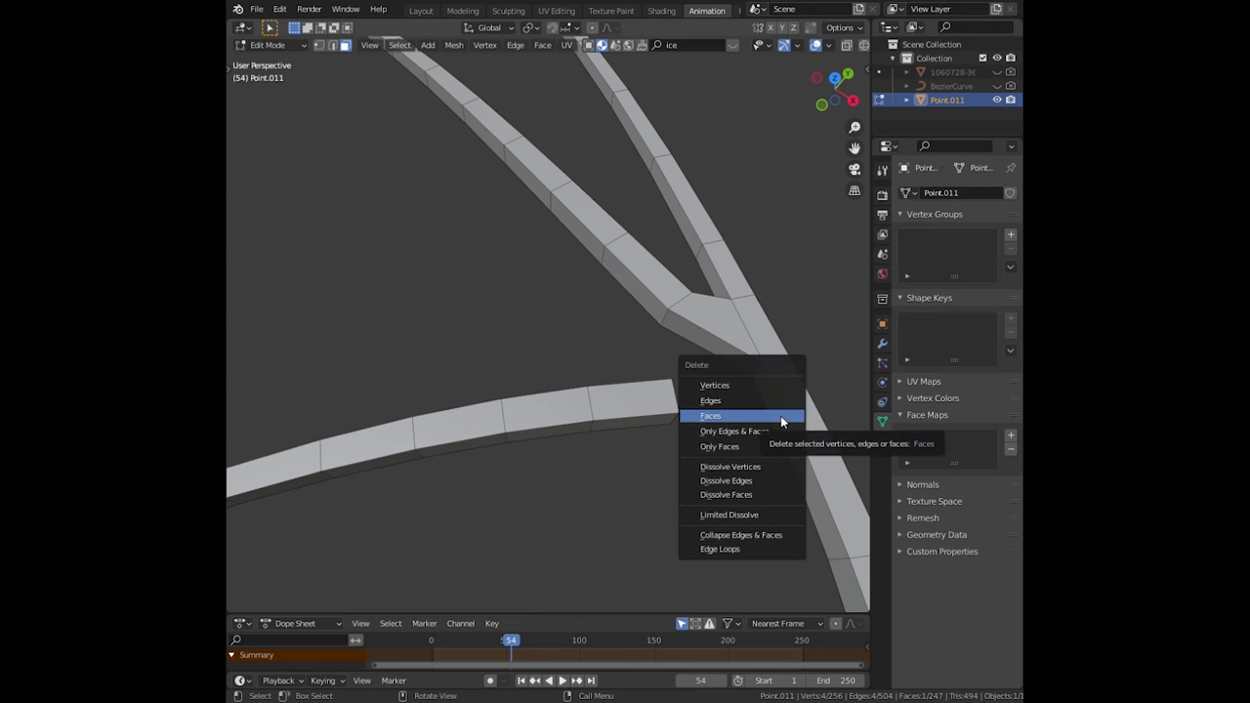
click(780, 415)
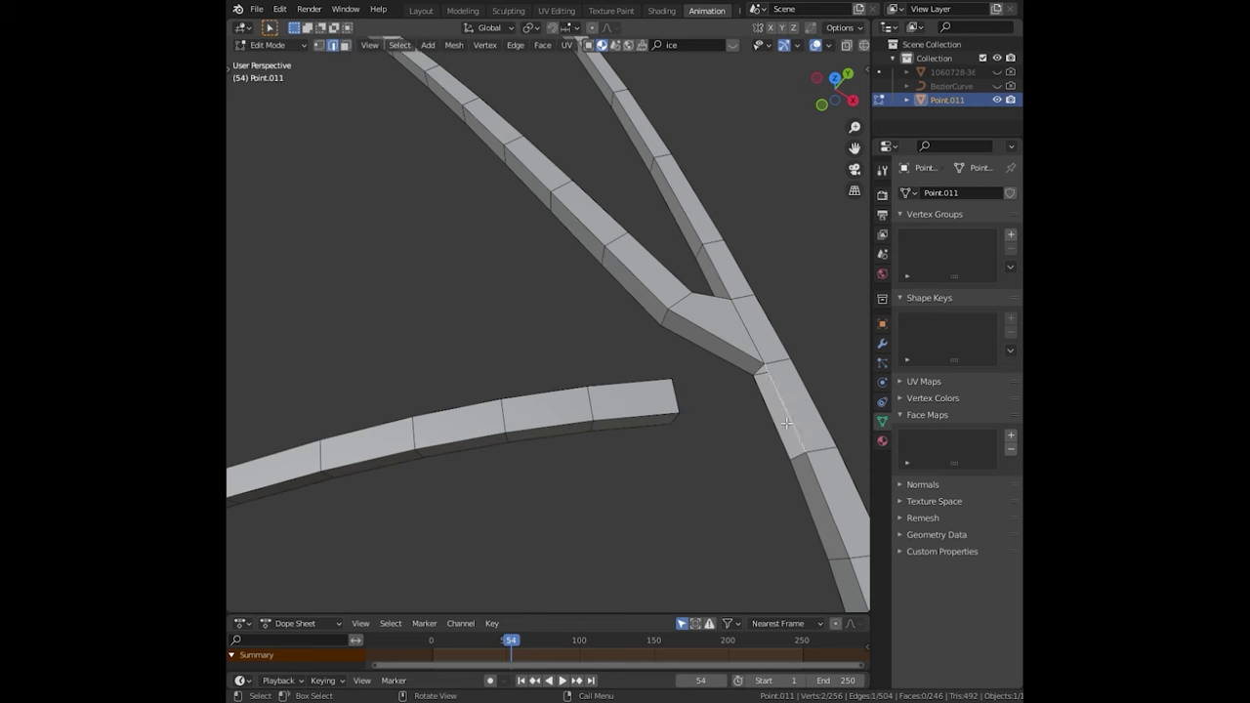
key(ctrl+e)
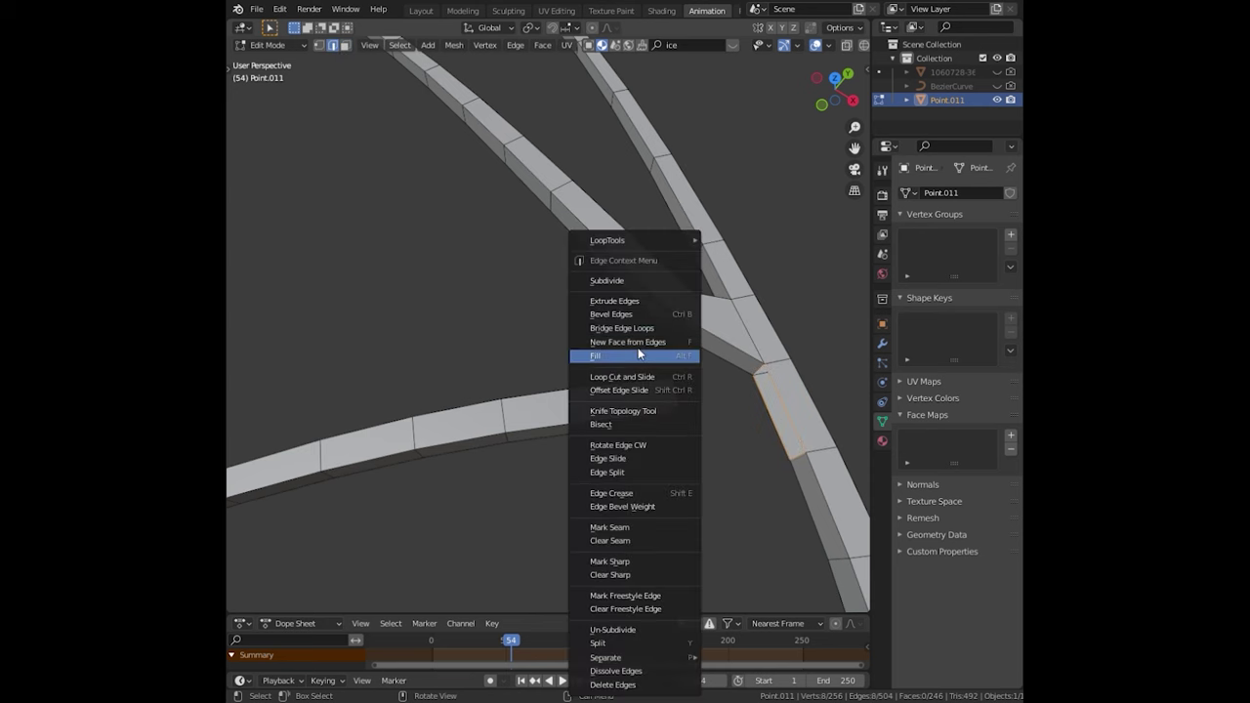
click(638, 321)
mouse_move(815, 433)
middle_down()
mouse_move(752, 351)
mouse_move(717, 239)
mouse_move(688, 261)
middle_up()
- Slide the edge loops near the joint to even out the fork
alt+click(752, 351)
key(s)
click(703, 246)
scroll(689, 261, down, 2)
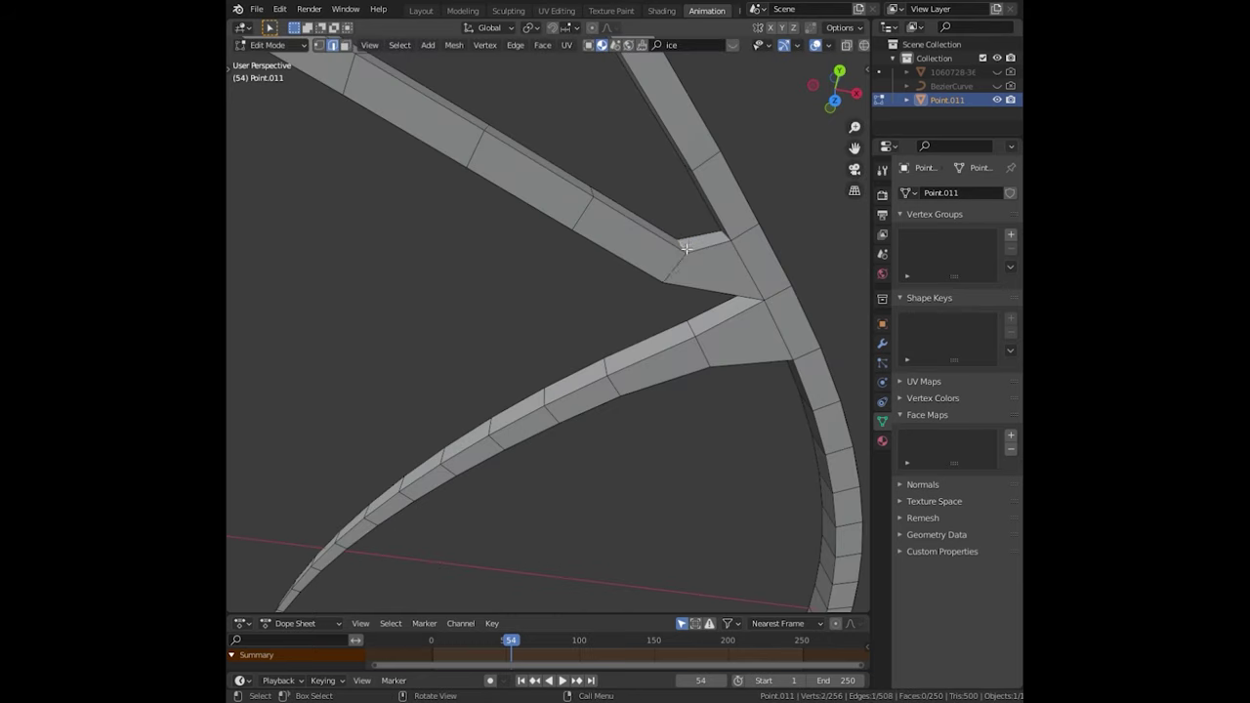
key(g)
key(g)
click(669, 264)
scroll(670, 264, up, 2)
key(g)
key(g)
key(g)
key(g)
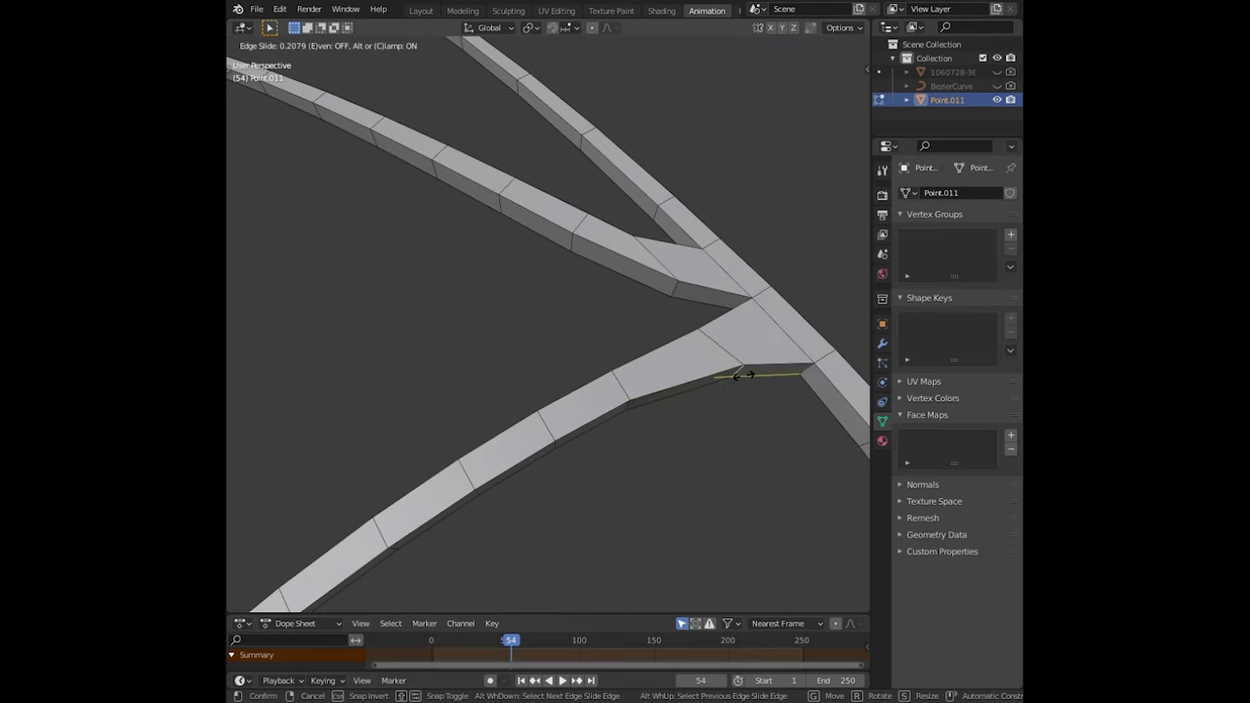
key(Escape)
scroll(586, 283, down, 2)
key(g)
key(g)
key(Escape)
scroll(586, 283, down, 2)
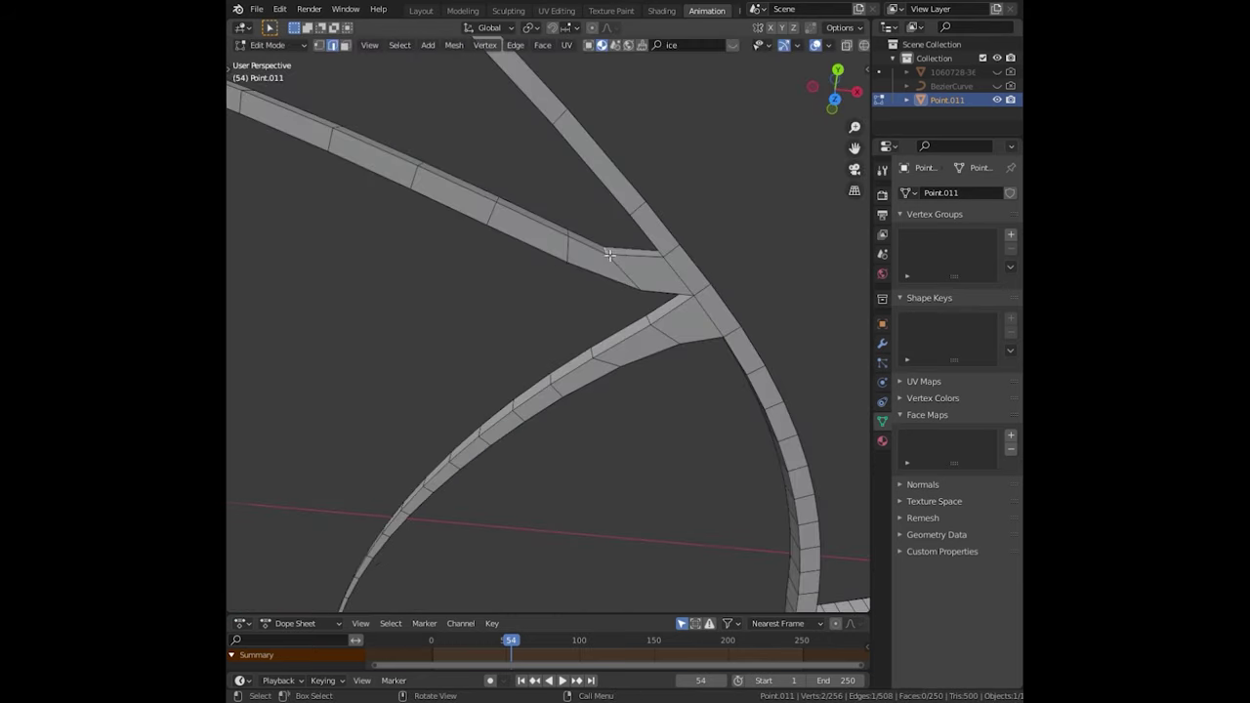
key(g)
key(g)
click(615, 252)
- Add a Subdivision Surface modifier to the bones with Levels Viewport 2
key(Tab)
key(KP_7)
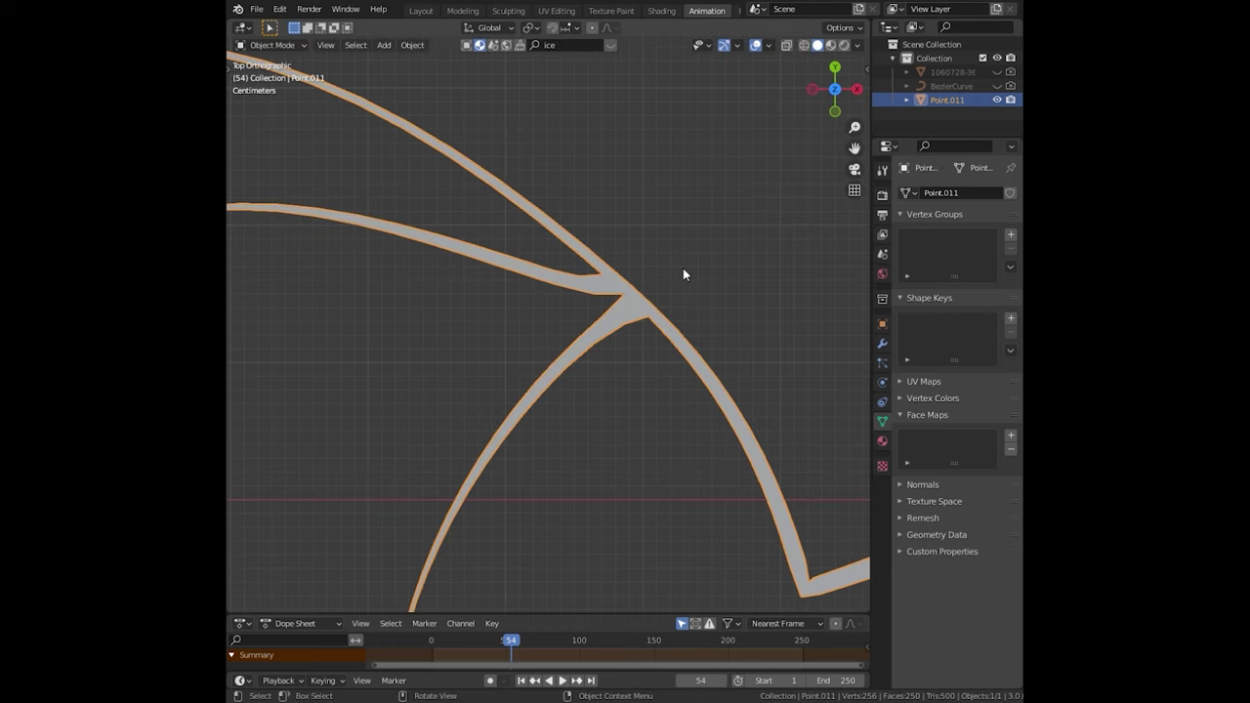
click(881, 343)
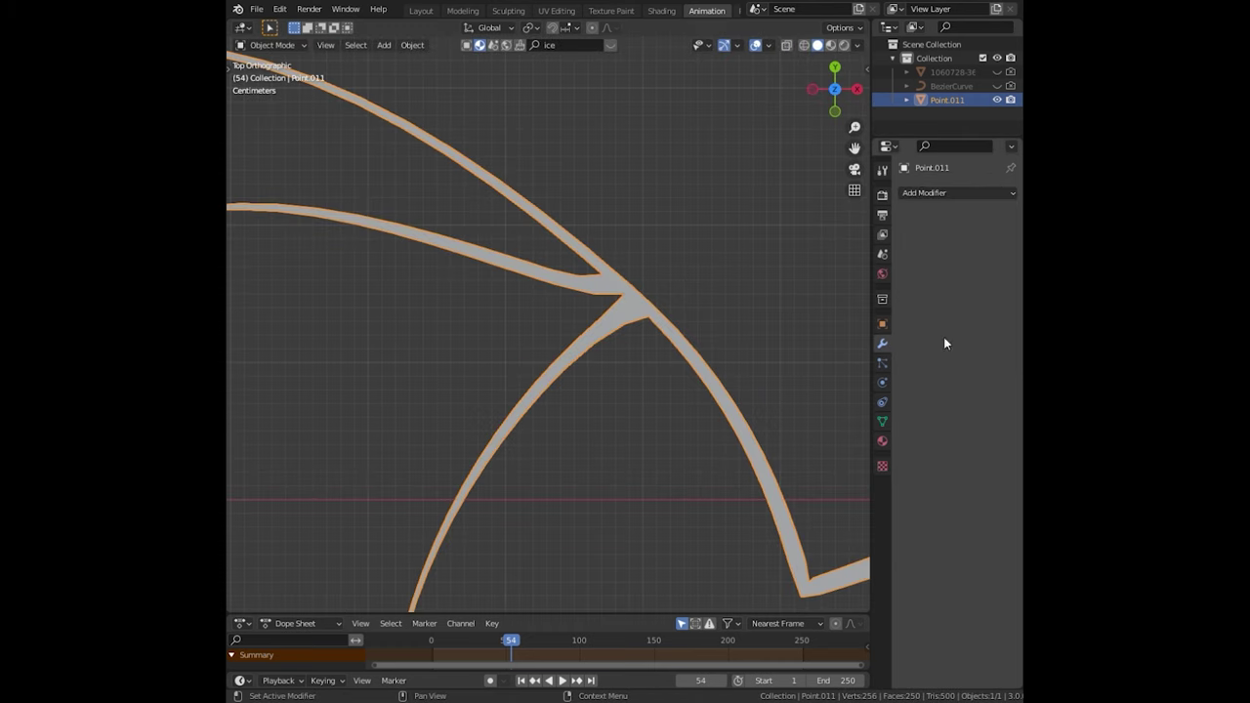
click(939, 193)
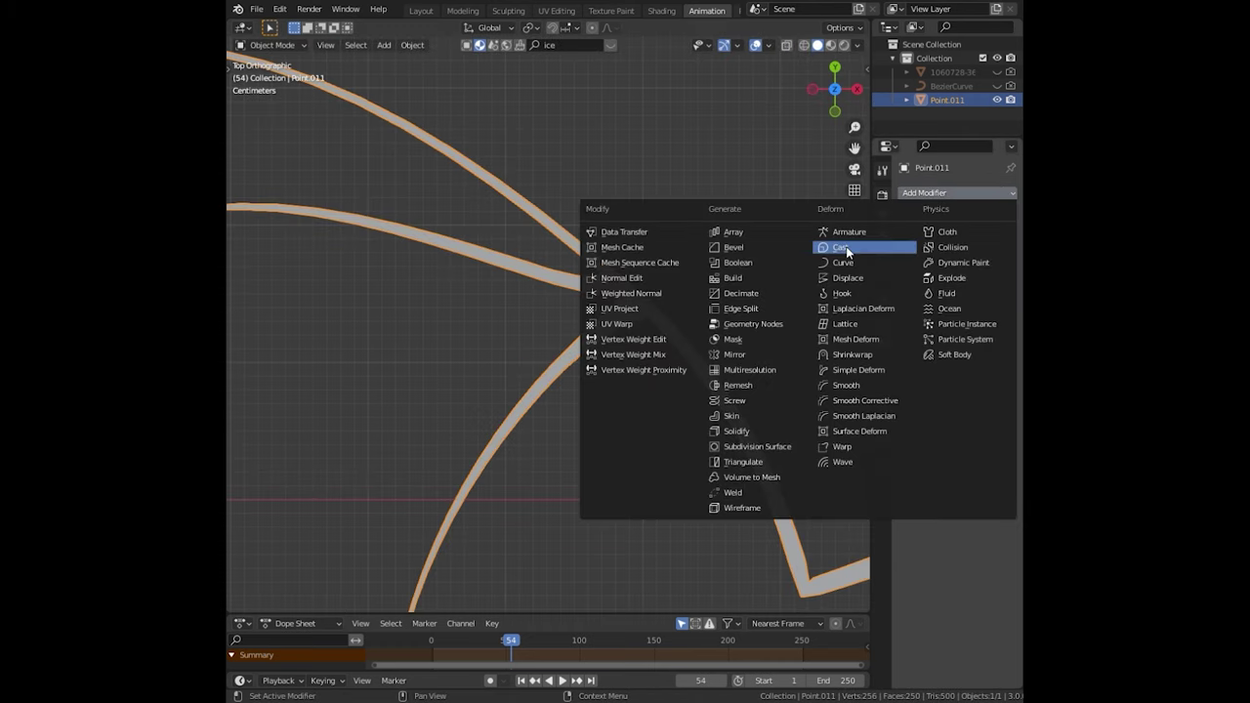
click(765, 447)
click(996, 254)
- Unhide the wing reference image and view it in Material Preview beside the bones
key(Tab)
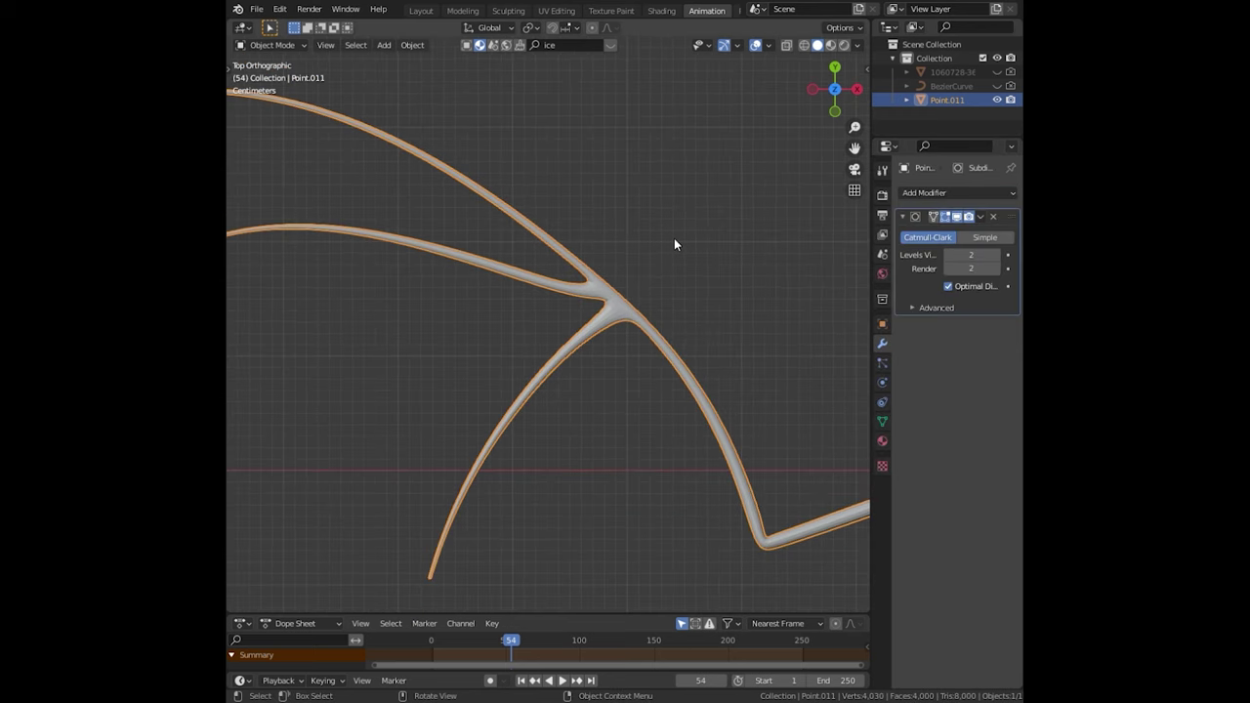
key(Tab)
scroll(674, 246, down, 3)
scroll(681, 250, up, 2)
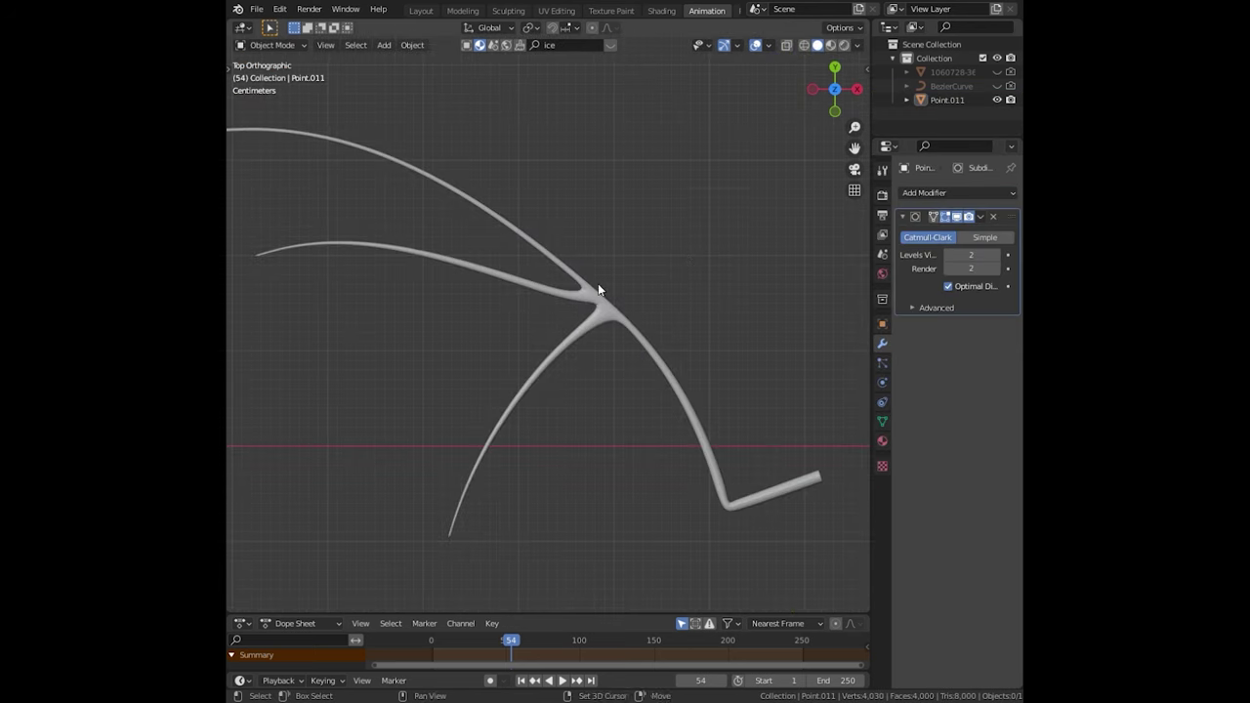
shift+middle_drag(598, 289, 725, 298)
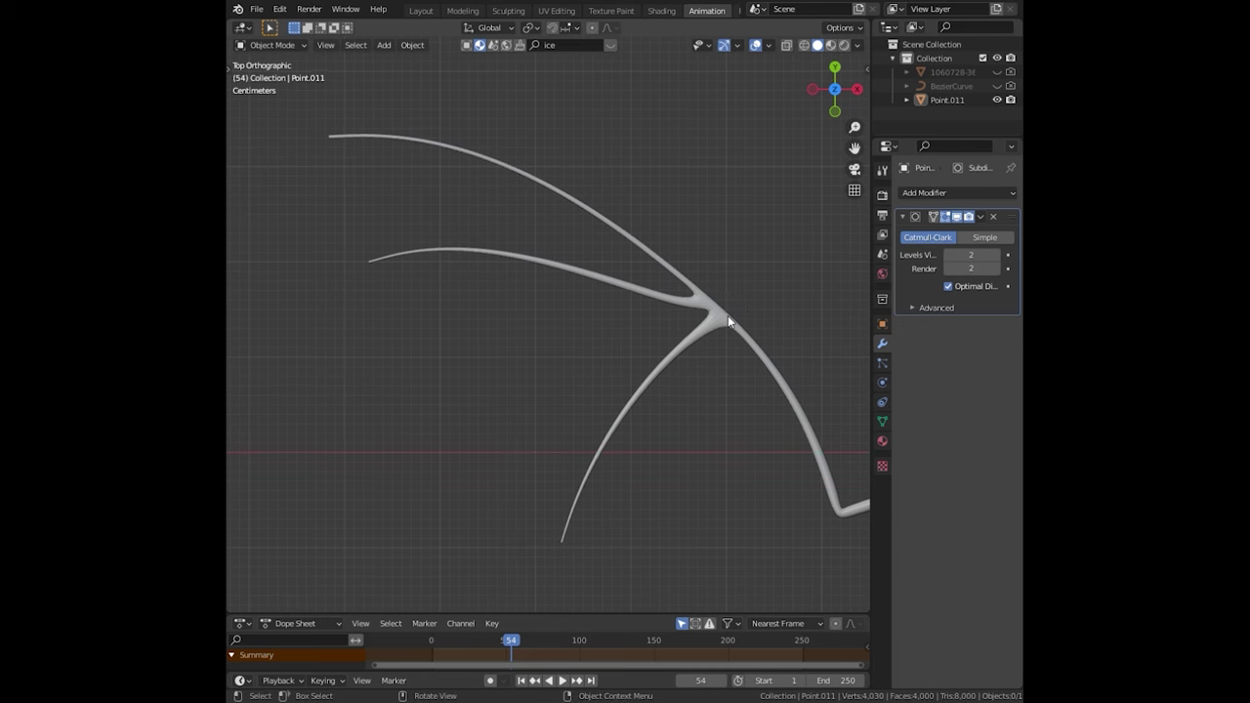
click(997, 71)
click(832, 46)
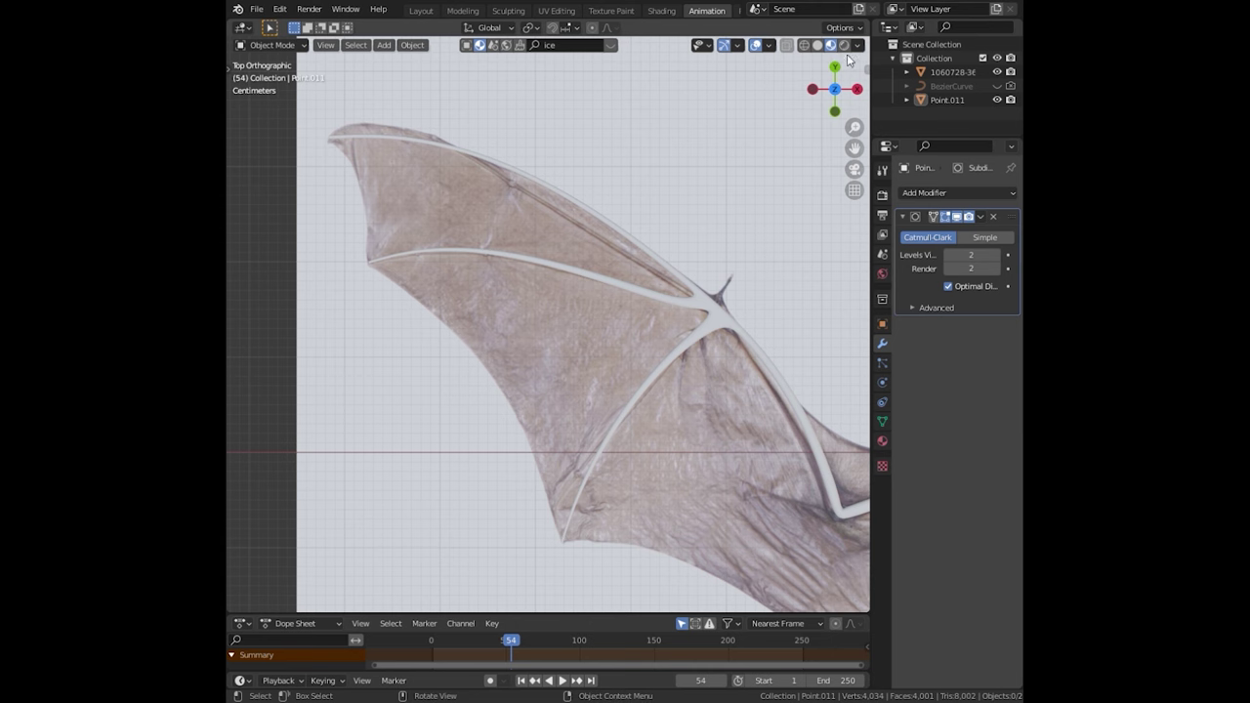
- Return to Solid shading, hide the reference image, and bring up the Add menu
click(803, 46)
click(817, 46)
click(708, 134)
key(h)
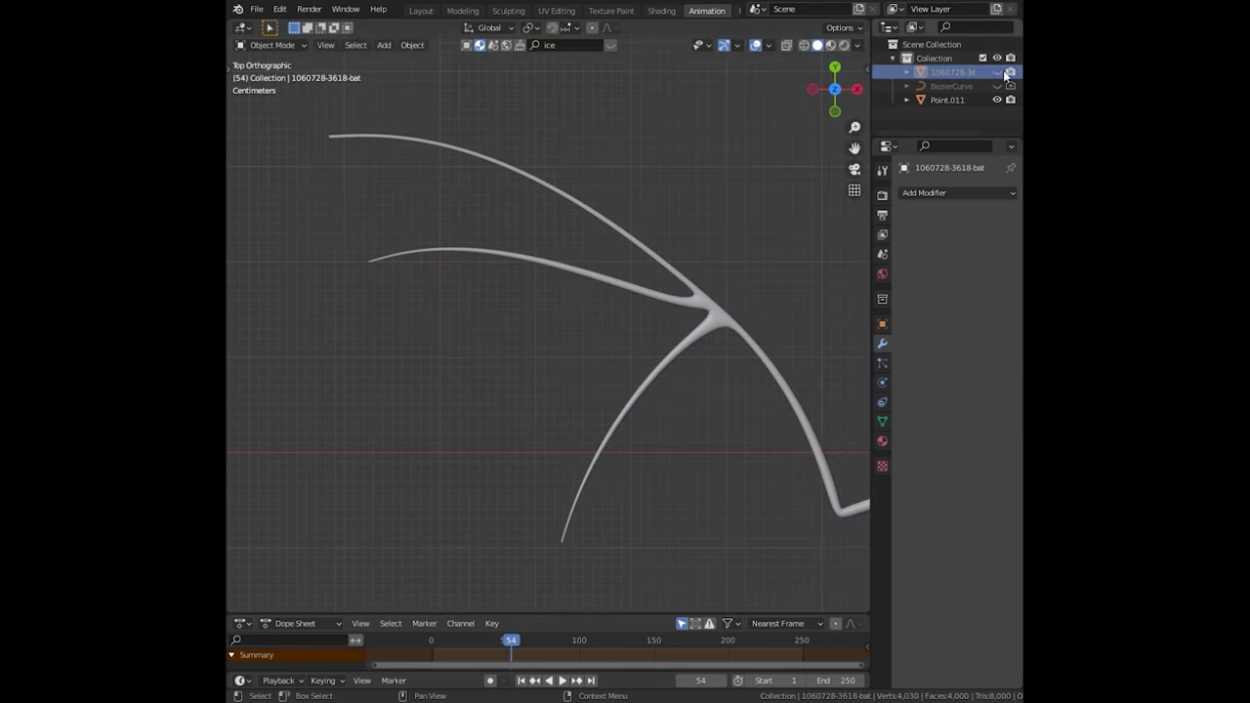
key(shift+a)
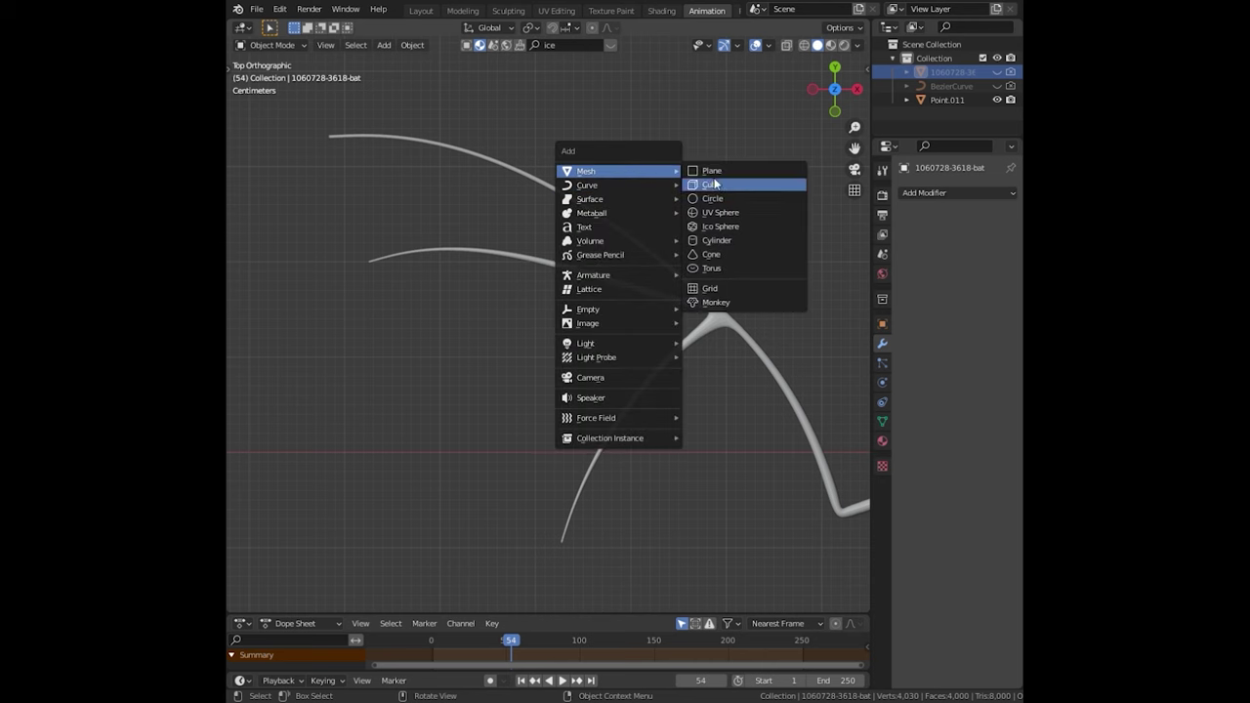
- Add a Plane mesh and resize it
click(717, 175)
key(s)
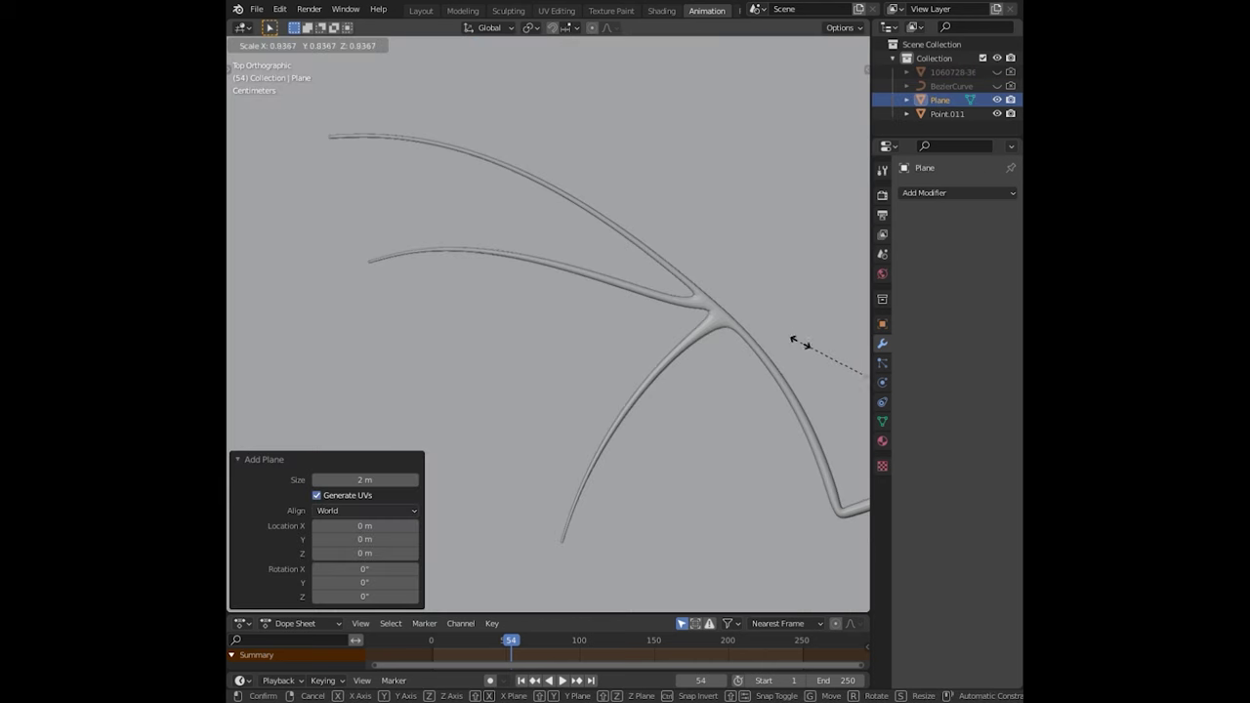
click(793, 339)
scroll(609, 240, down, 3)
scroll(608, 241, down, 2)
- Enlarge the wing bone curve by a factor of 2.226
click(580, 321)
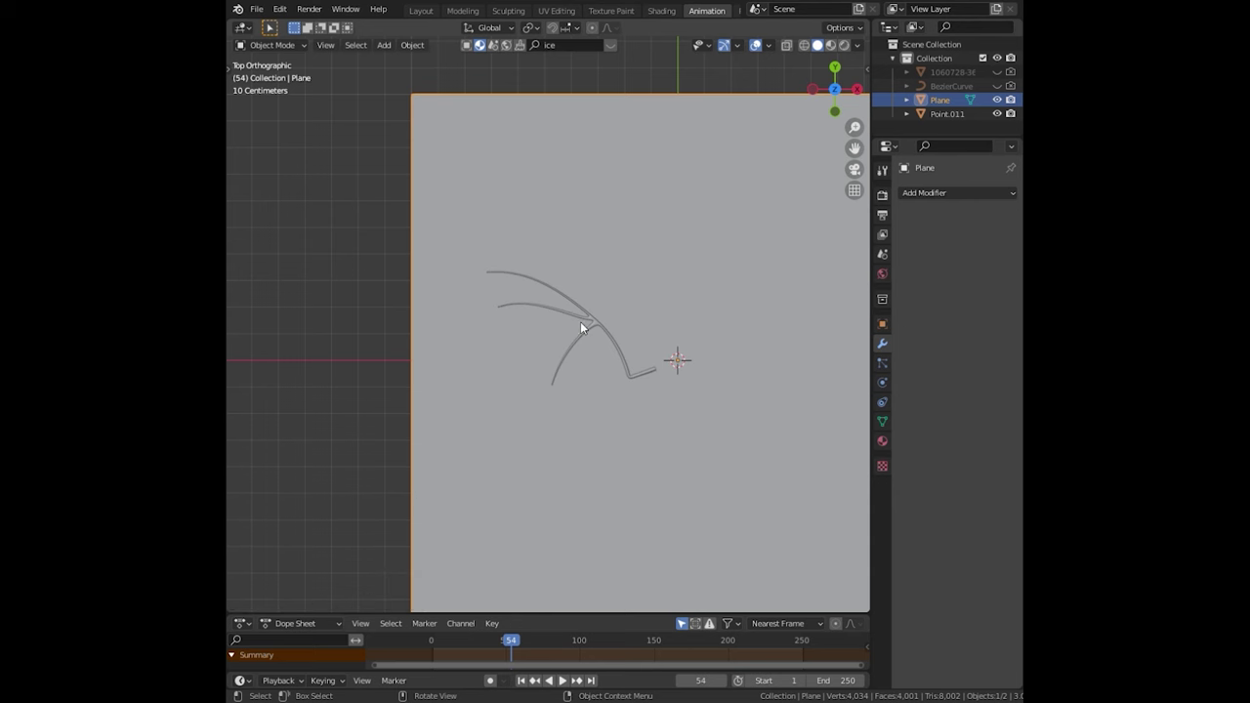
click(580, 321)
key(s)
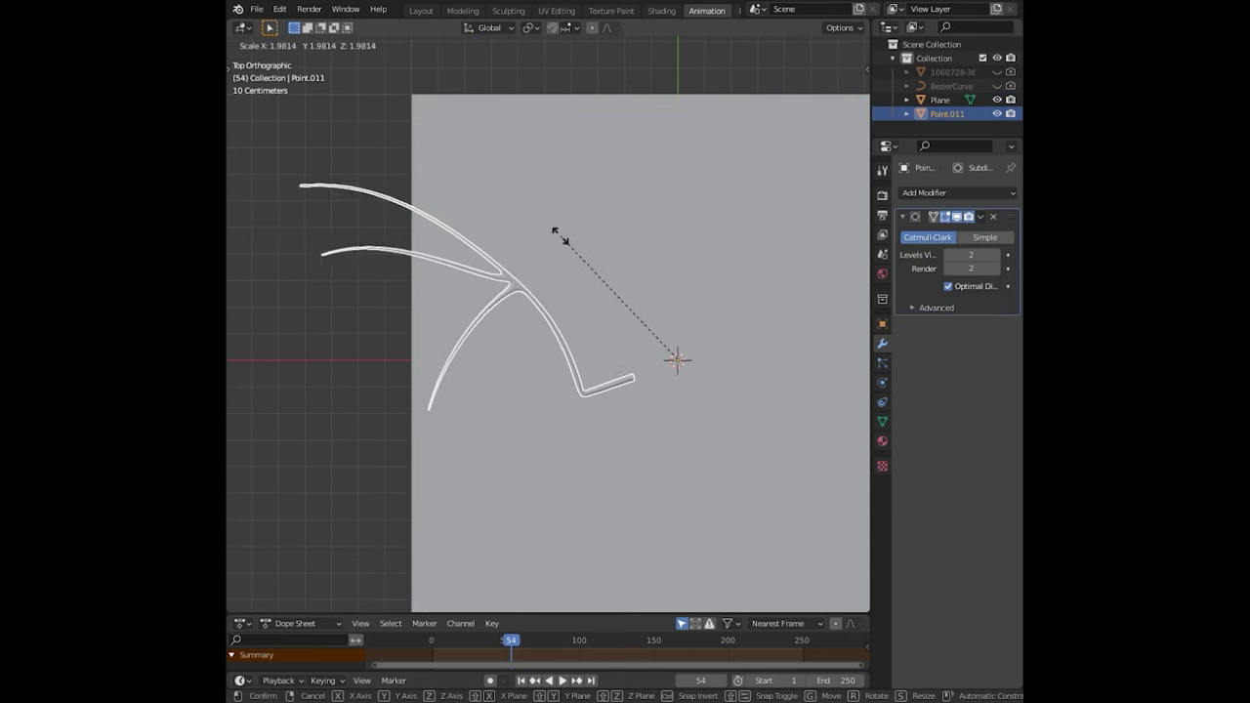
click(551, 220)
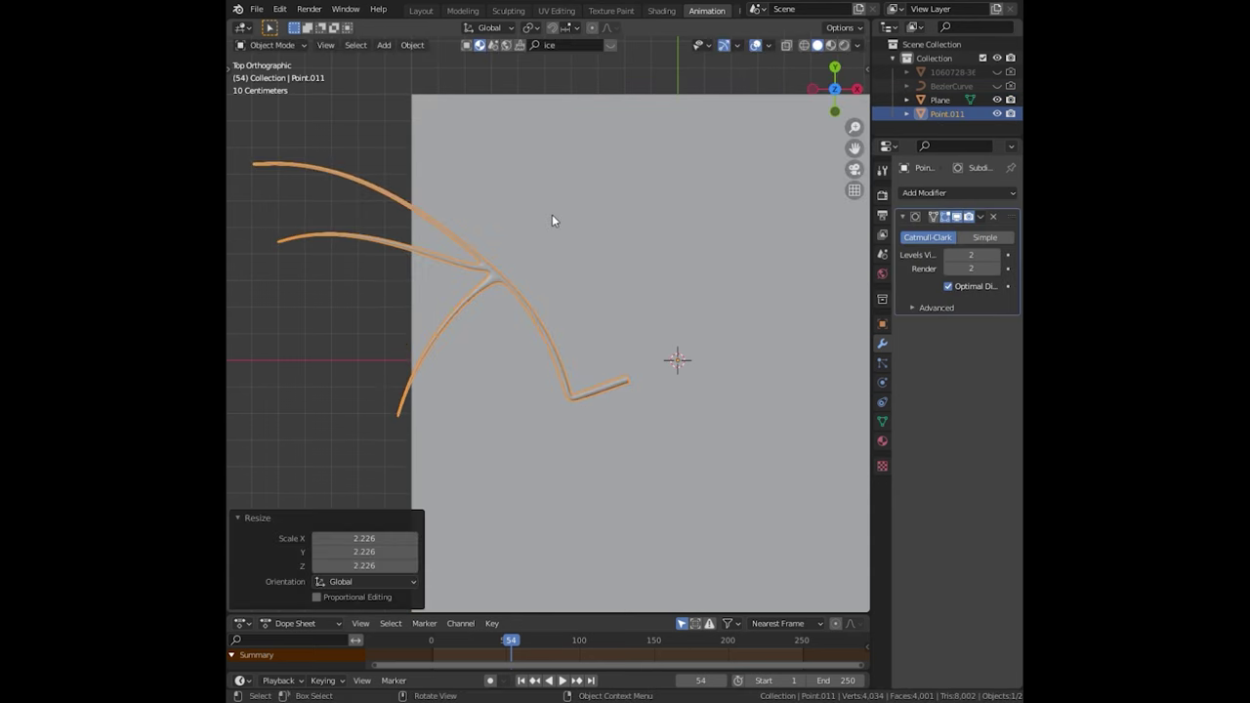
shift+middle_drag(547, 274, 642, 296)
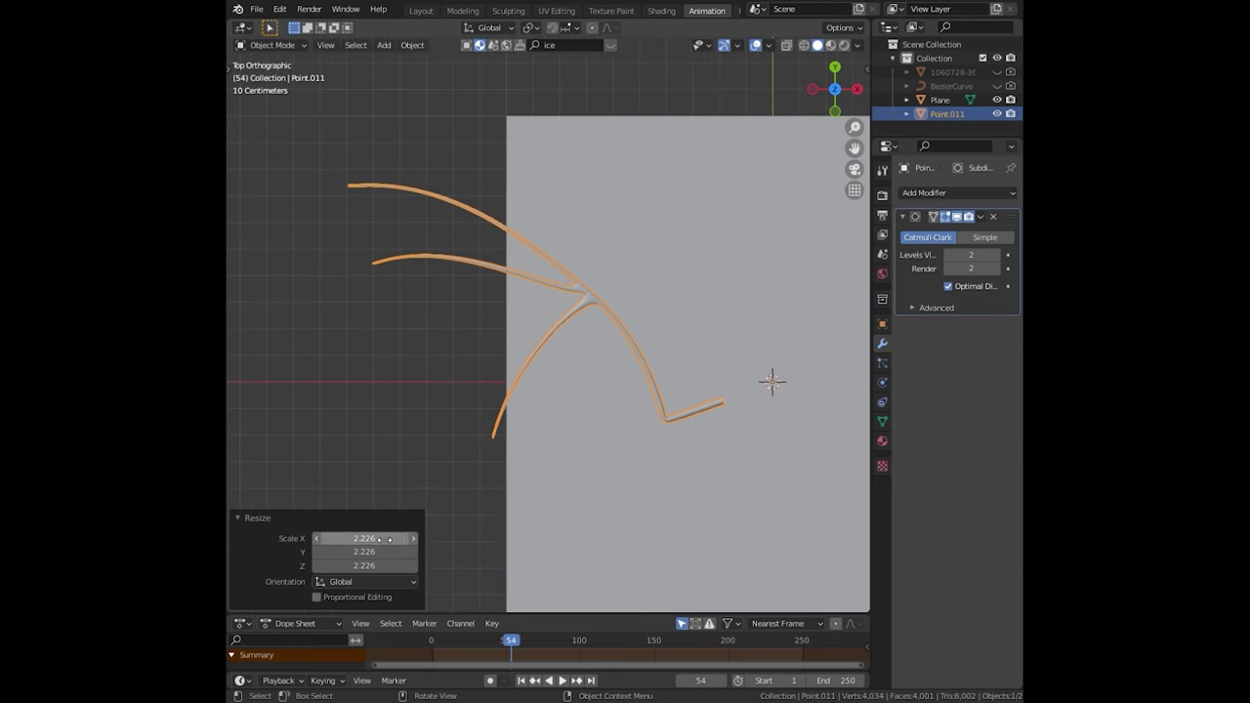
- Move the plane up and to the left, then enlarge the wing curve further
click(613, 253)
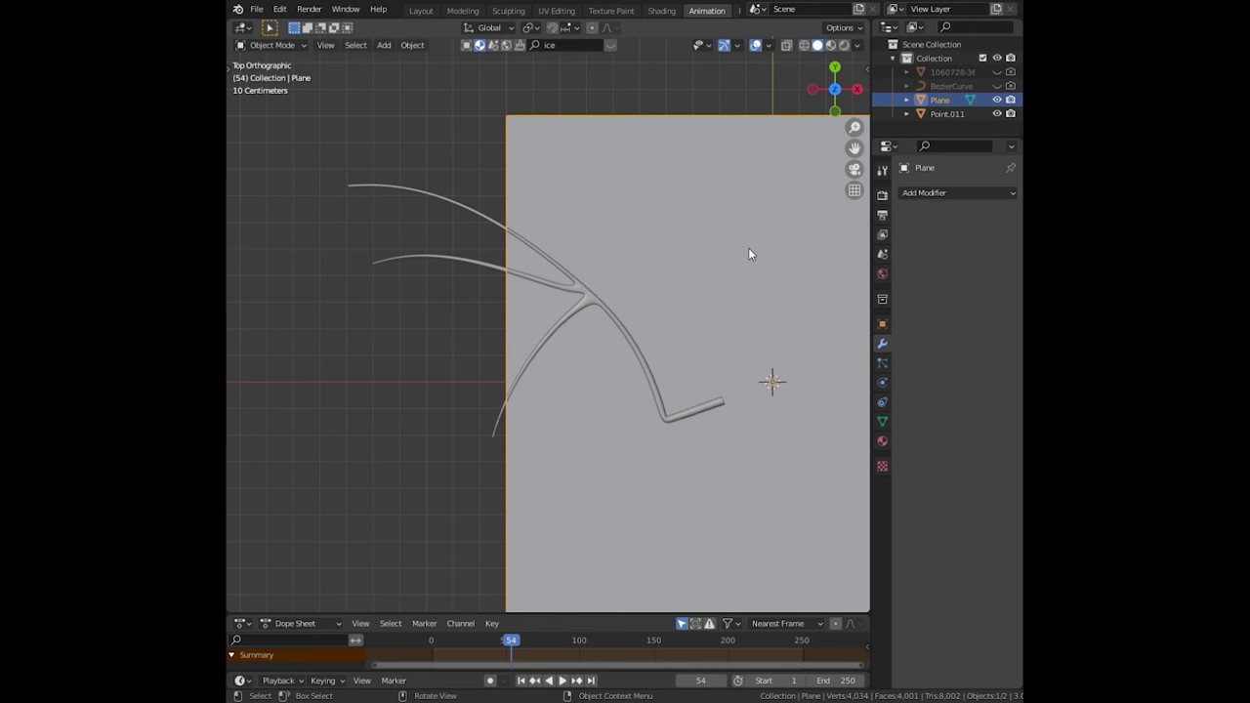
key(g)
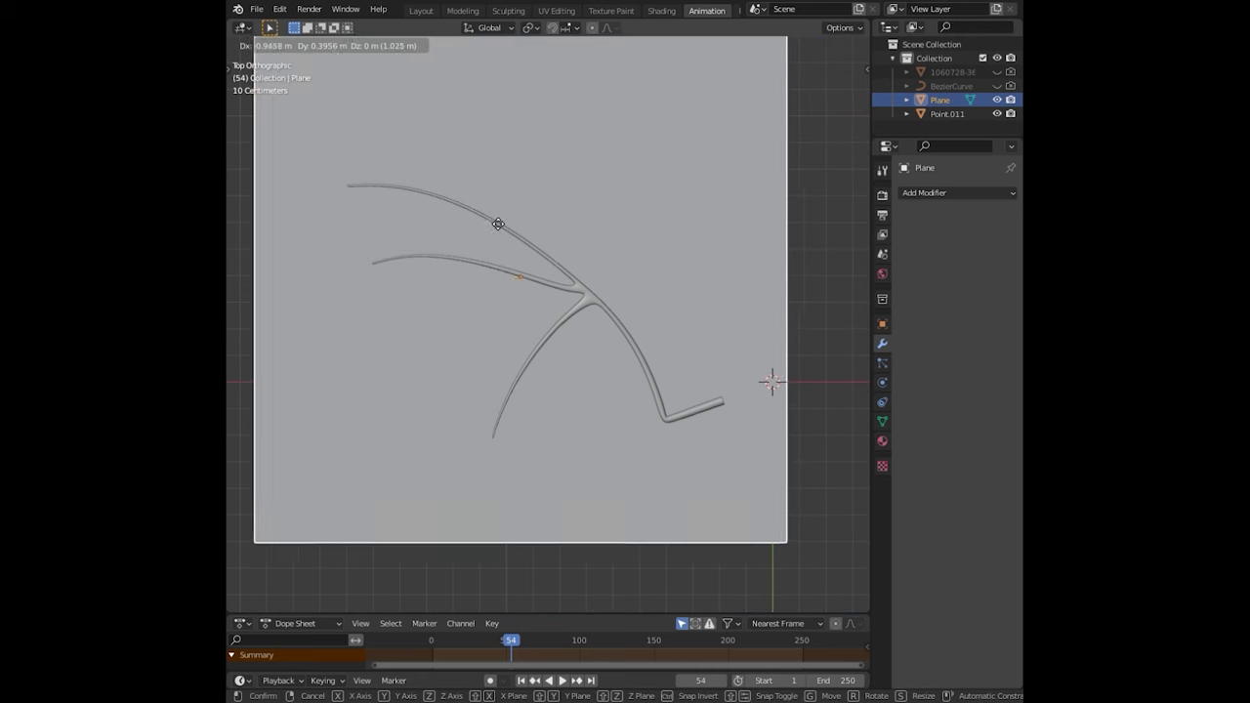
click(496, 218)
click(587, 308)
key(s)
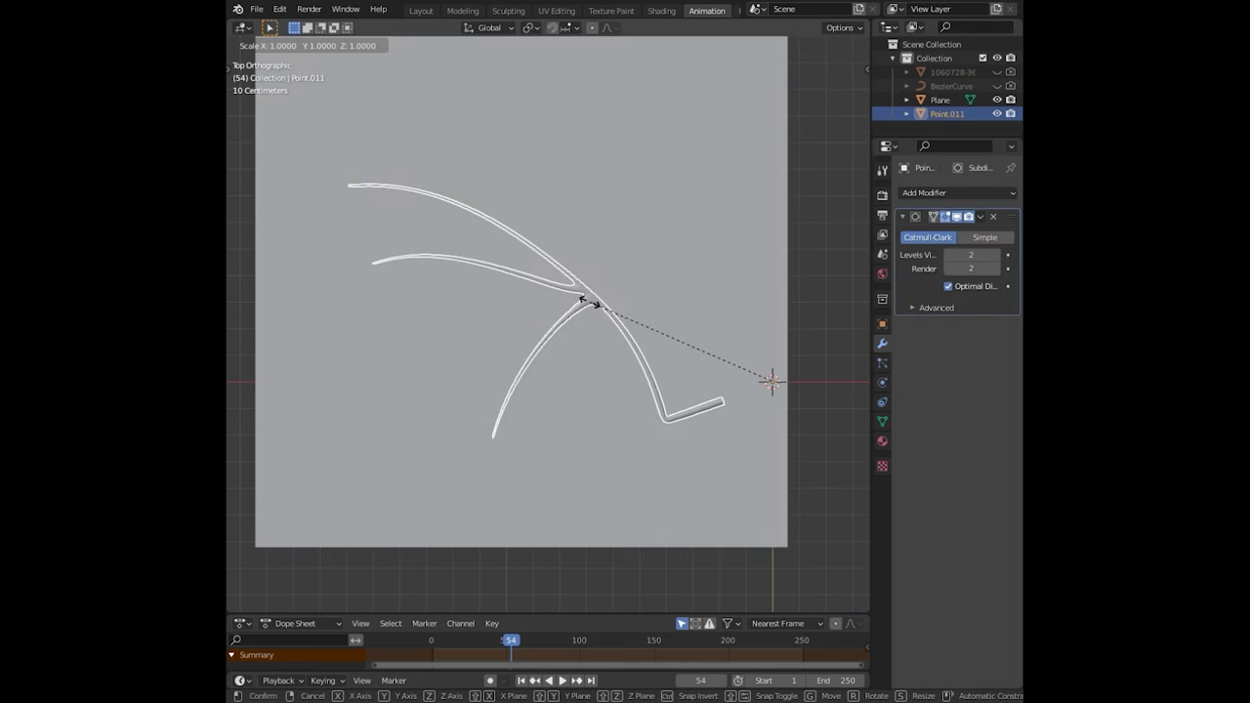
click(530, 264)
- Rotate the plane 18.5°, move it over the upper bones, and scale it to 0.658
click(580, 209)
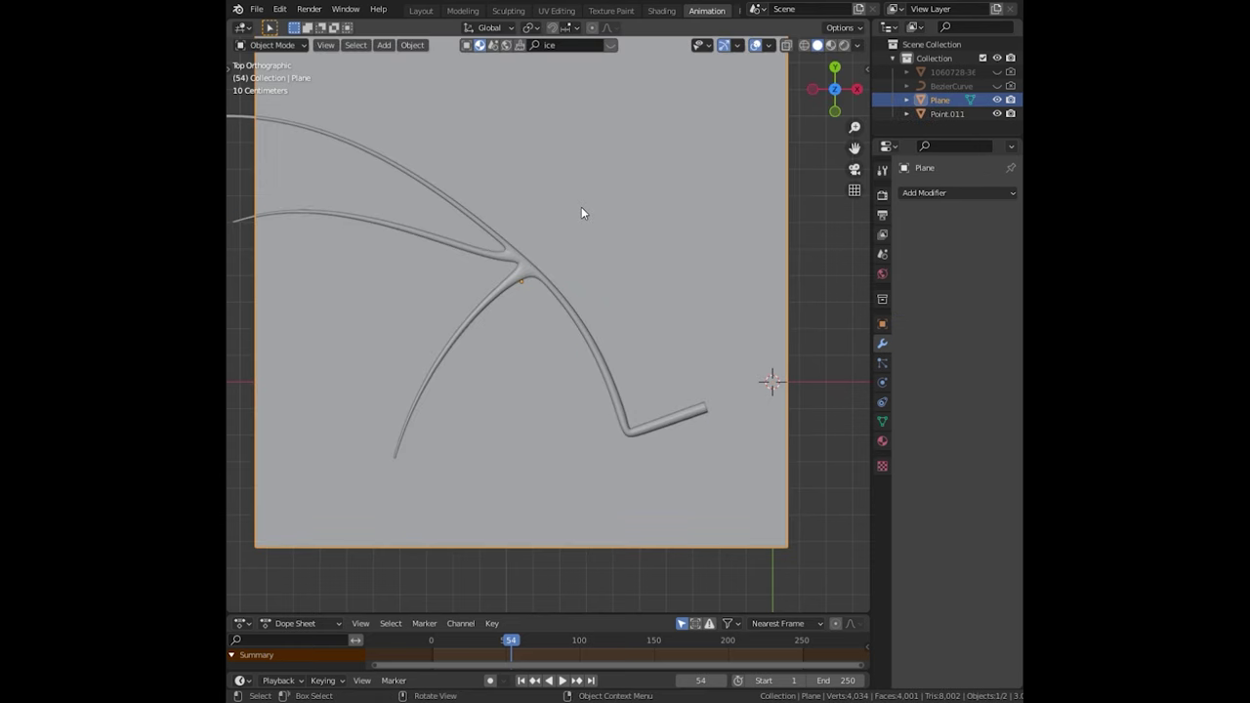
scroll(586, 235, down, 2)
shift+middle_drag(592, 249, 701, 356)
key(r)
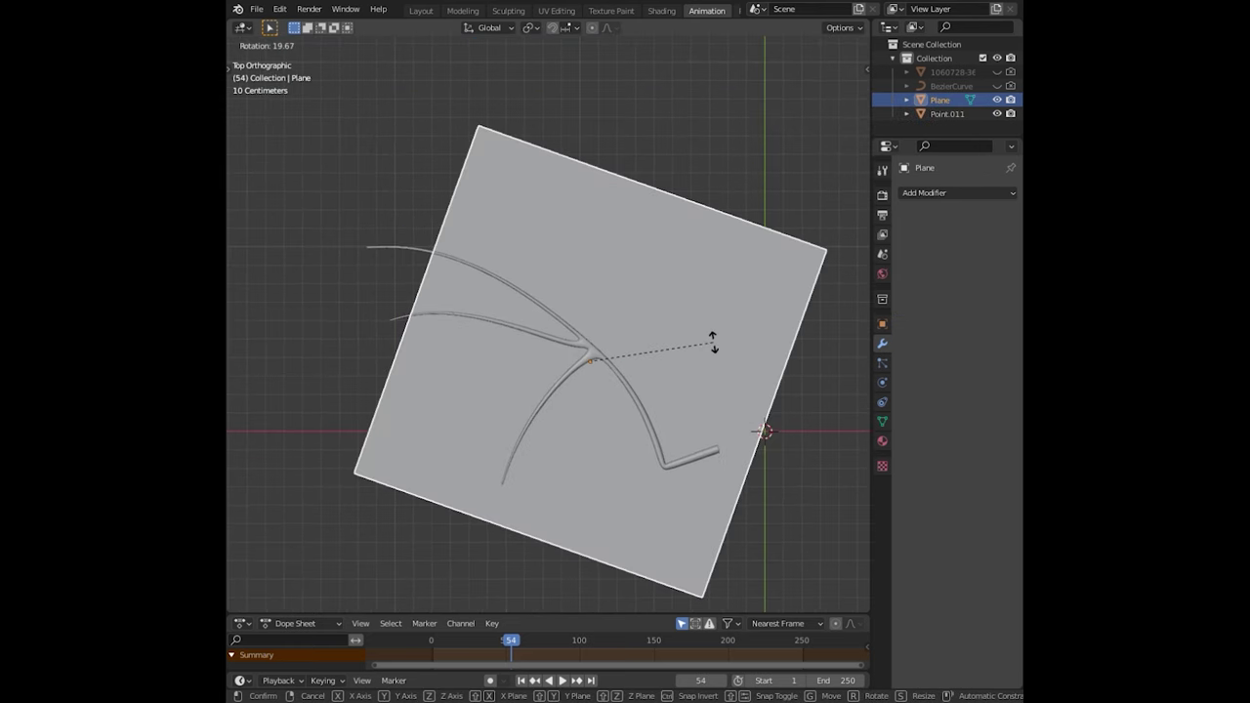
click(711, 354)
key(g)
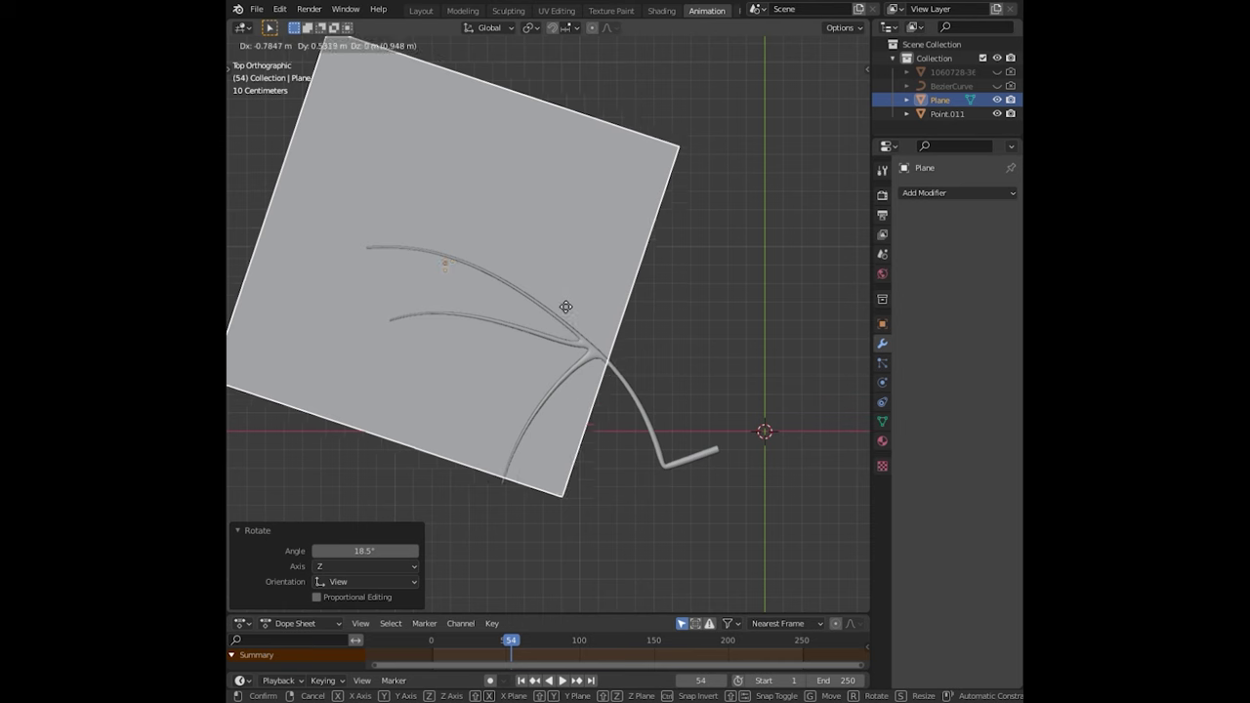
click(564, 322)
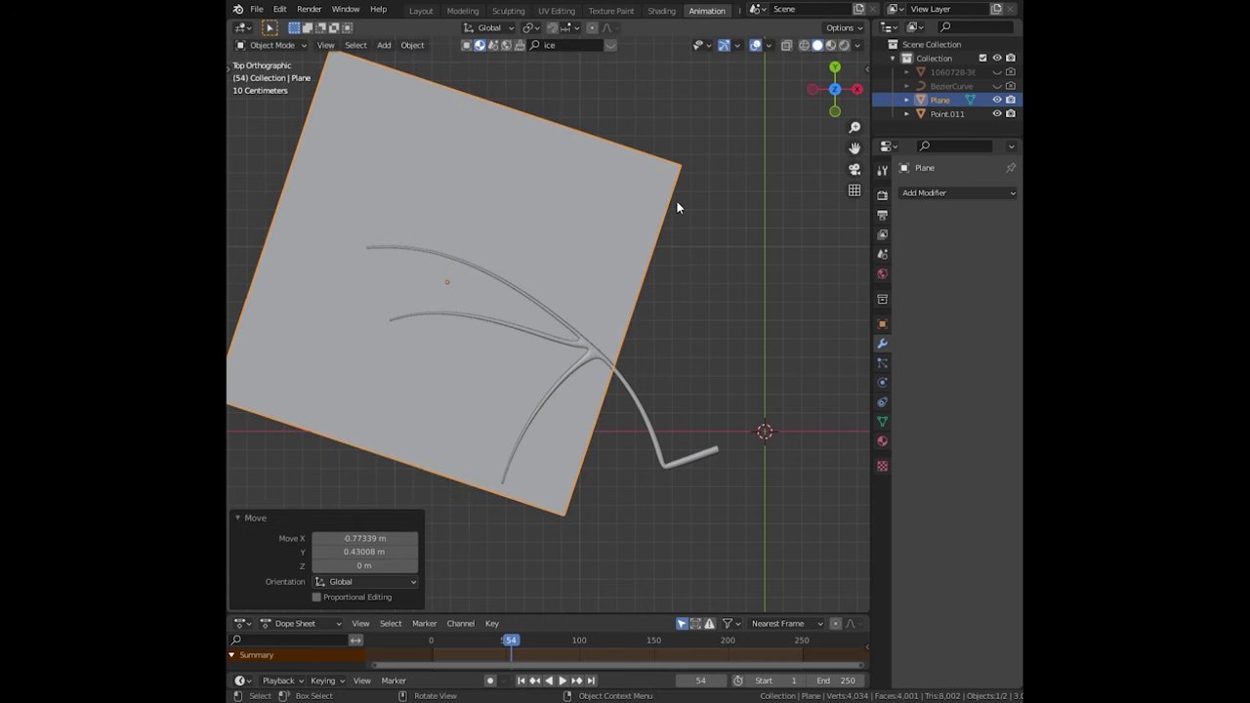
key(s)
click(612, 227)
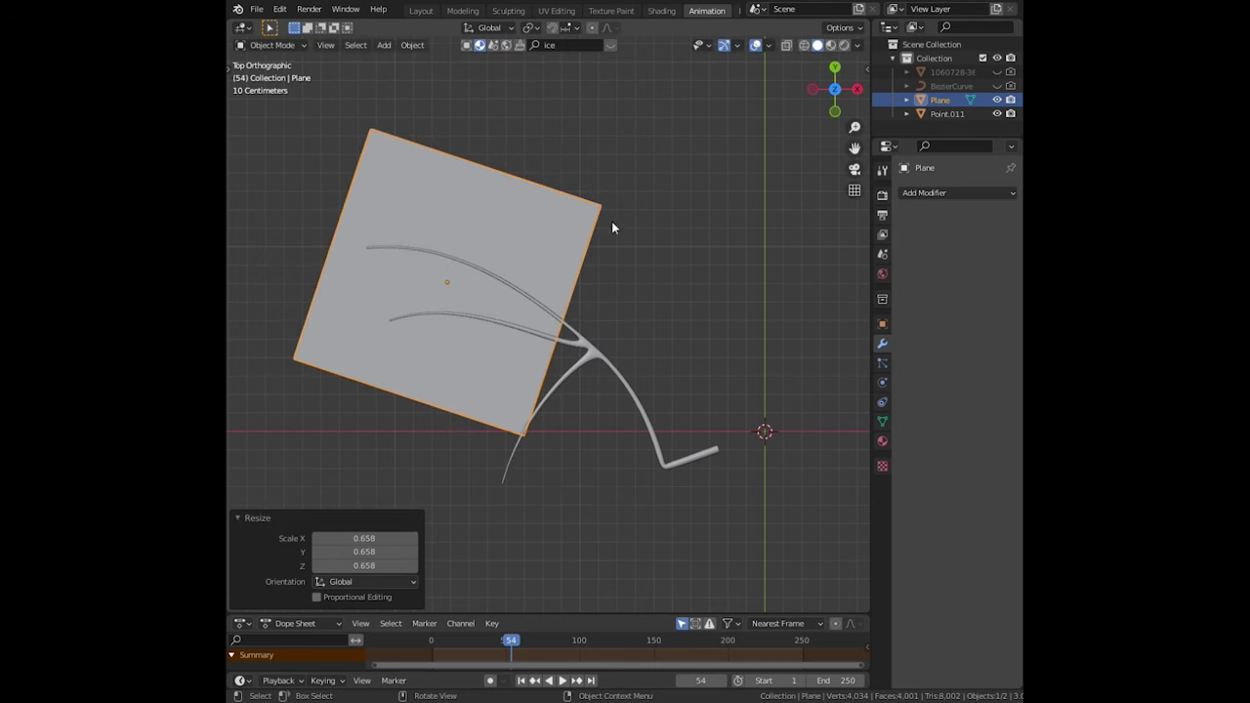
key(Tab)
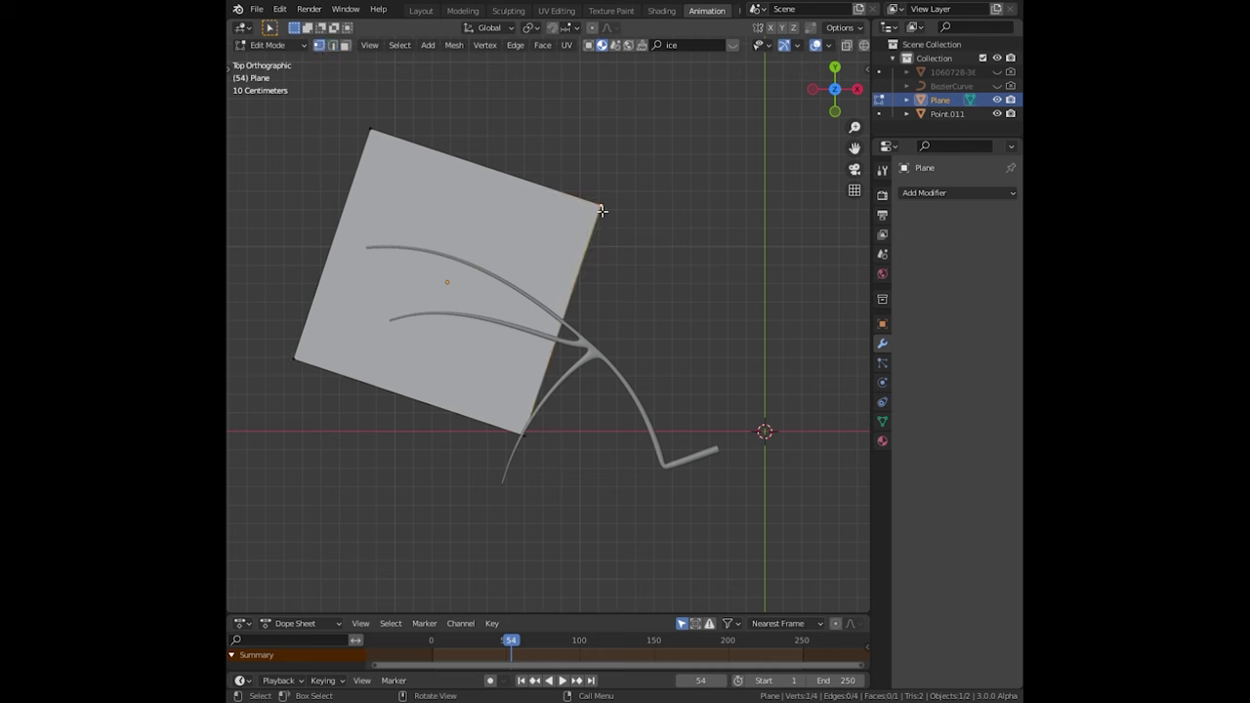
- Move and shrink the plane's right edge so it sits near the wing joint
key(g)
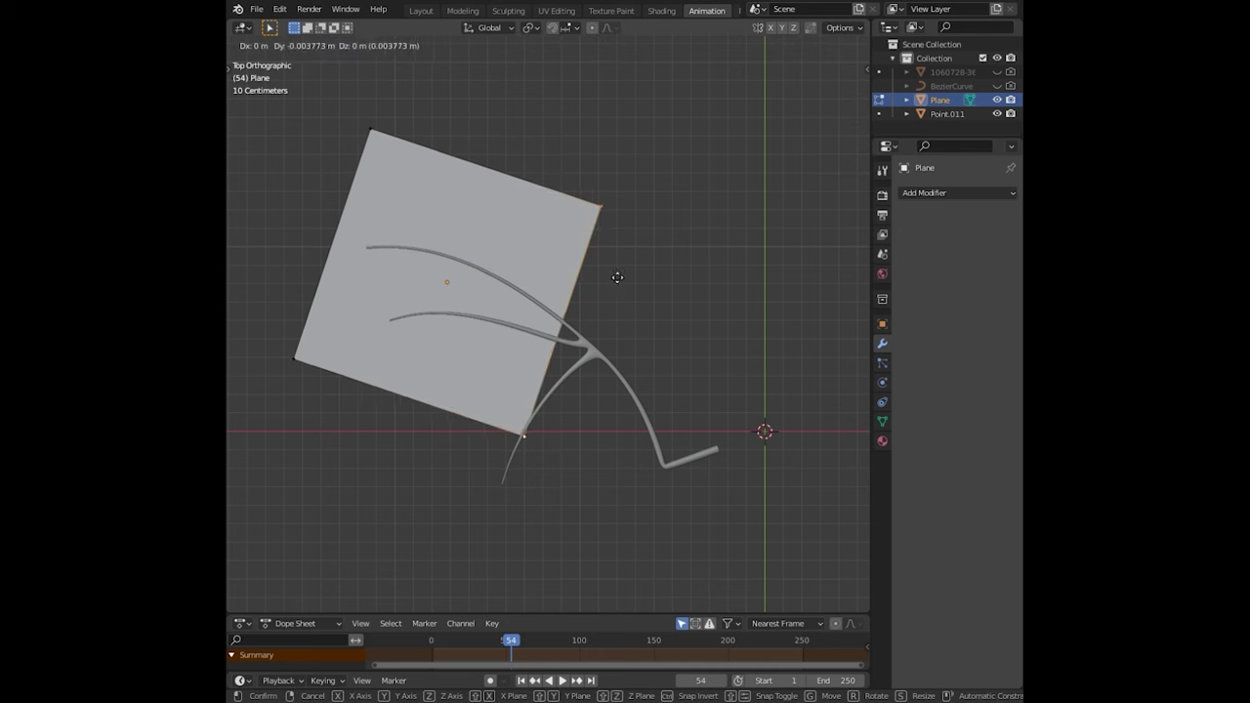
click(645, 280)
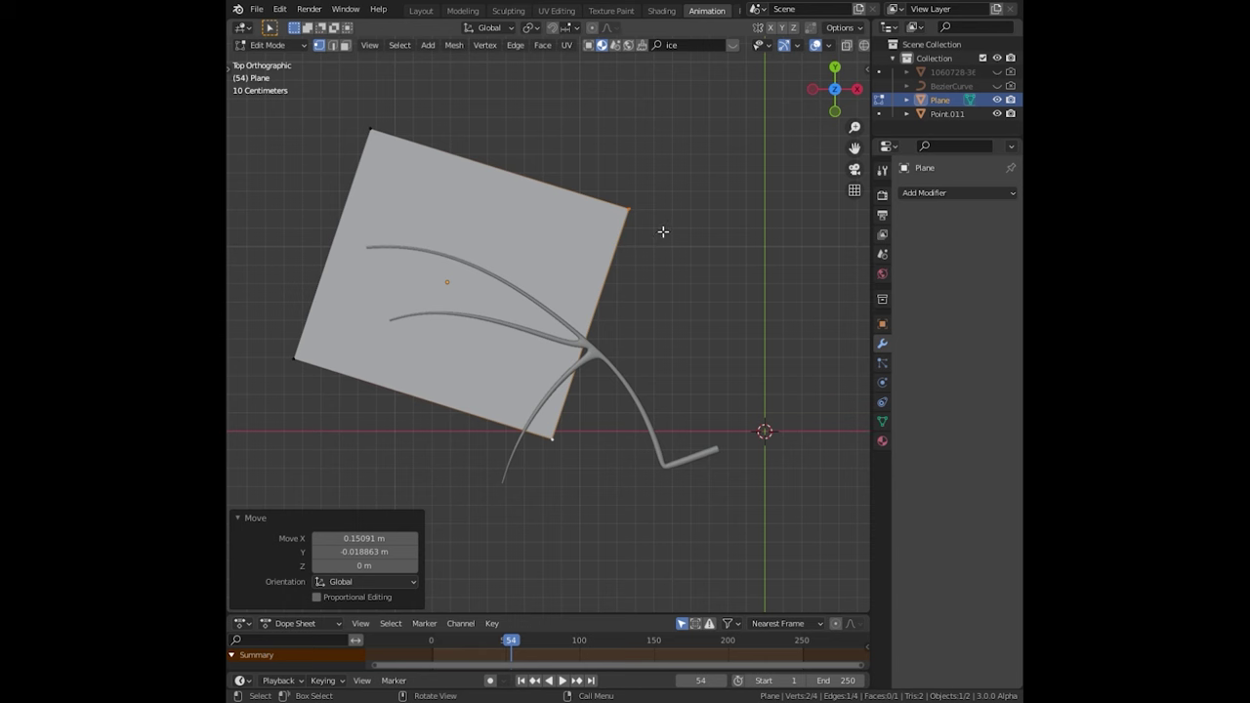
key(s)
click(617, 311)
key(g)
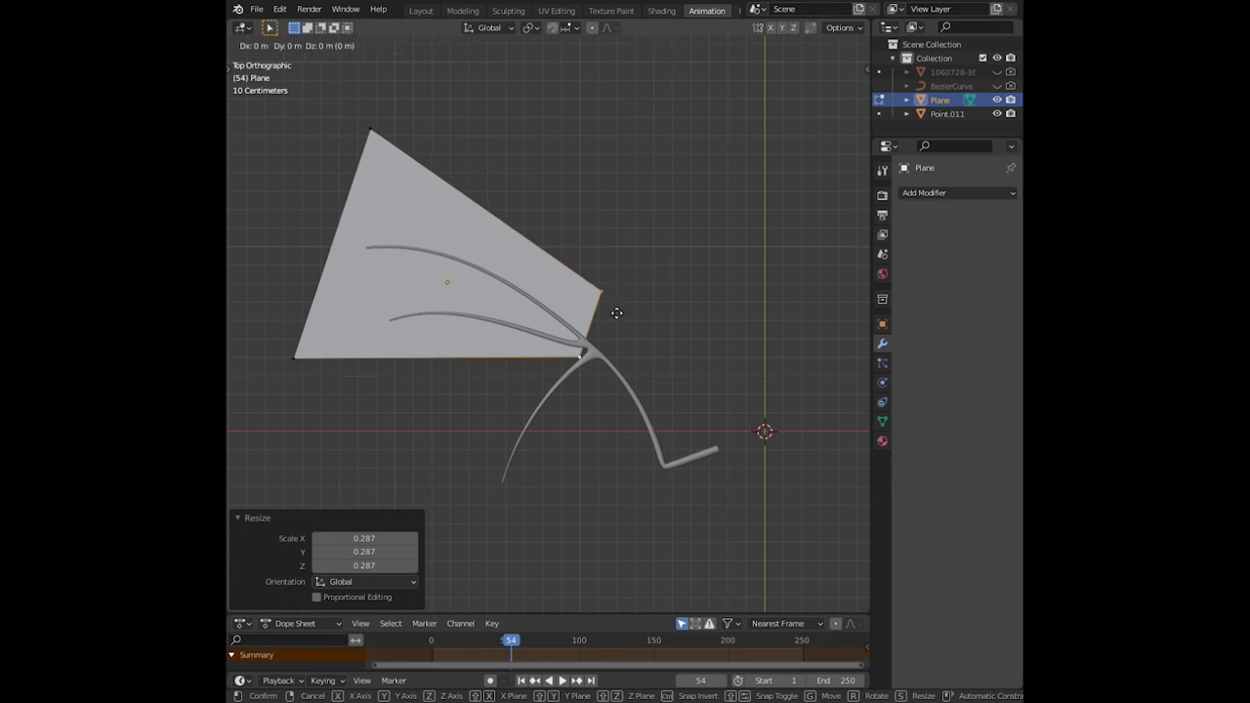
click(612, 333)
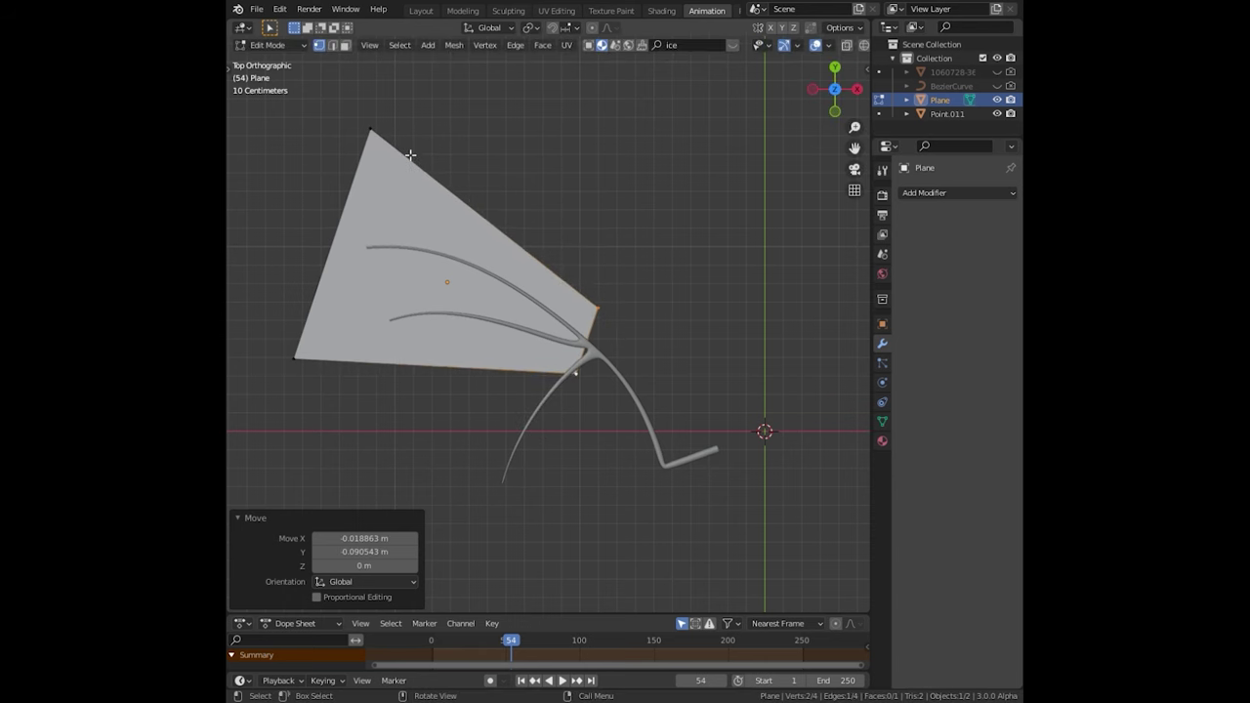
- Drag the left corners onto the top and lower bone tips, then show mesh data properties
click(369, 133)
key(g)
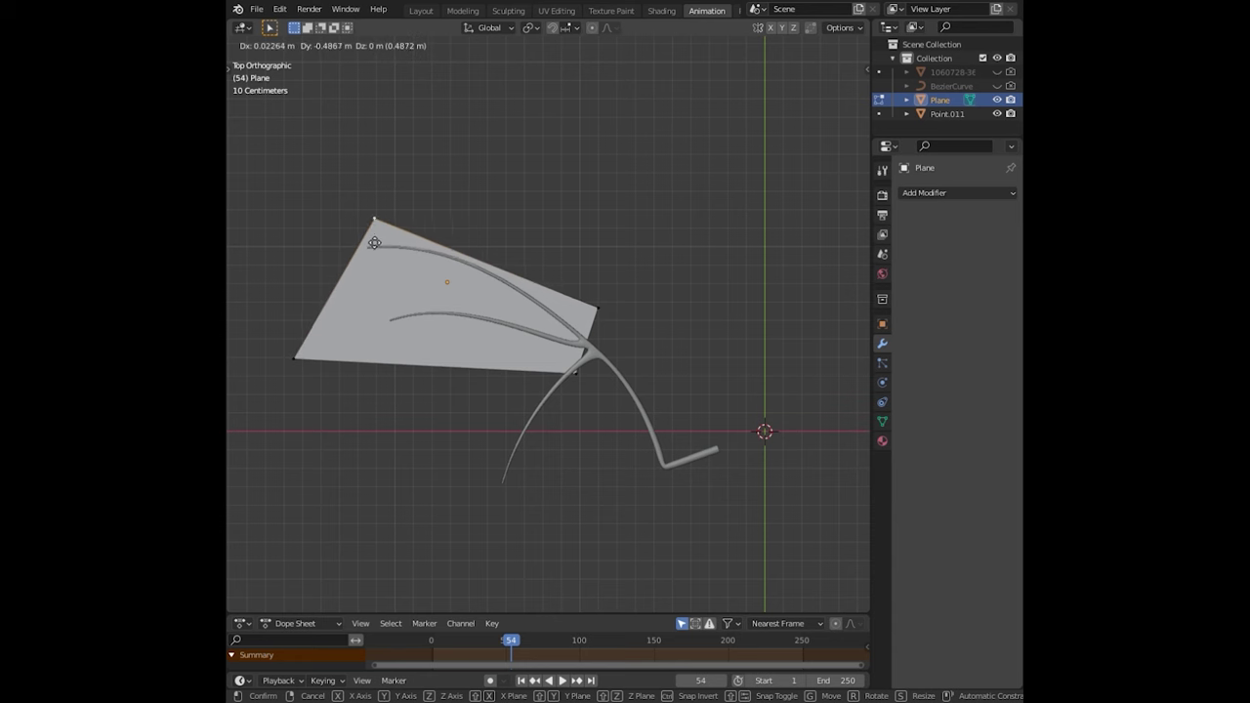
click(372, 241)
click(306, 368)
key(g)
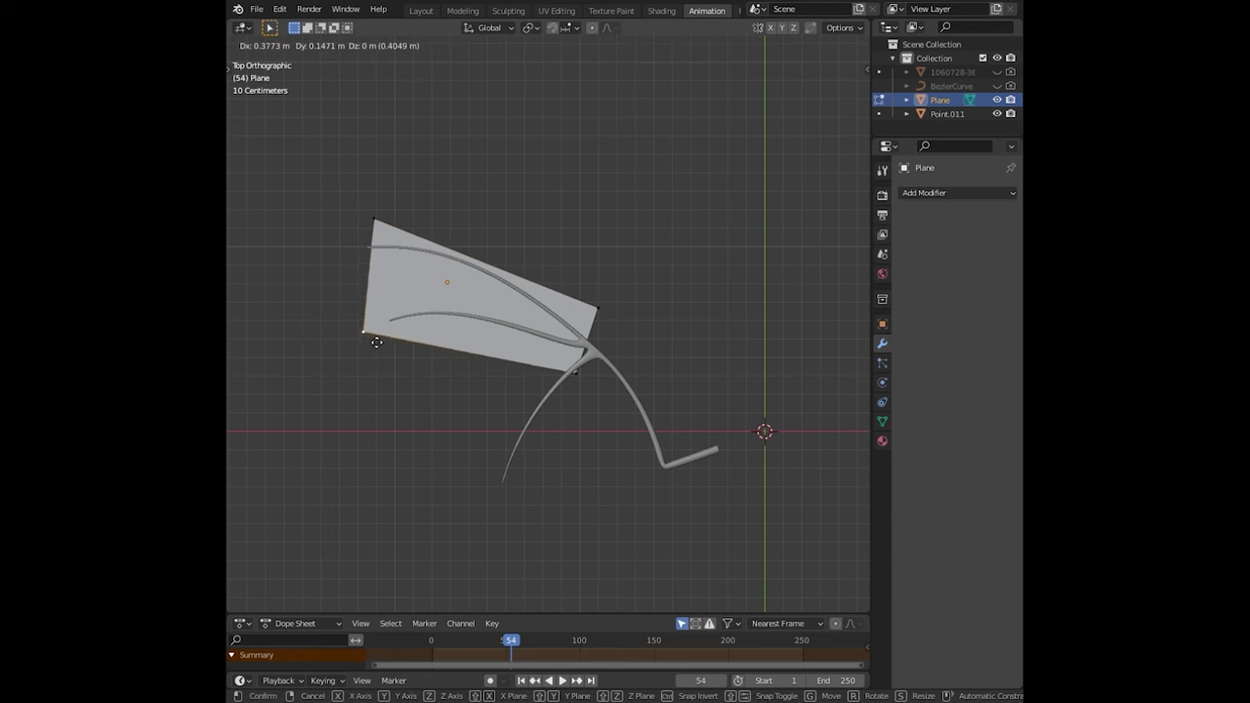
click(373, 332)
click(374, 224)
key(g)
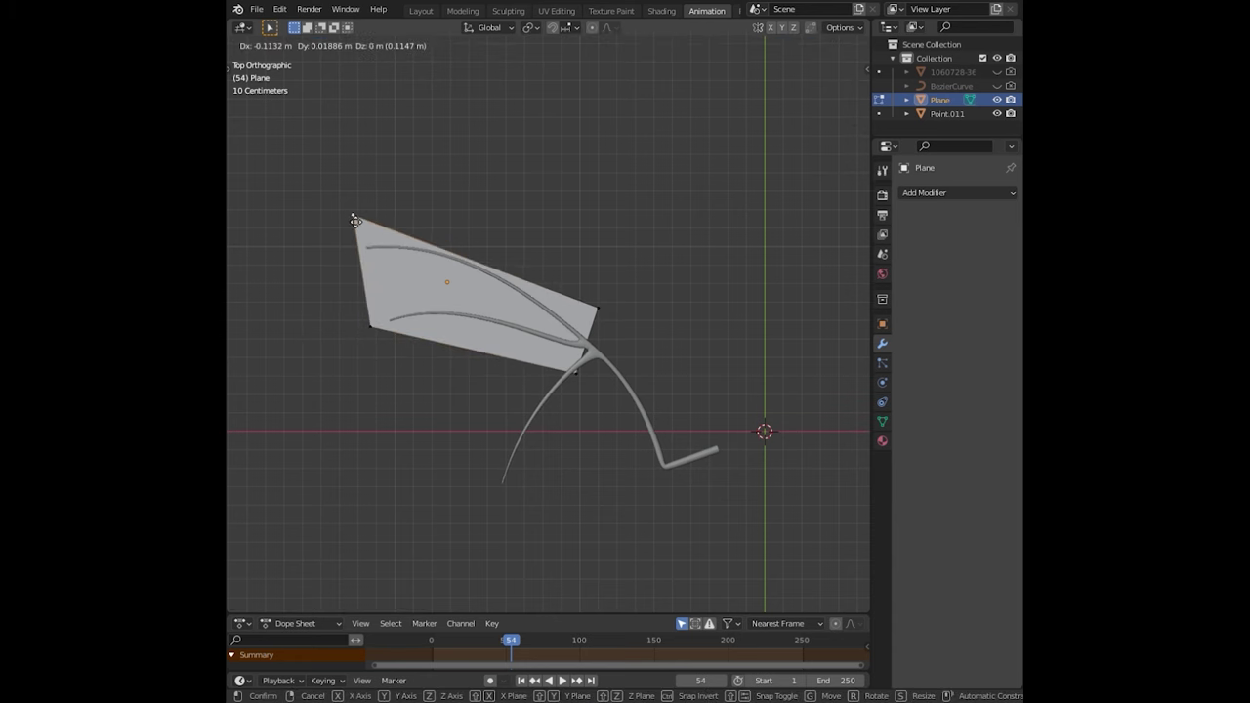
click(354, 218)
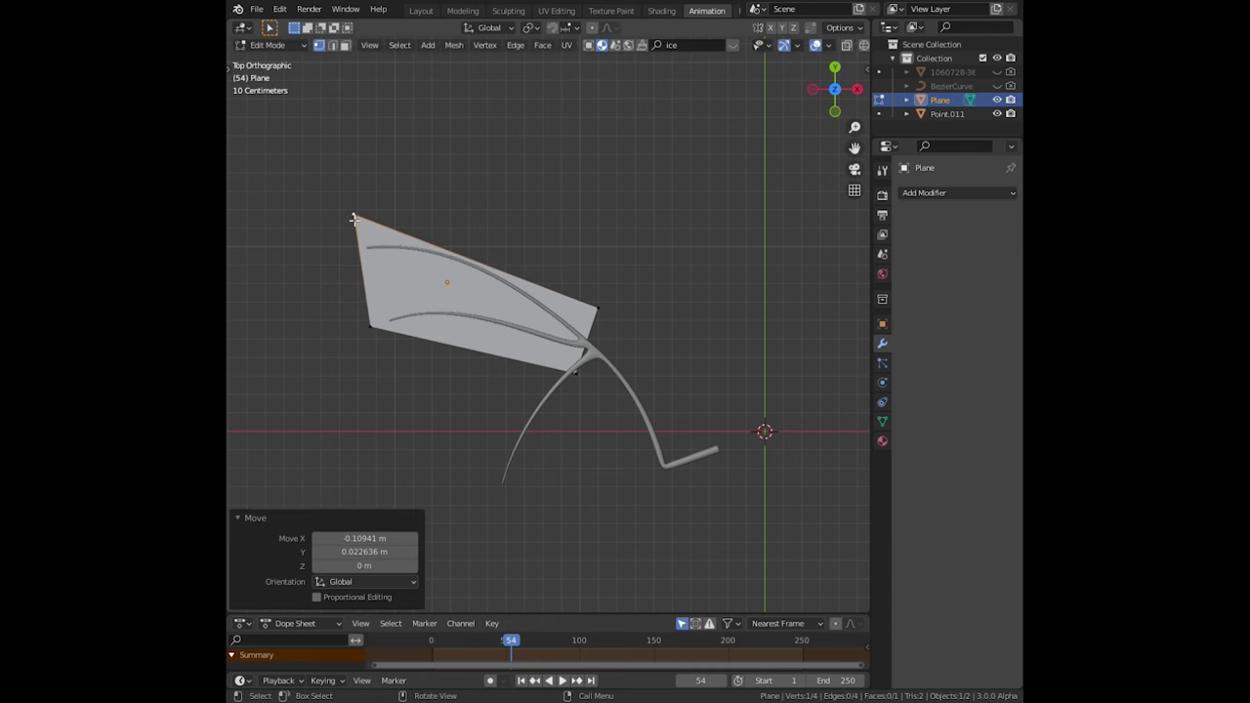
click(380, 341)
key(g)
click(387, 346)
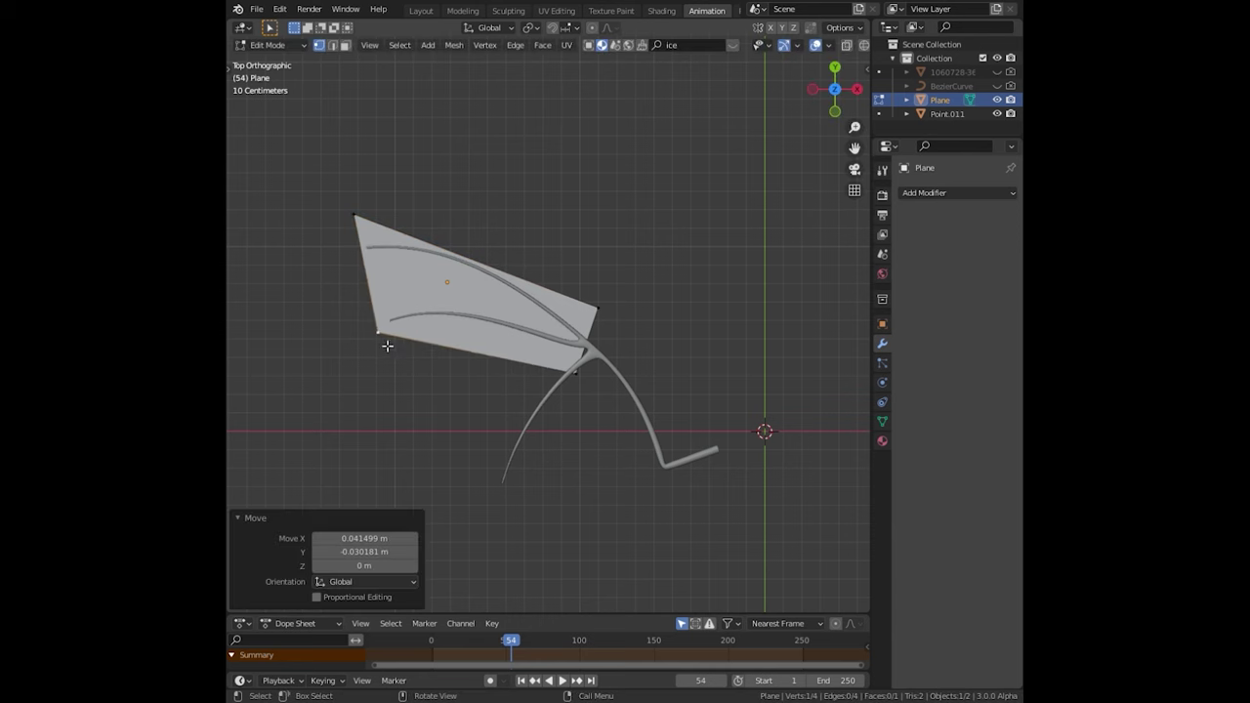
shift+click(577, 372)
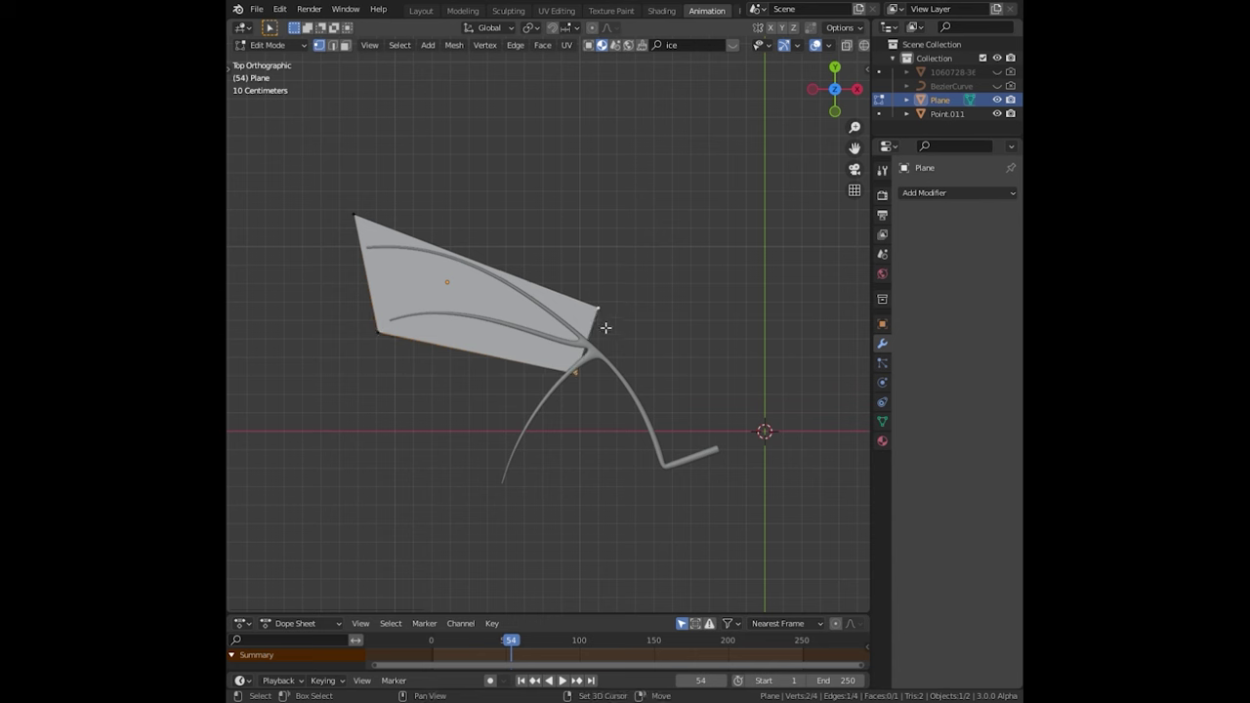
click(882, 420)
- Add Basis and Key 1 shape keys, scaling Key 1's edge inward toward the wing joint
key(Tab)
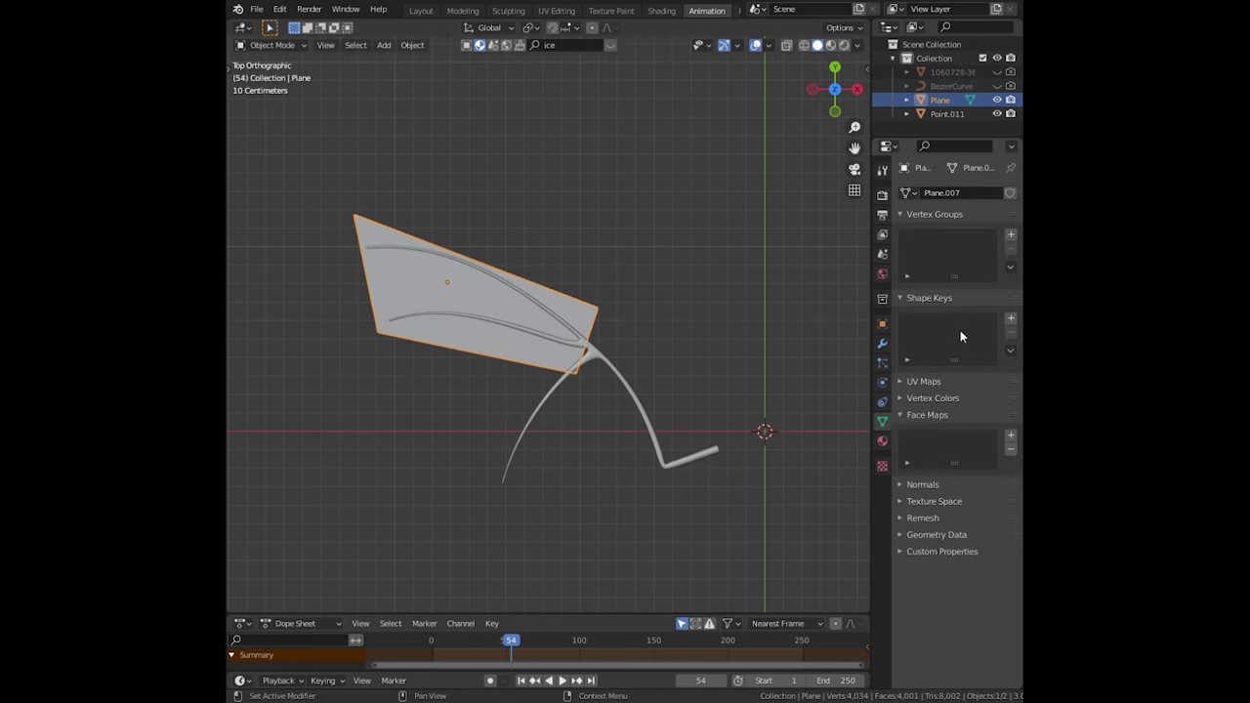
click(1009, 320)
click(1009, 320)
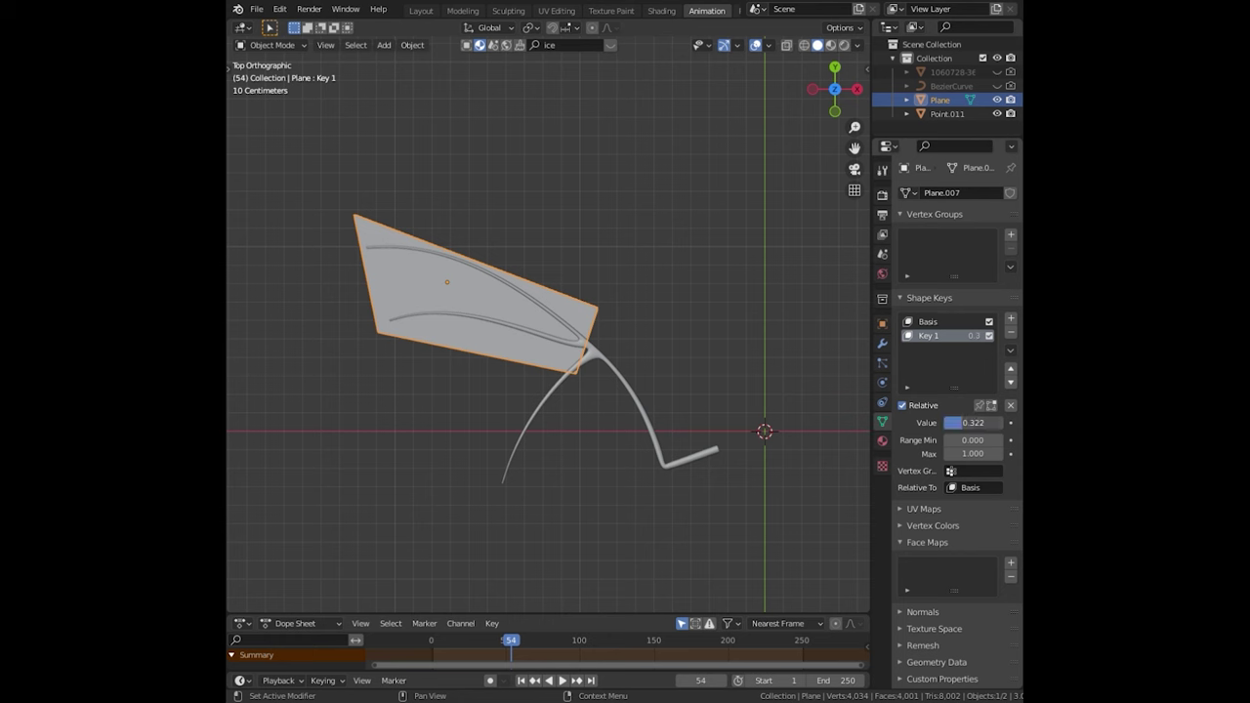
key(Tab)
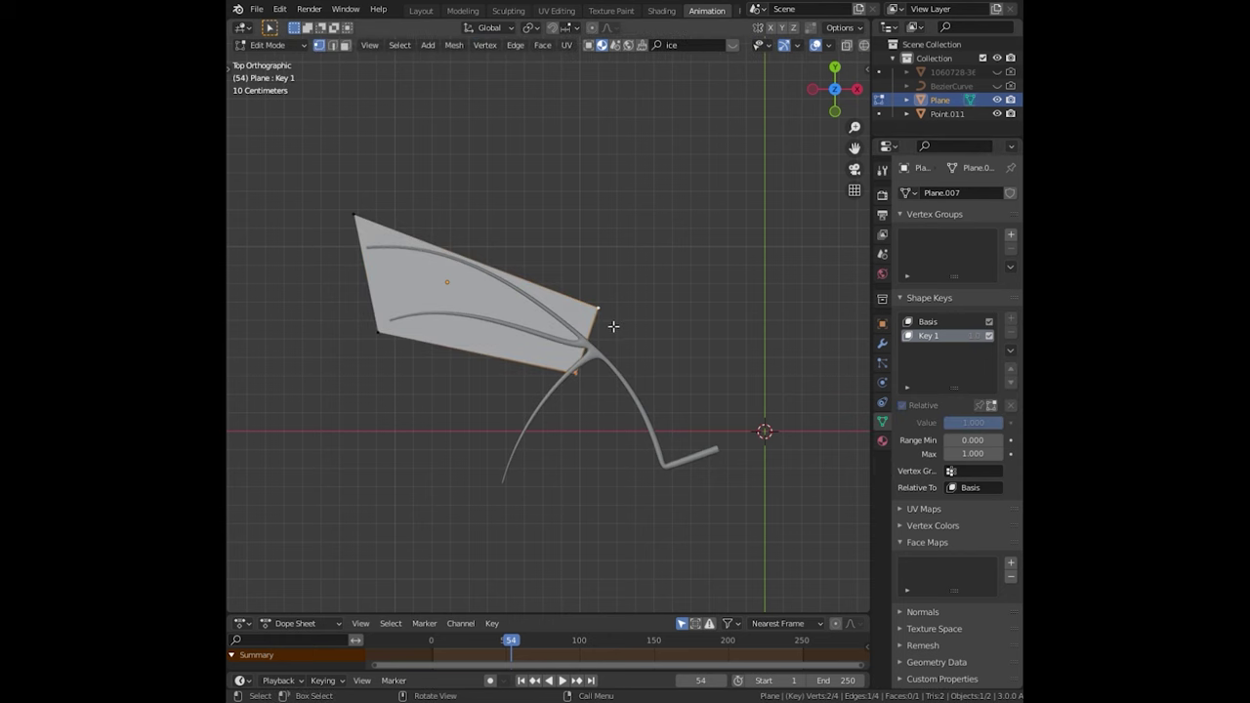
key(s)
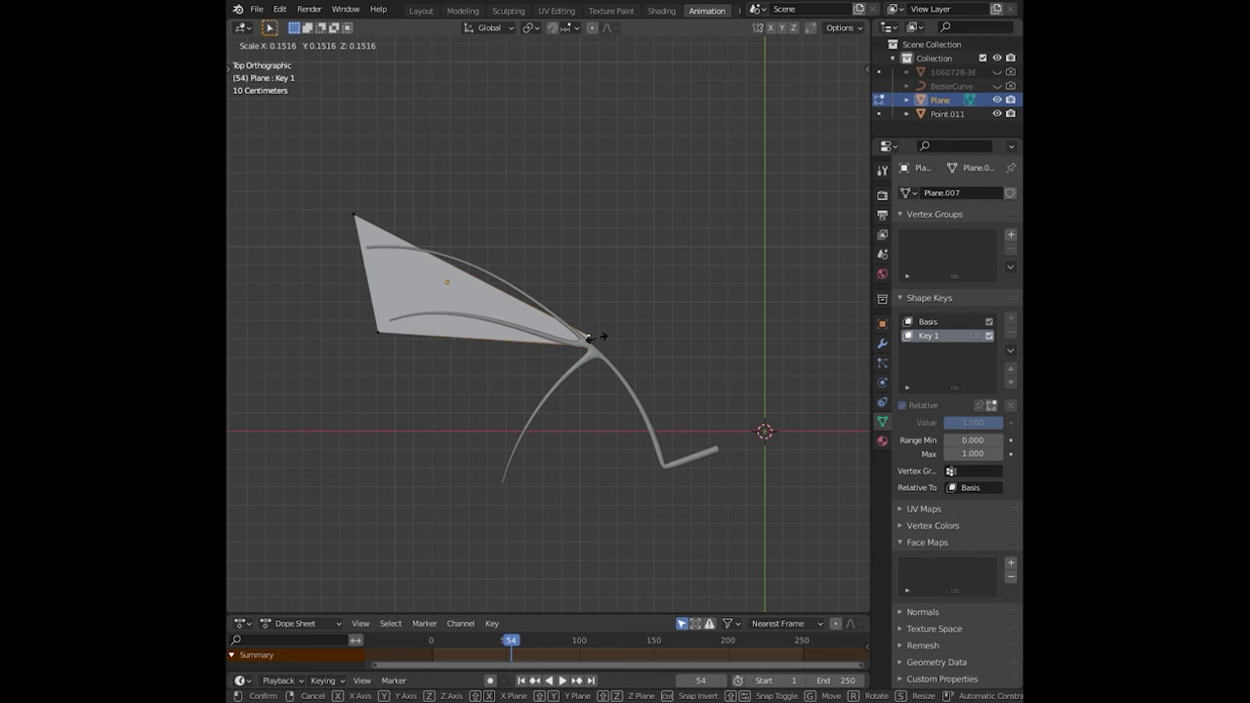
click(603, 337)
key(Tab)
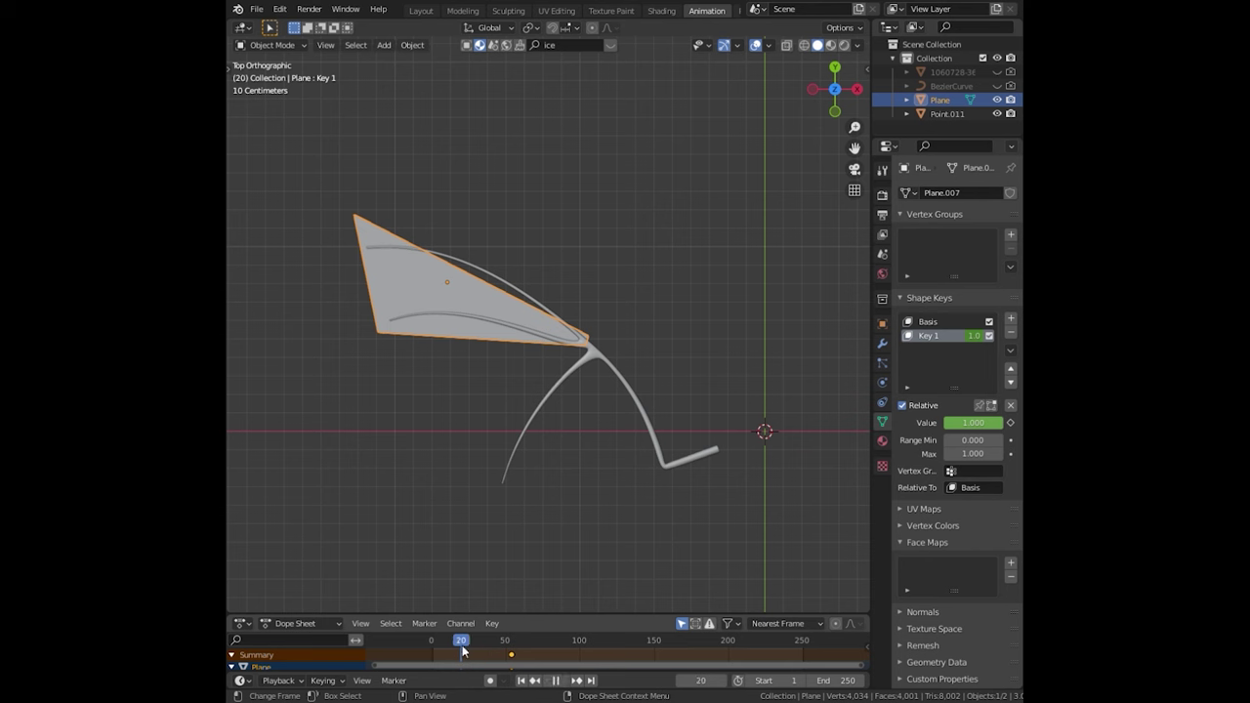
- Shift Key 1's keyframe earlier, key its value 0 at frame 10, and preview the morph
drag(514, 663, 460, 664)
key(space)
drag(977, 422, 947, 422)
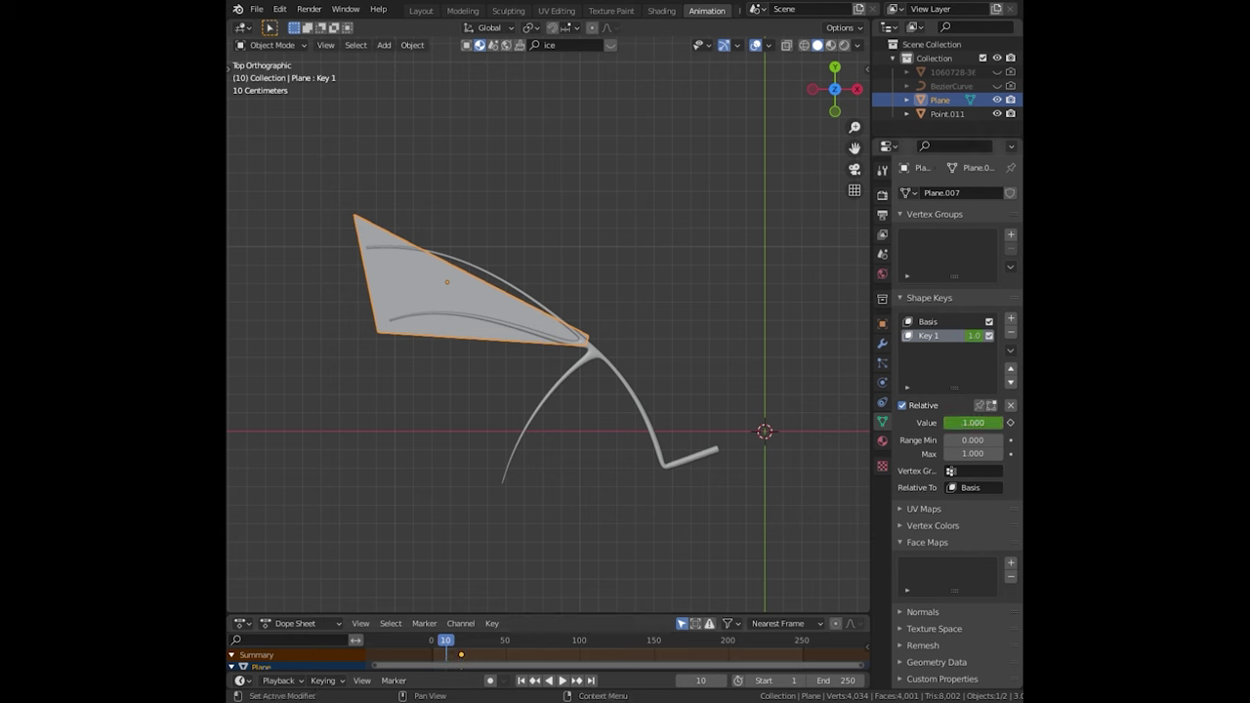
key(i)
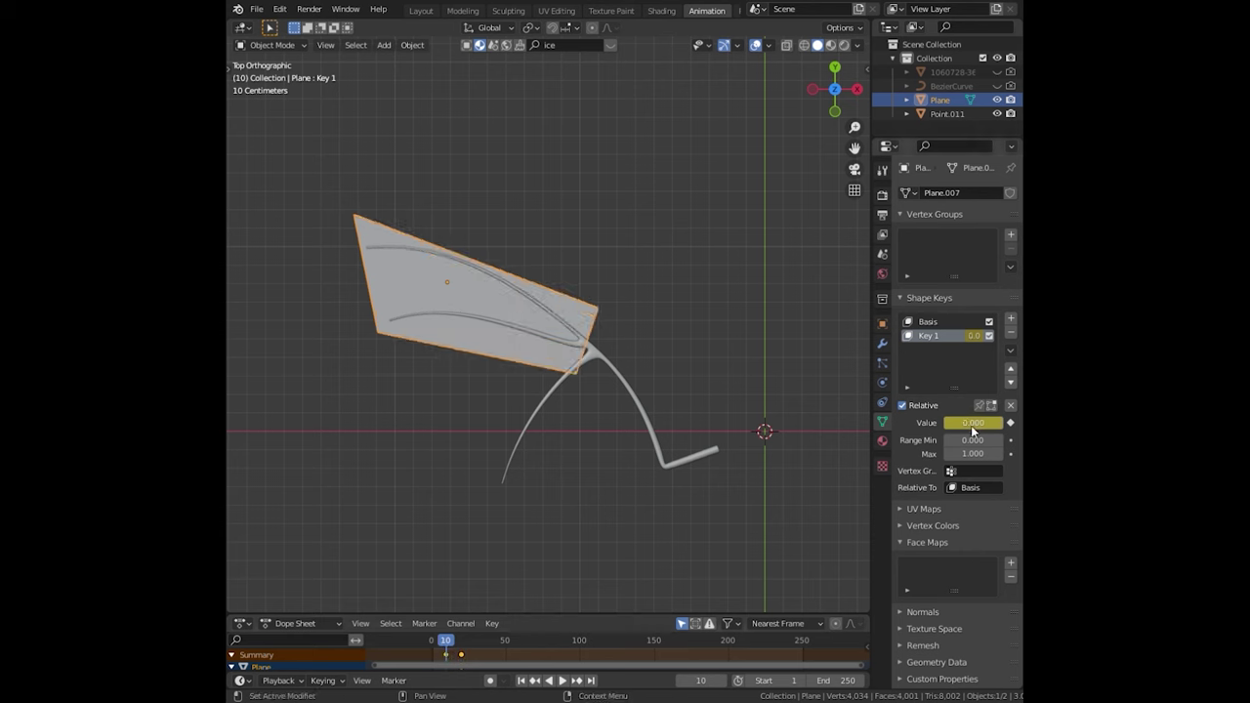
click(429, 639)
key(space)
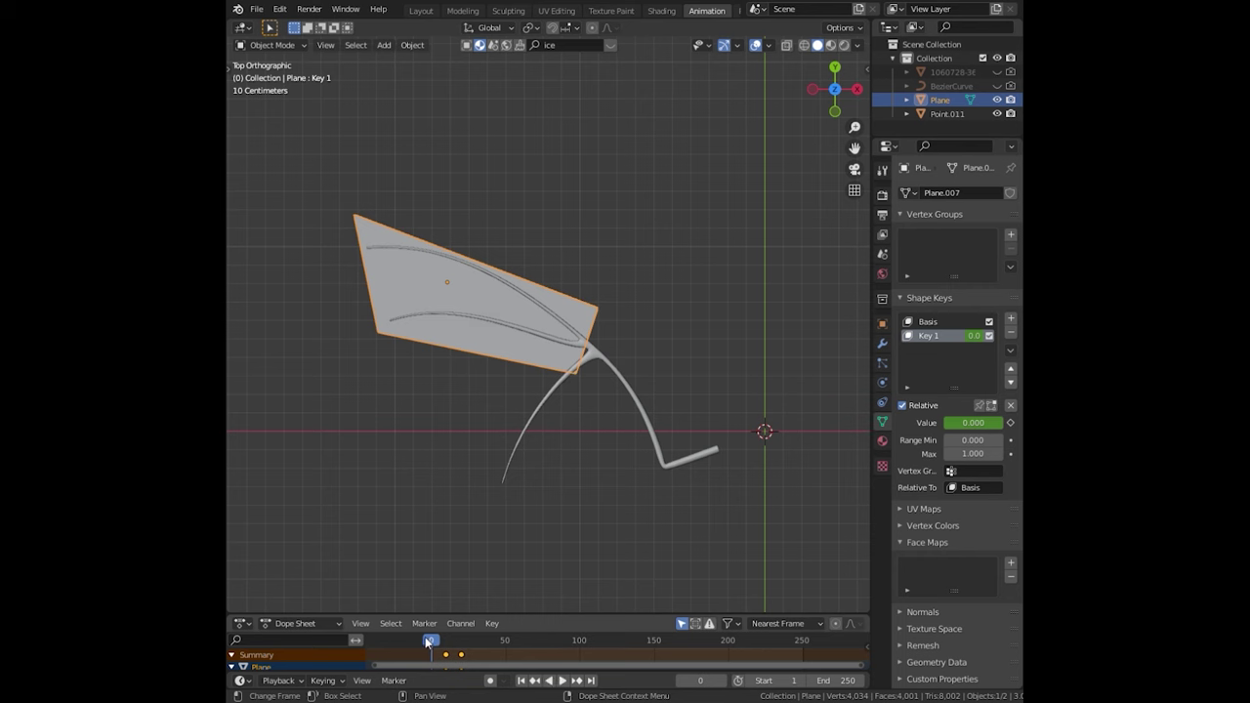
scroll(478, 315, up, 2)
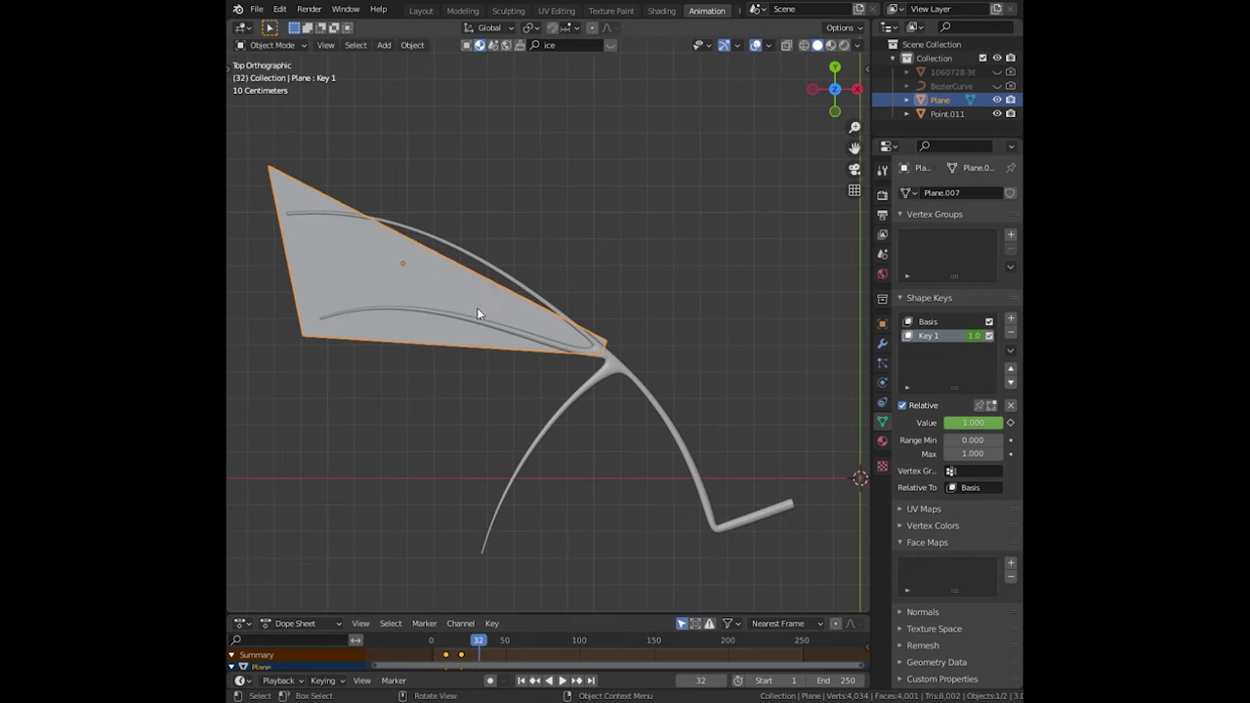
key(Tab)
- Select the whole plane and add 8 evenly centred loop cuts along it
key(a)
shift+middle_drag(549, 297, 634, 277)
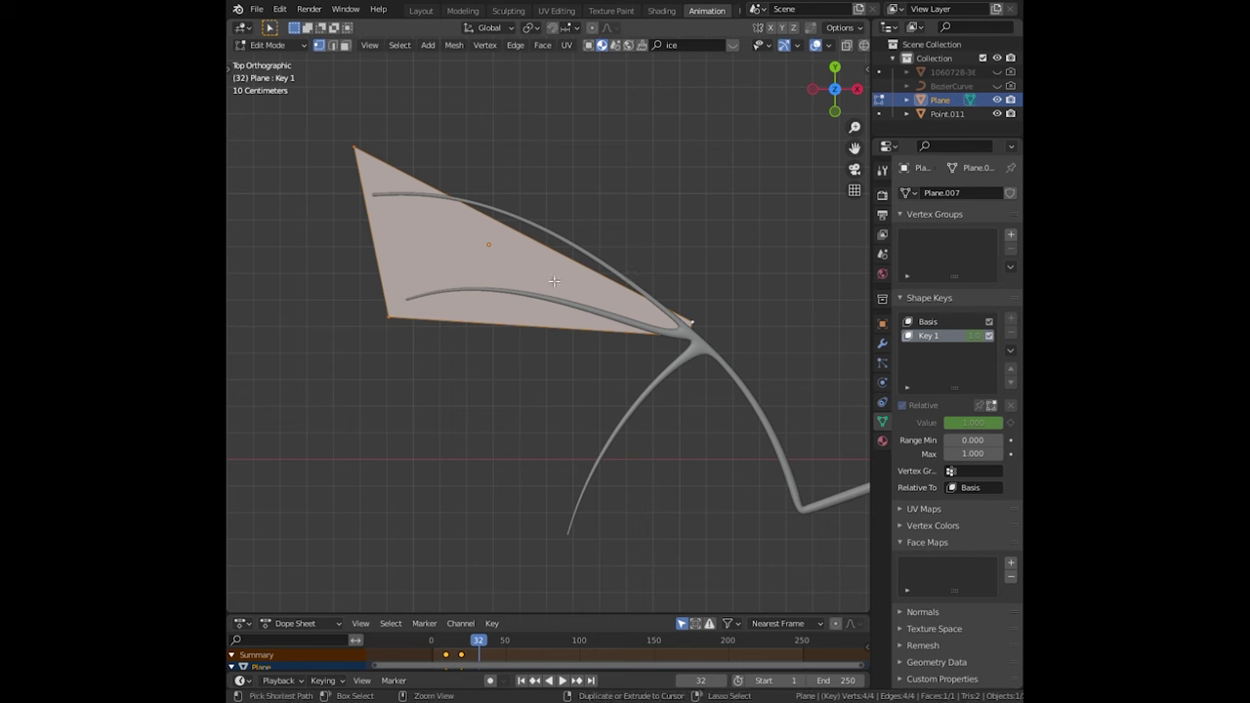
key(ctrl+r)
scroll(497, 259, up, 3)
scroll(497, 258, up, 3)
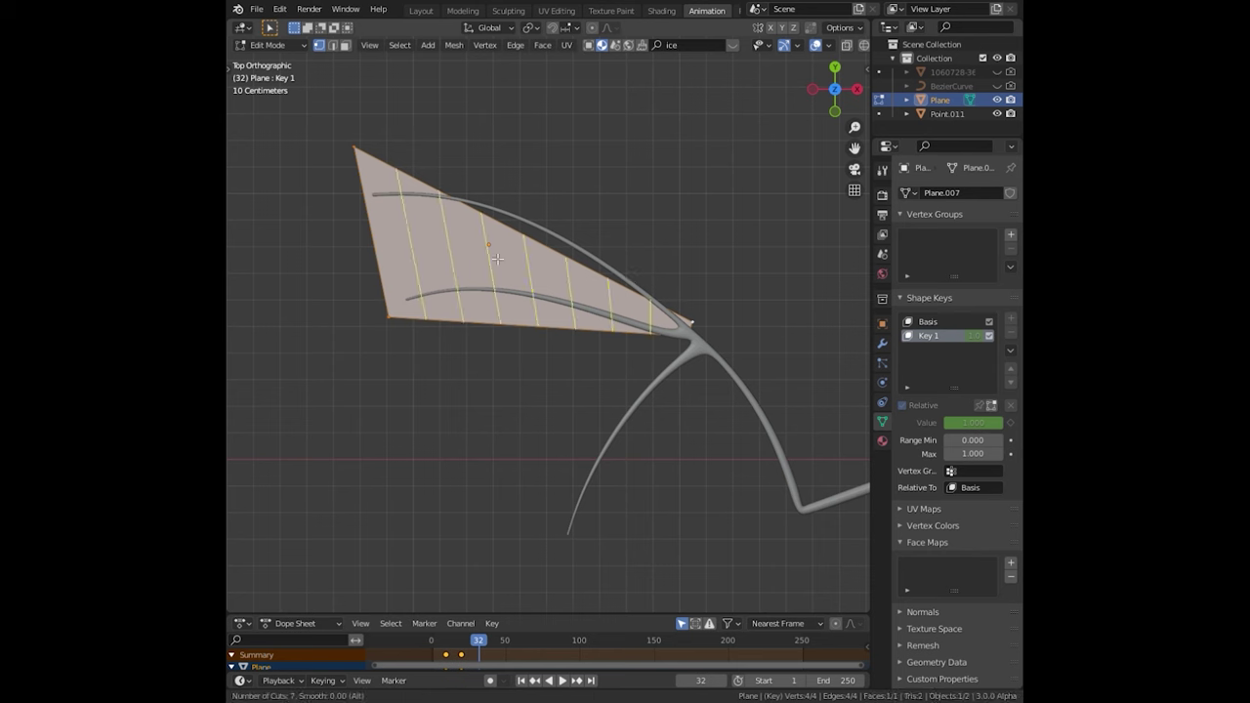
scroll(497, 258, up, 1)
click(497, 259)
right_click(497, 259)
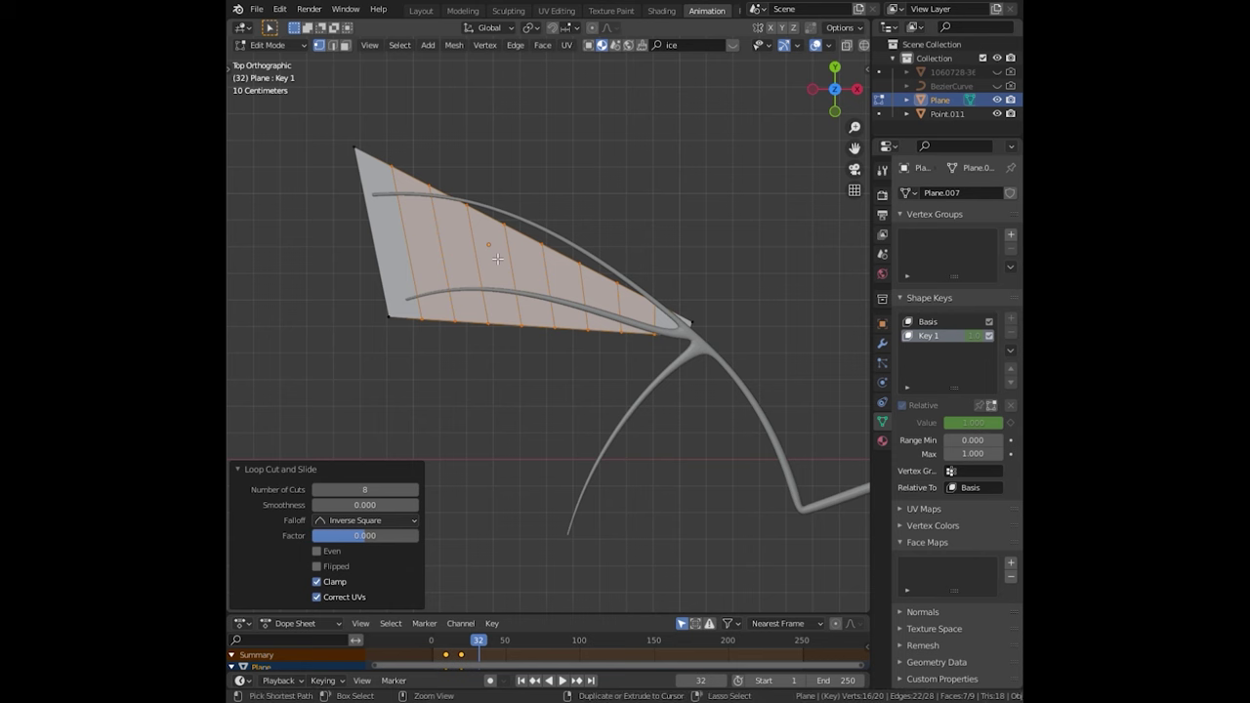
- Add 2 centred crosswise loop cuts, then leave Edit Mode
key(ctrl+r)
scroll(493, 256, down, 6)
click(490, 256)
right_click(490, 256)
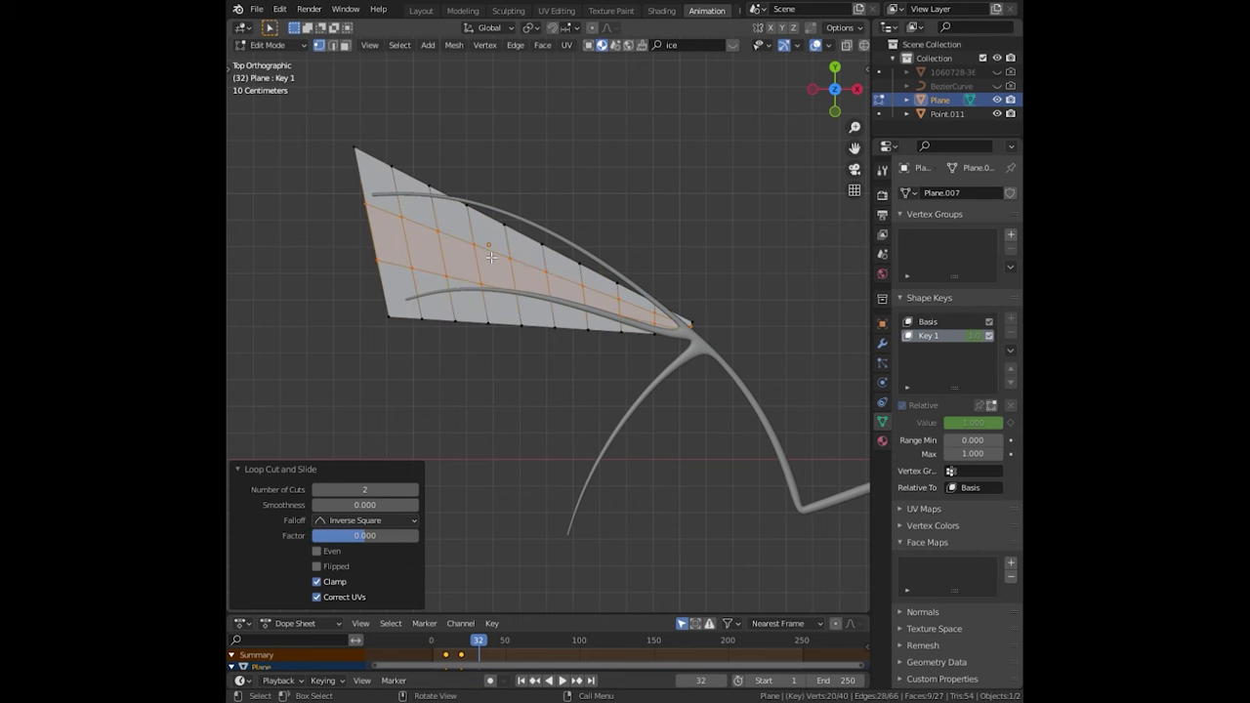
key(Tab)
- Give the plane a Subdivision Surface modifier at viewport level 2, followed by a Cloth modifier
click(881, 343)
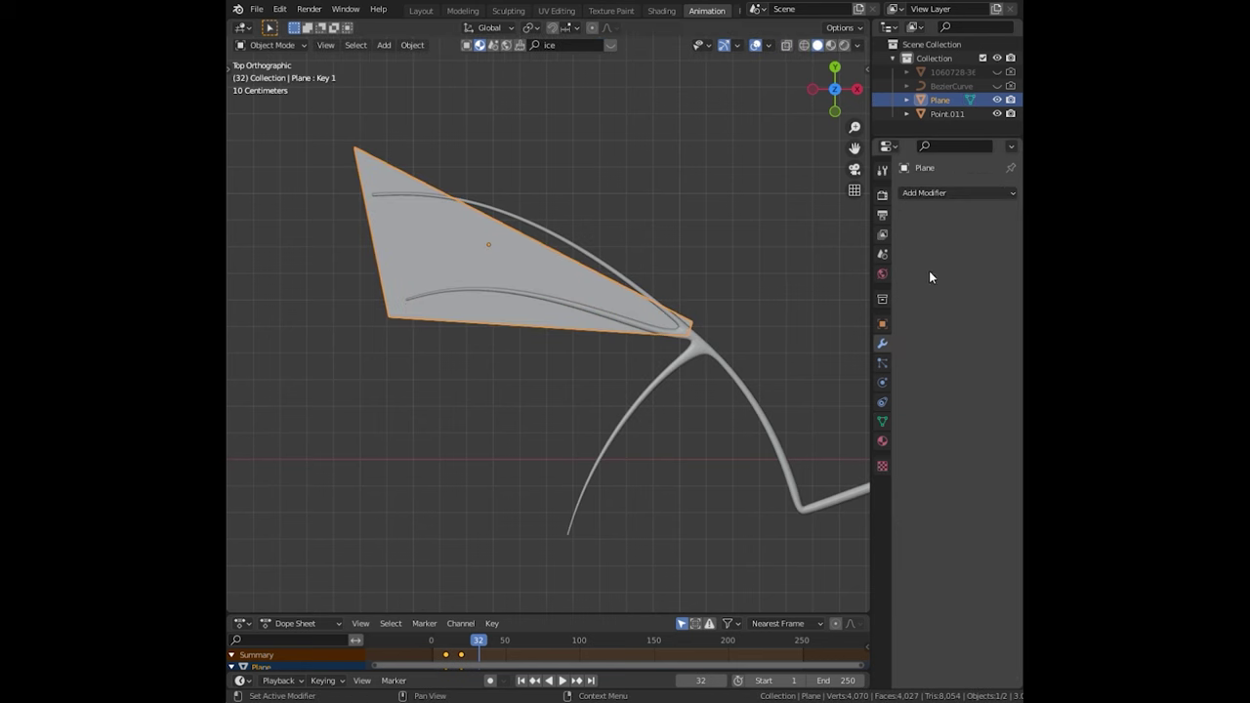
click(950, 195)
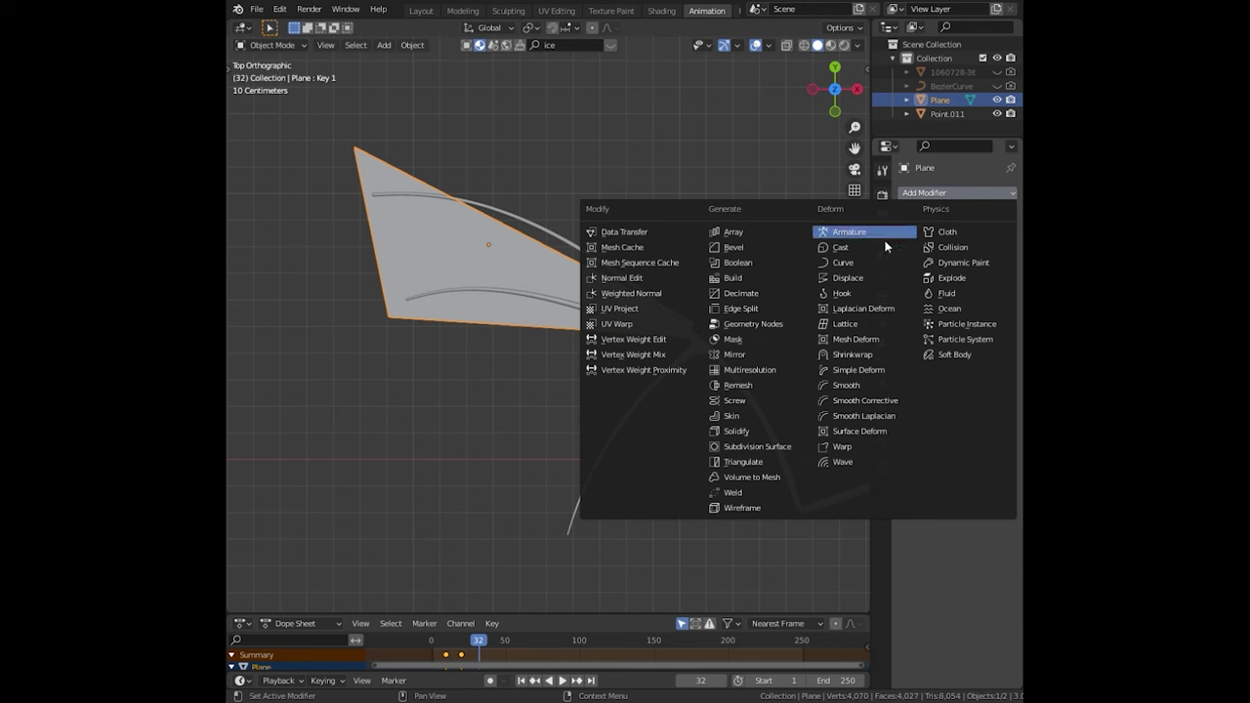
click(764, 447)
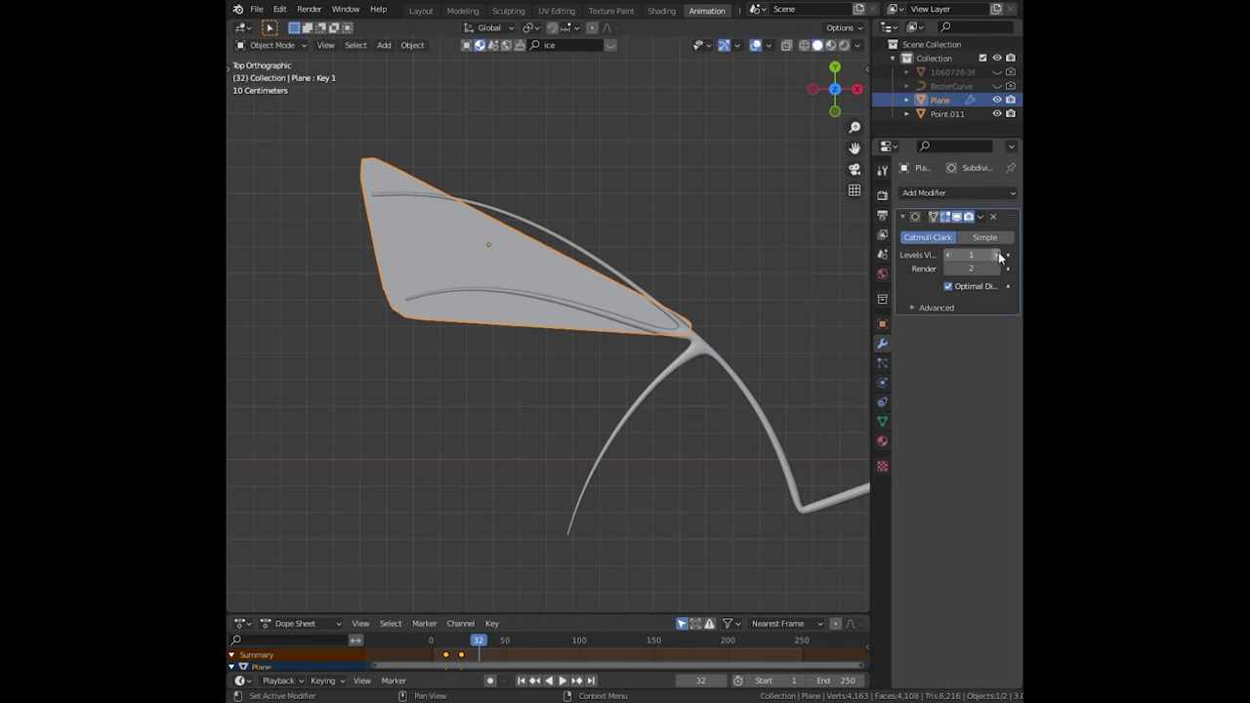
click(997, 254)
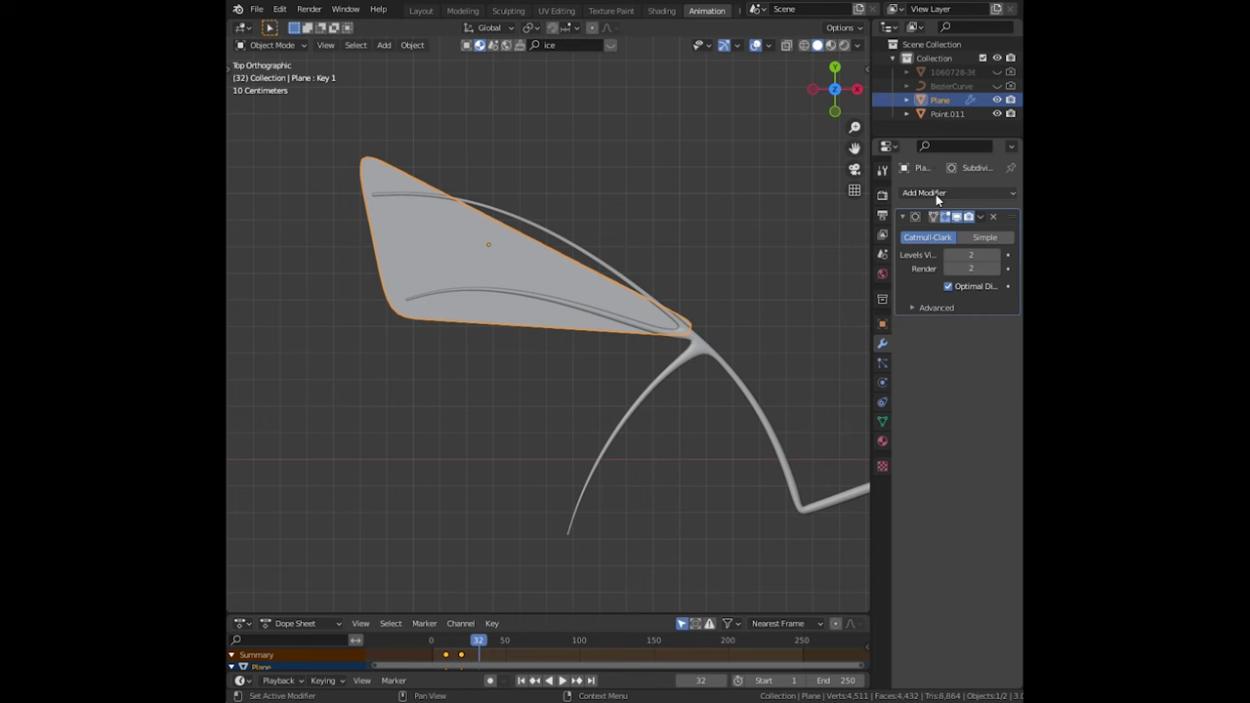
click(935, 194)
click(944, 232)
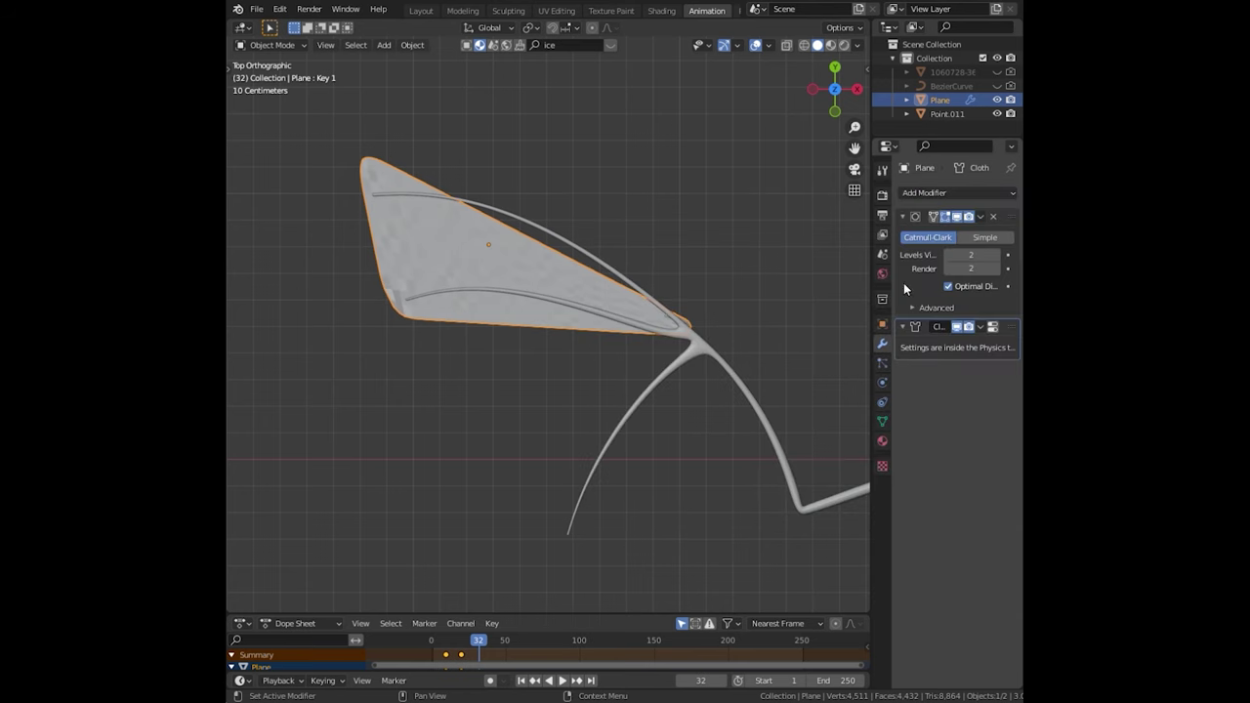
- Select the plane's outer boundary edge loops in Edit Mode, using X-ray to reach hidden vertices
key(Tab)
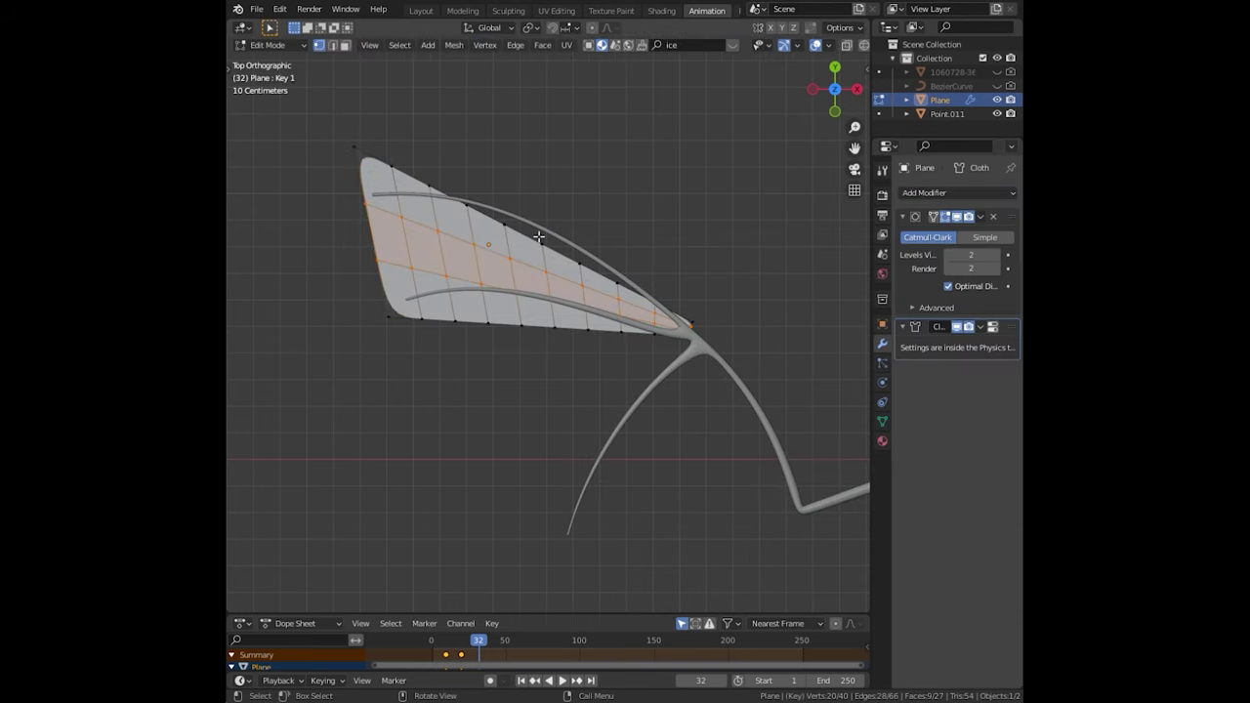
alt+click(538, 242)
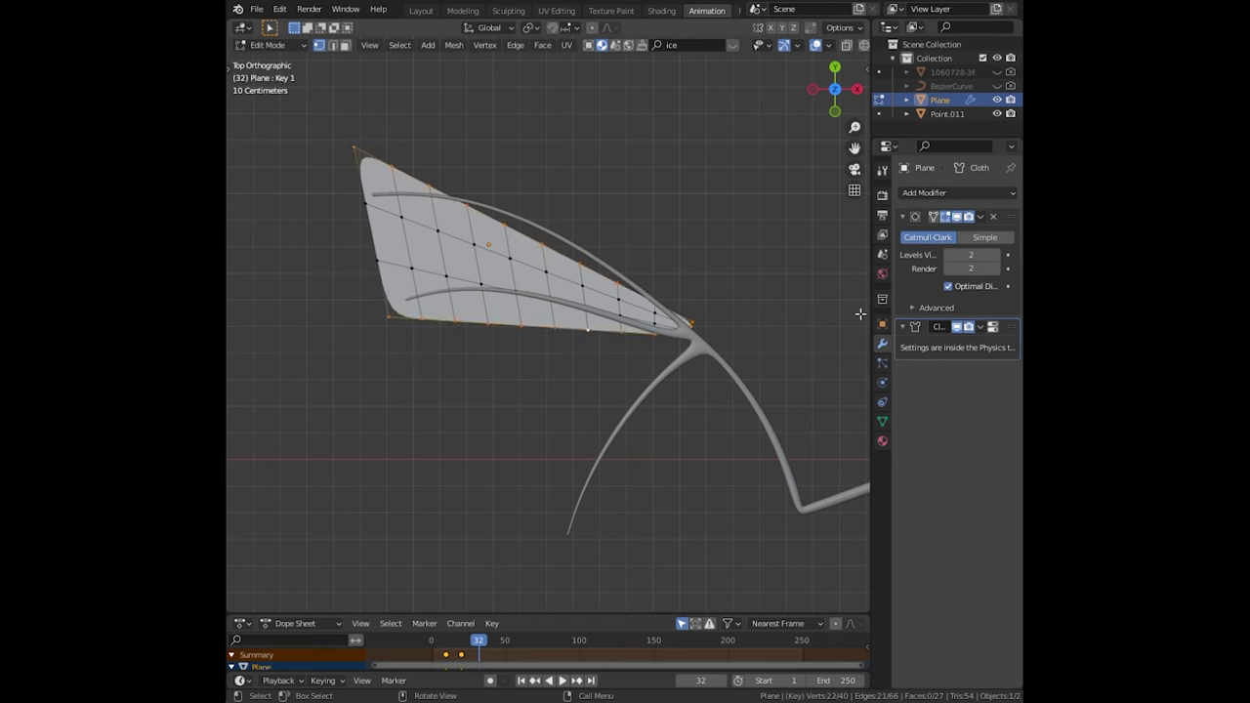
click(864, 46)
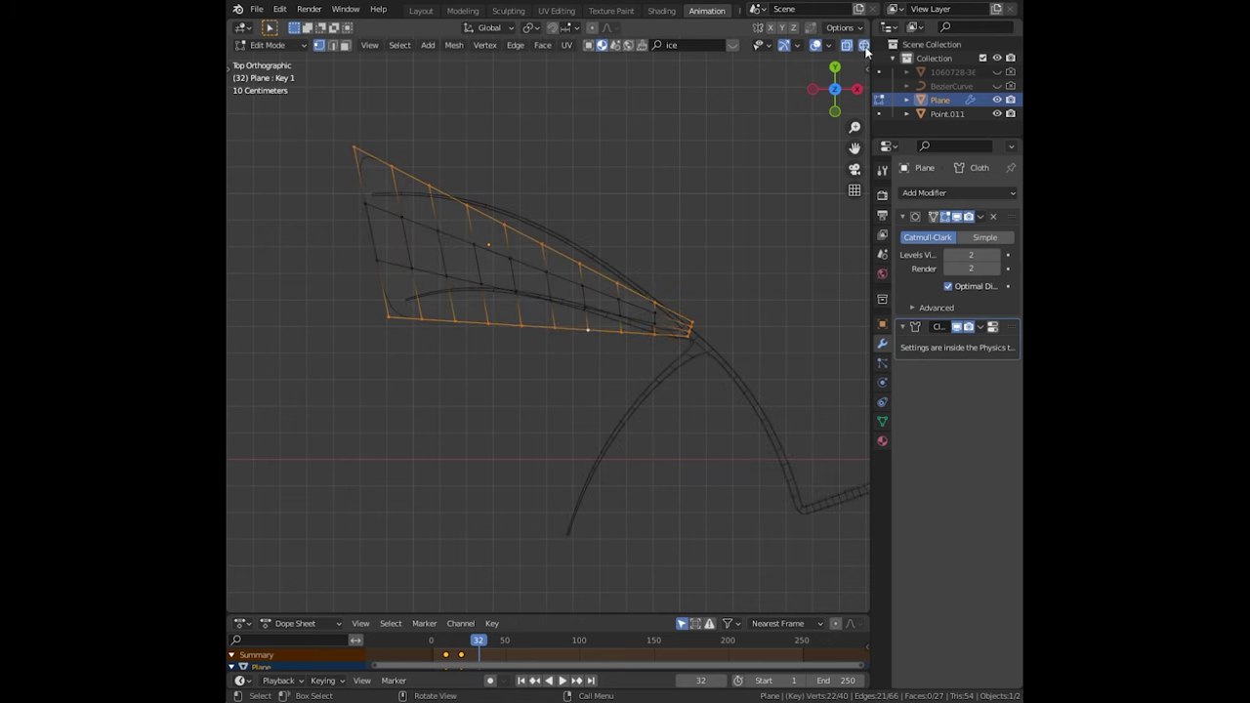
mouse_move(870, 49)
mouse_down()
mouse_move(895, 49)
mouse_move(867, 60)
mouse_up()
click(878, 46)
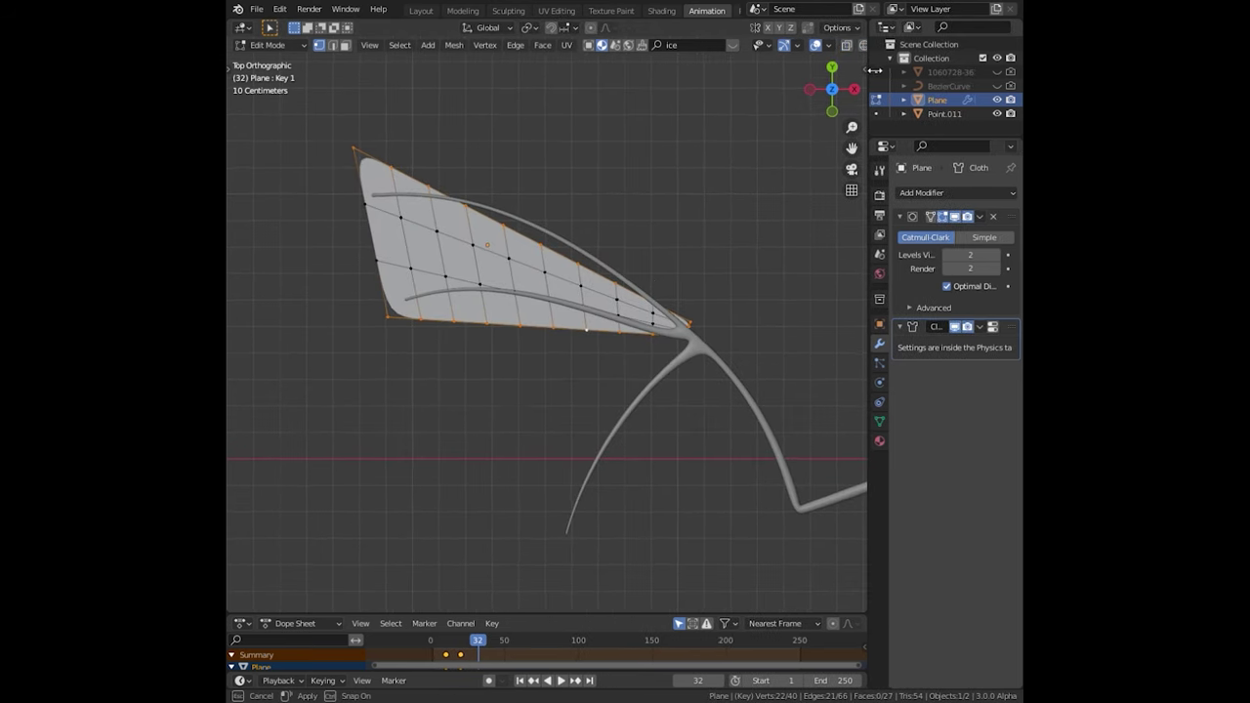
- Create vertex group 'Group', assign the edge vertices to it, and return to Object Mode
click(879, 421)
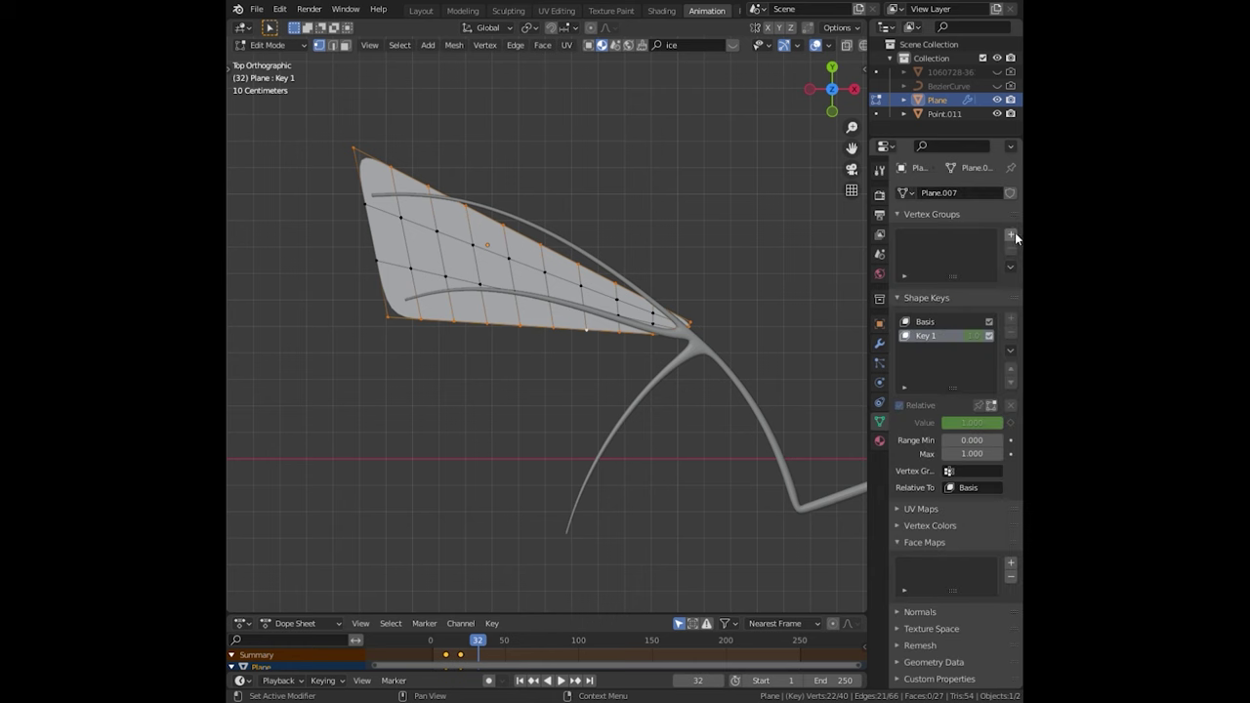
click(1010, 235)
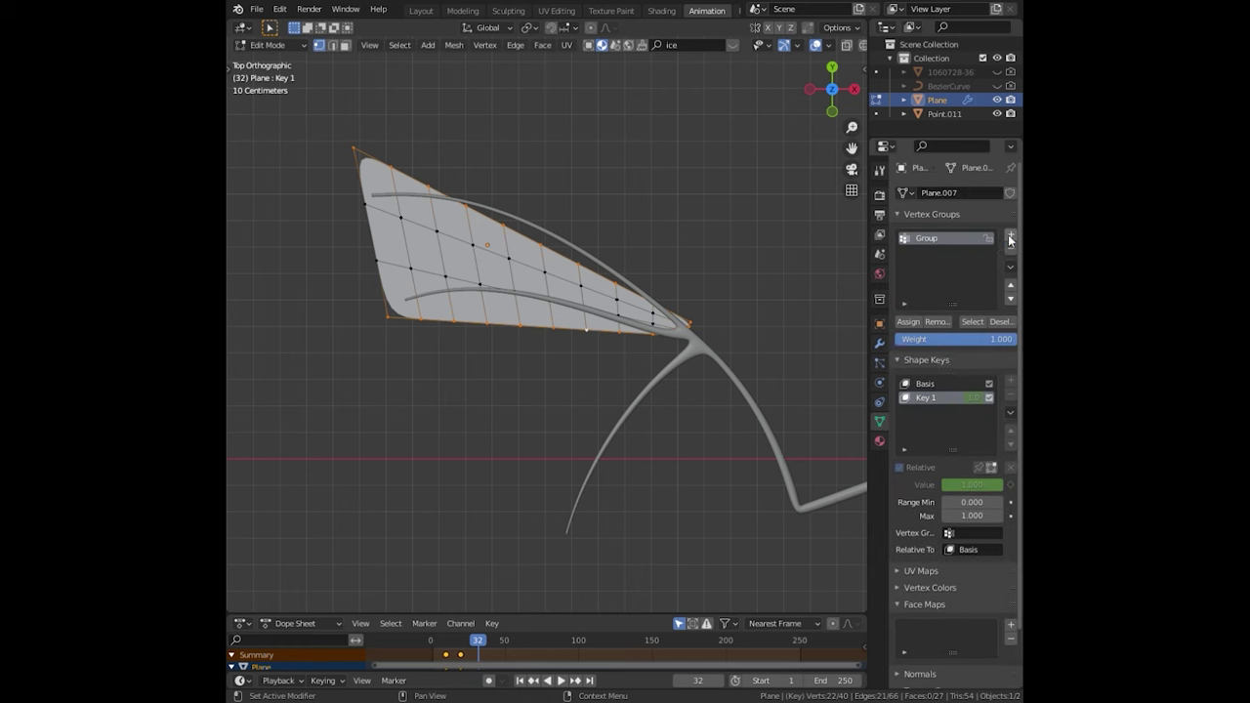
click(906, 321)
key(Tab)
click(879, 363)
- Pin the cloth simulation using the 'Group' vertex group
click(879, 382)
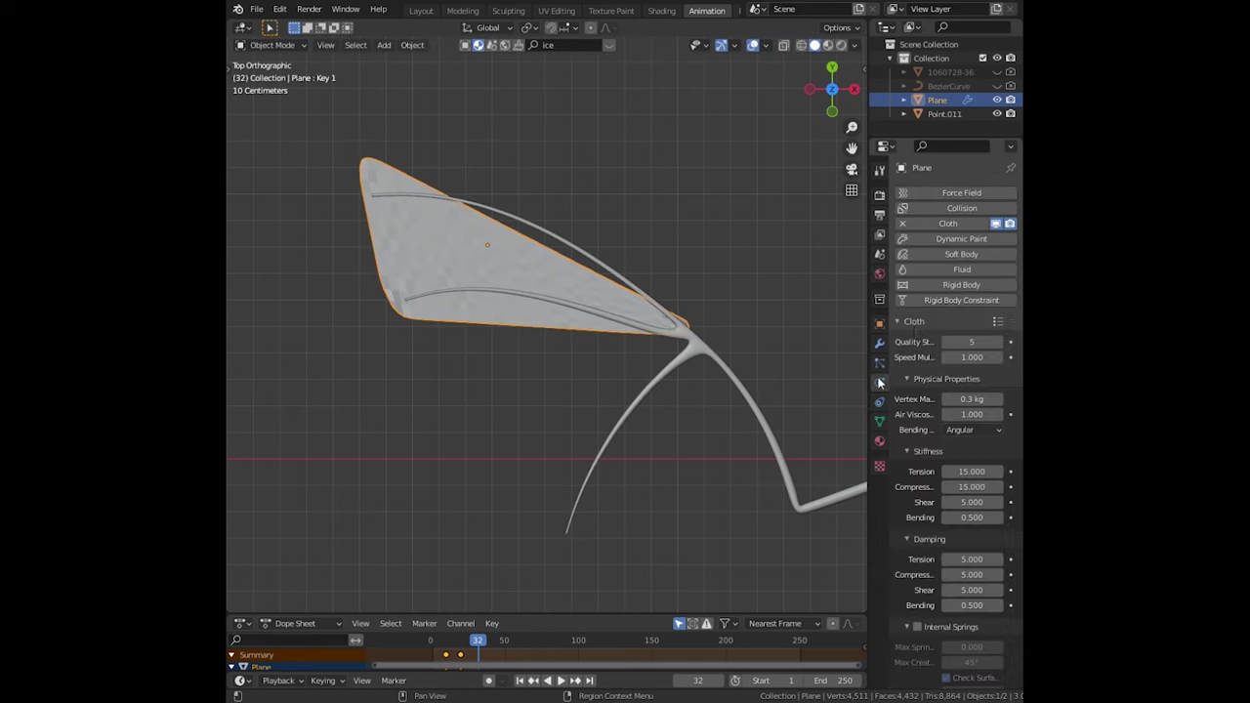
scroll(956, 444, down, 3)
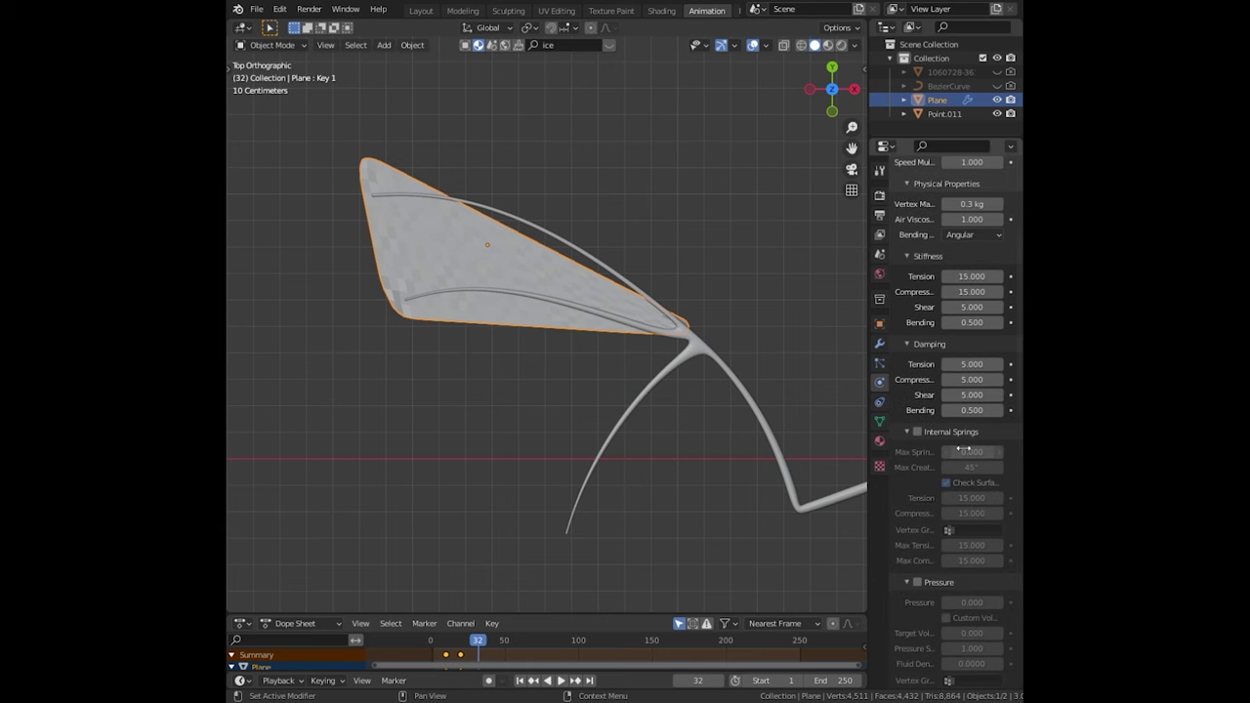
scroll(967, 614, down, 3)
scroll(967, 654, down, 2)
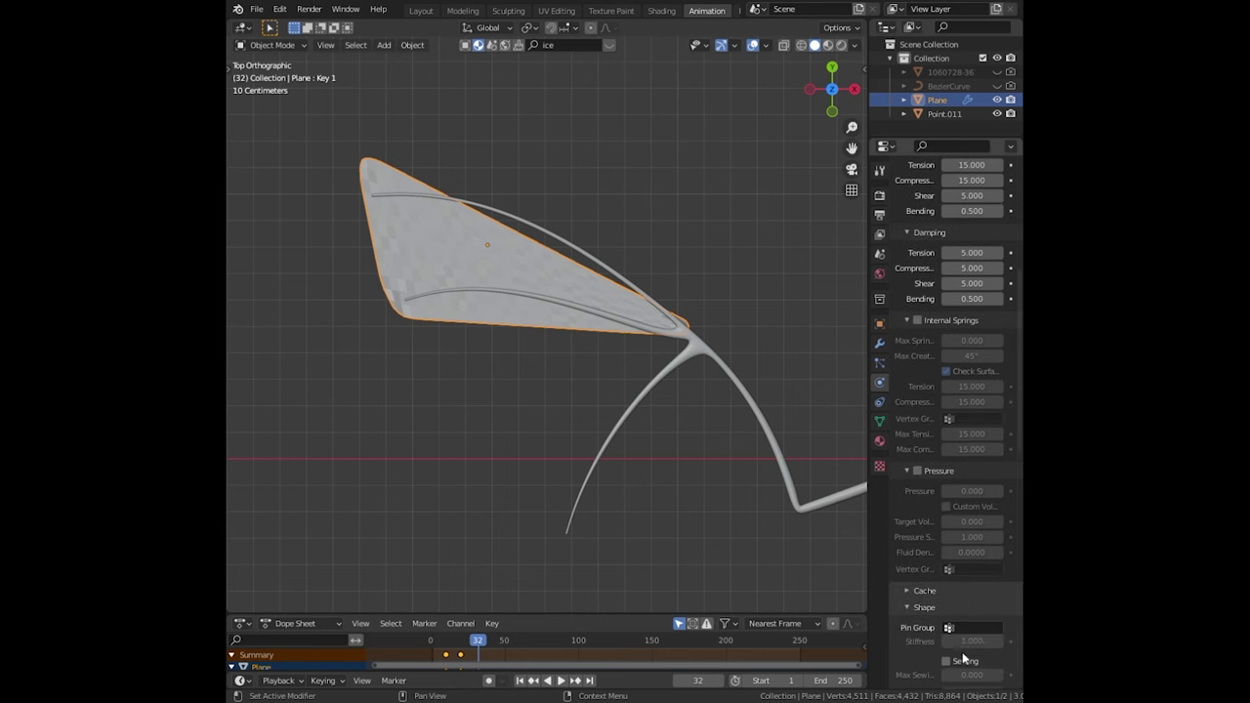
click(968, 630)
click(909, 479)
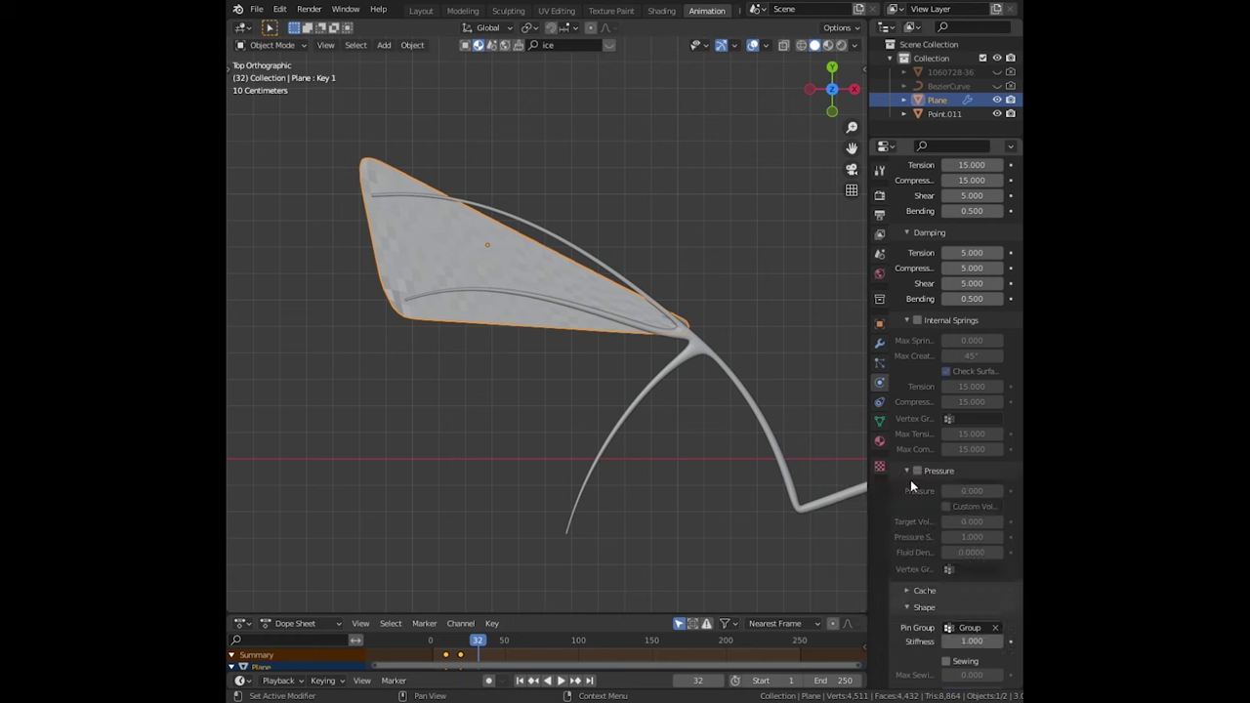
- Play the cloth simulation from frame 0, stopping at frame 93
drag(438, 648, 421, 651)
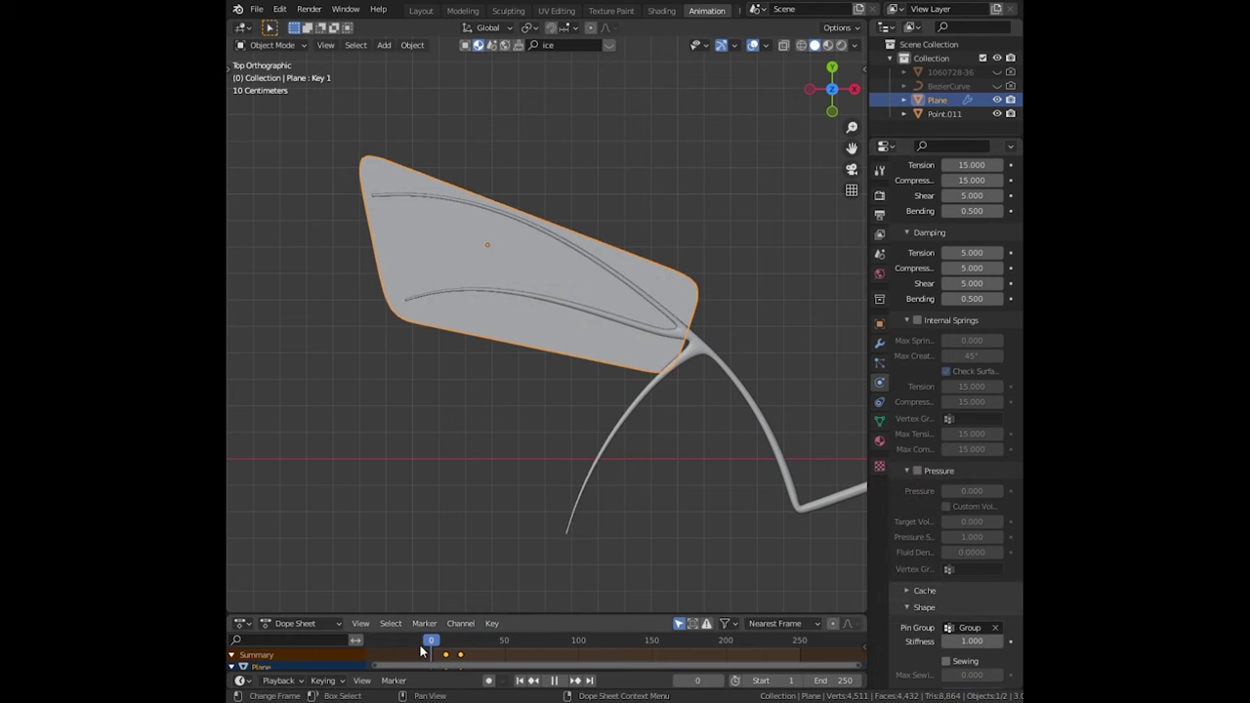
key(space)
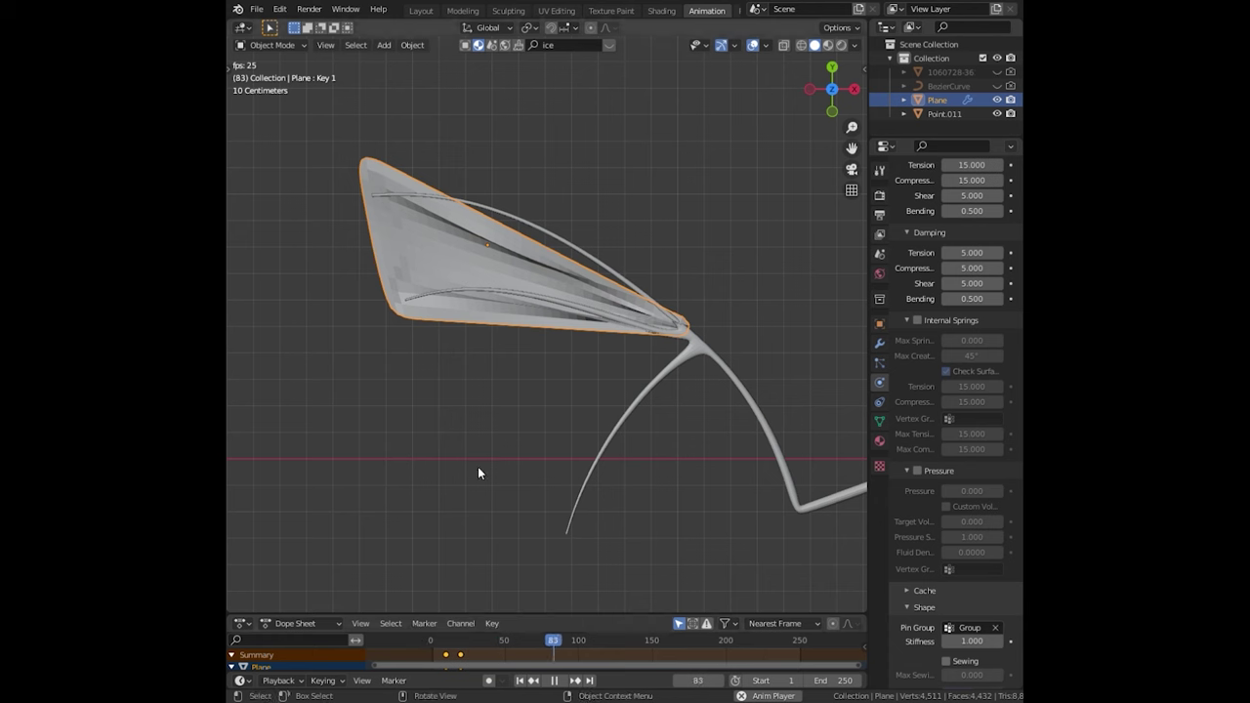
key(space)
scroll(937, 442, down, 1)
scroll(935, 434, down, 1)
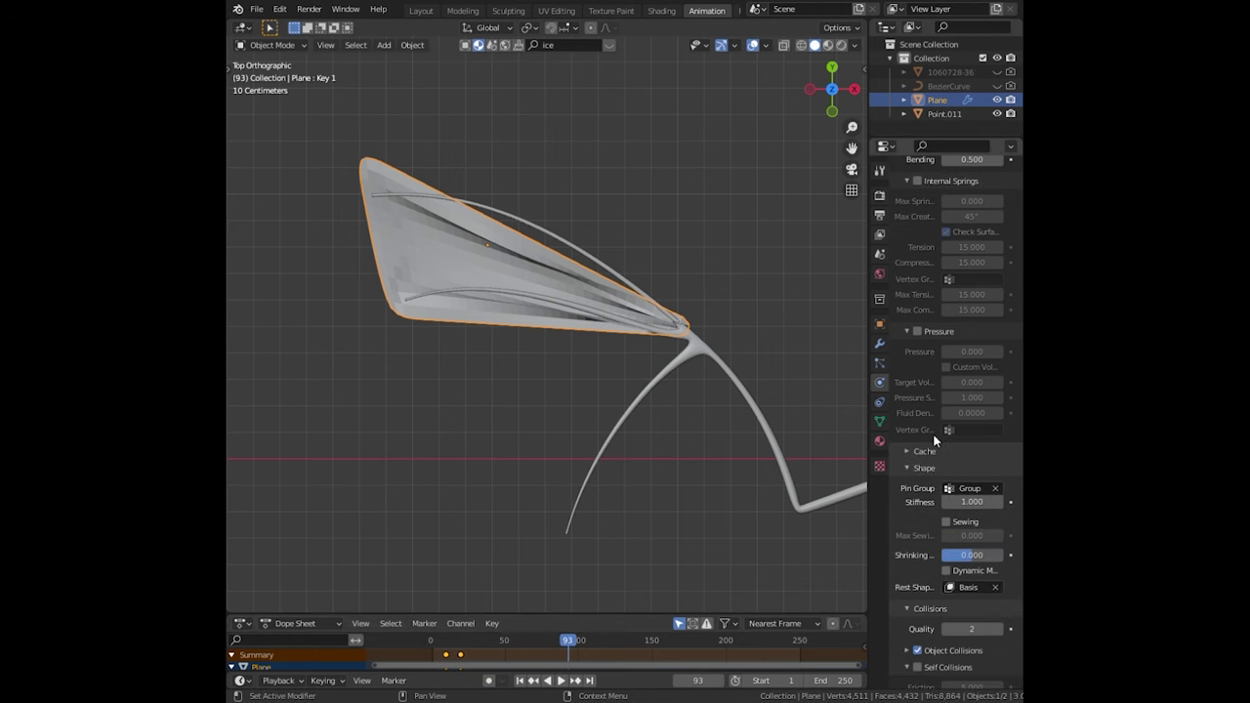
scroll(932, 432, down, 1)
scroll(937, 434, up, 1)
scroll(941, 438, up, 3)
scroll(943, 435, up, 3)
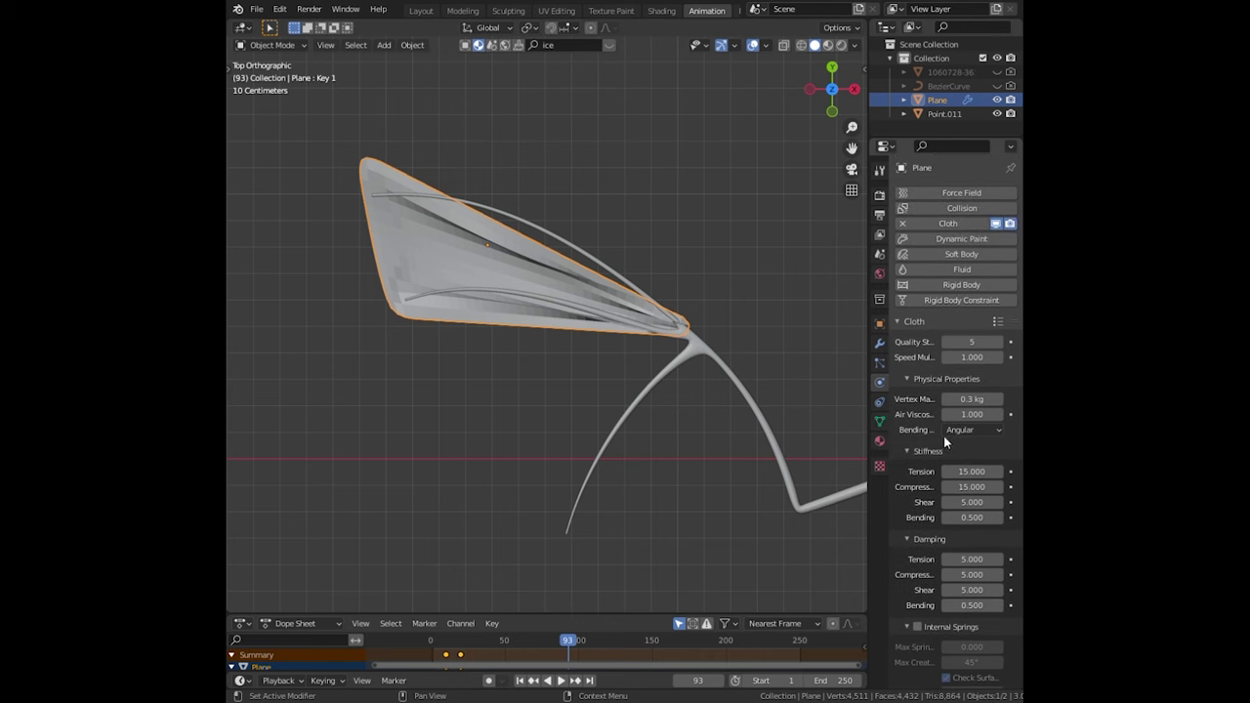
- Shade the plane smooth and enter Edit Mode on its vertices
right_click(529, 273)
click(524, 257)
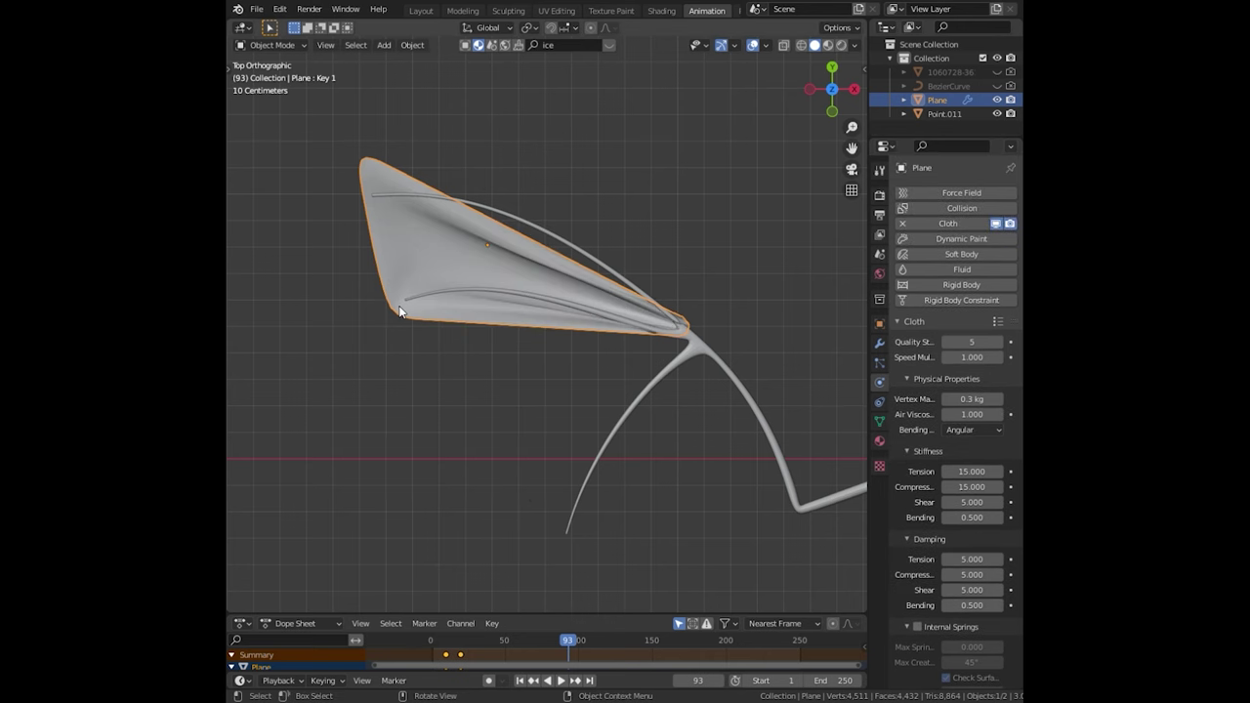
key(Tab)
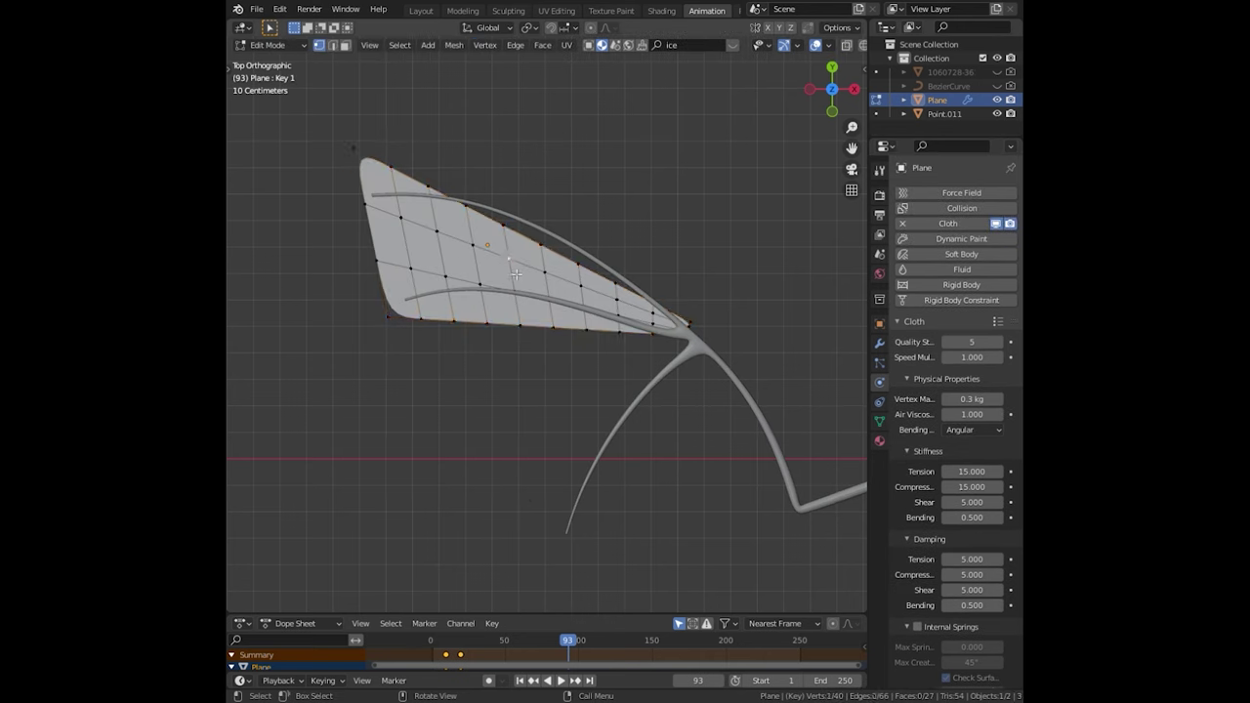
- Bend a vertical vertex loop with proportional editing, then shift it along Y near the tip
alt+click(516, 275)
key(g)
key(Escape)
key(o)
key(g)
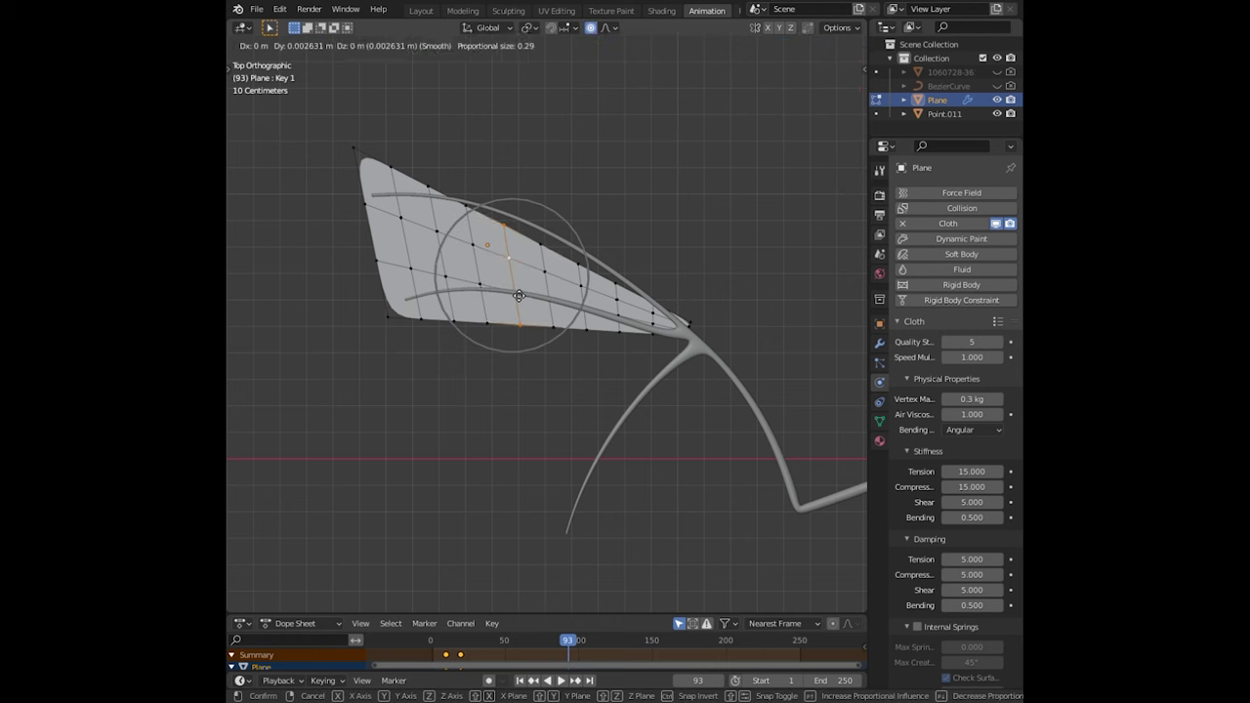
scroll(518, 296, down, 10)
click(523, 293)
key(g)
key(x)
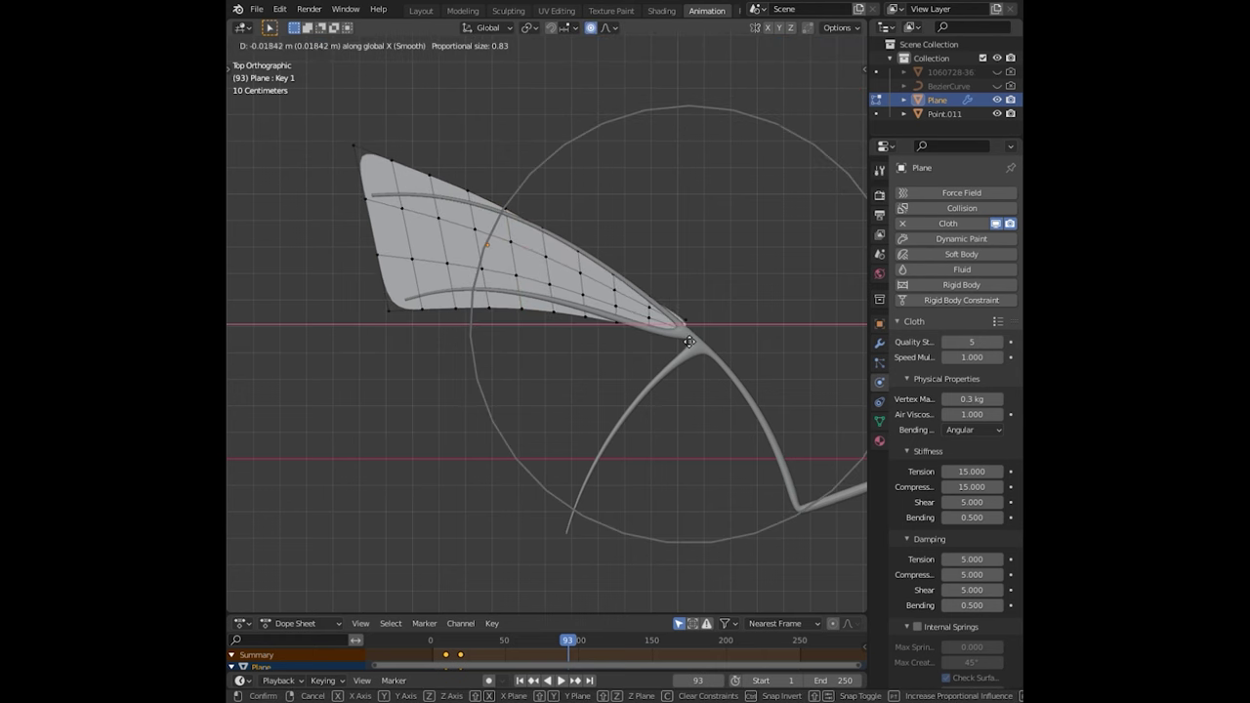
key(y)
scroll(688, 341, up, 8)
scroll(686, 340, up, 2)
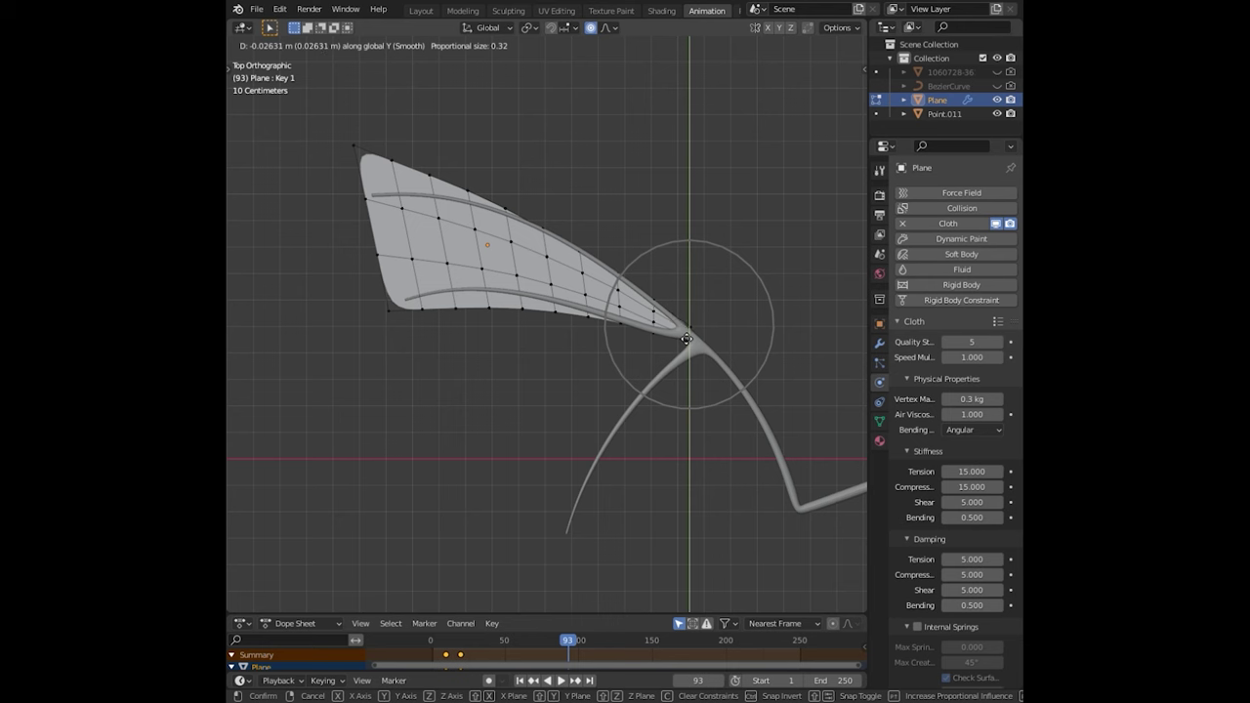
click(686, 339)
- Move the membrane's left boundary edge along the Y axis
click(380, 254)
alt+click(369, 213)
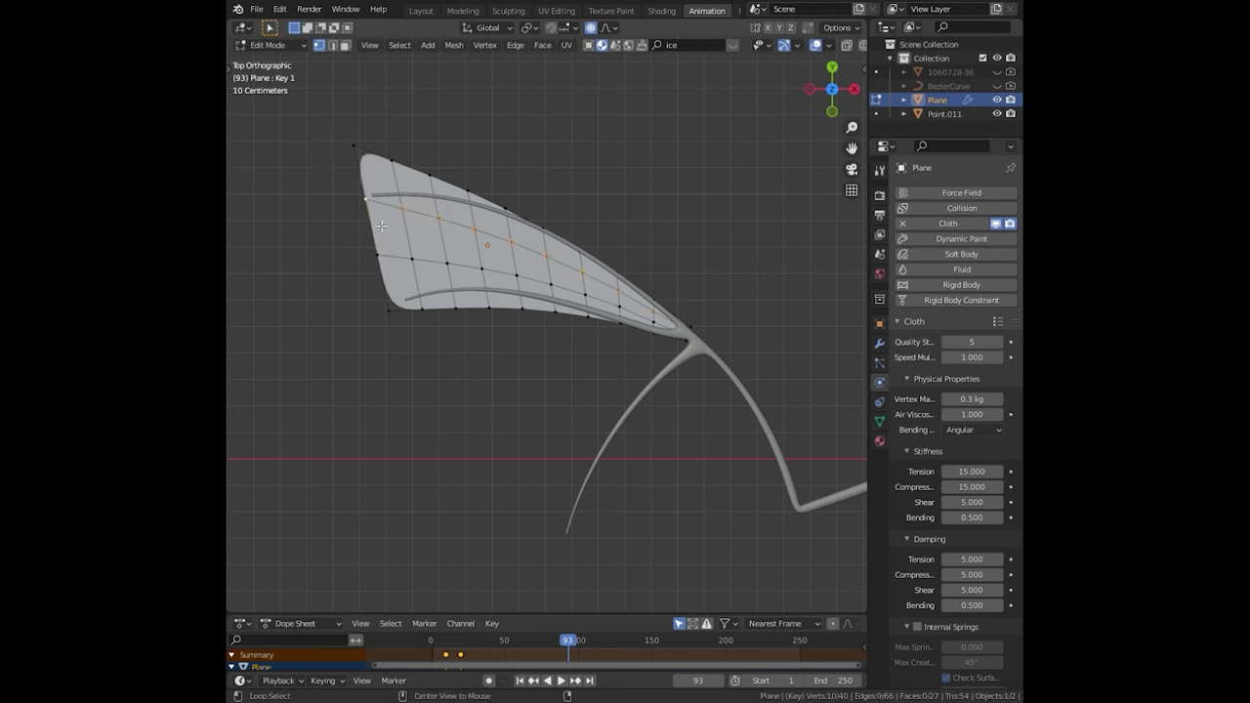
key(g)
key(y)
scroll(384, 249, up, 3)
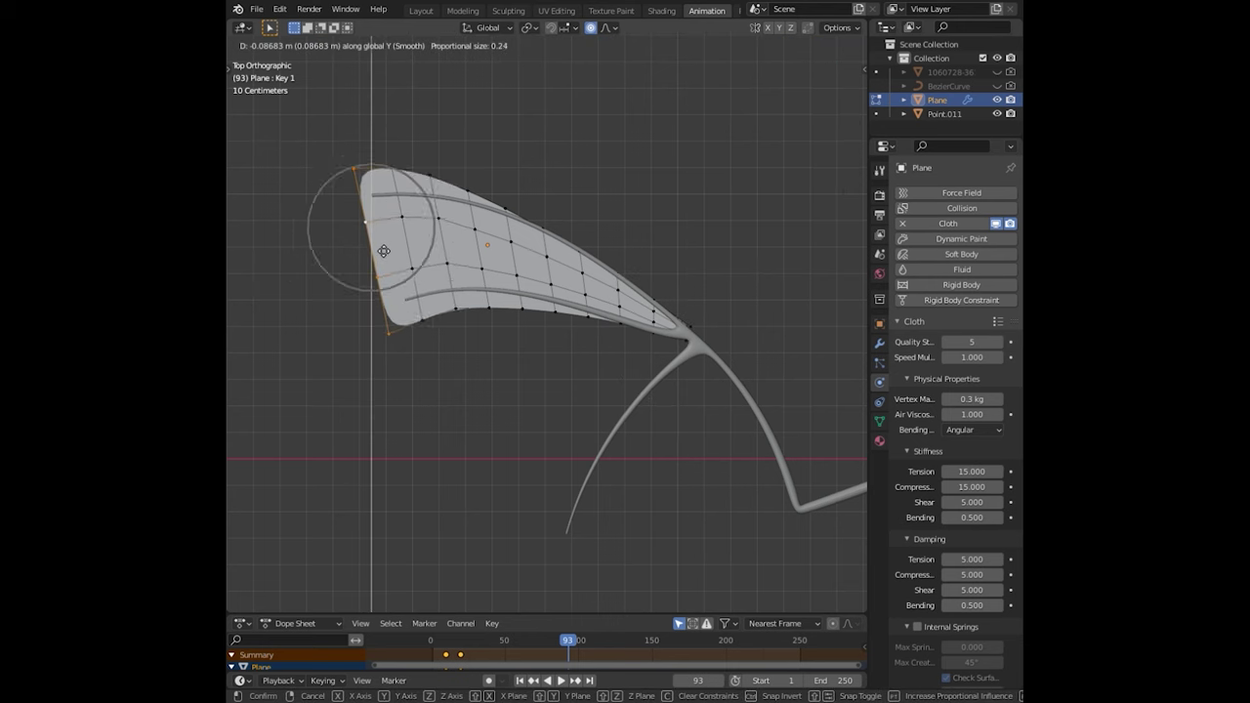
click(384, 252)
scroll(384, 252, up, 2)
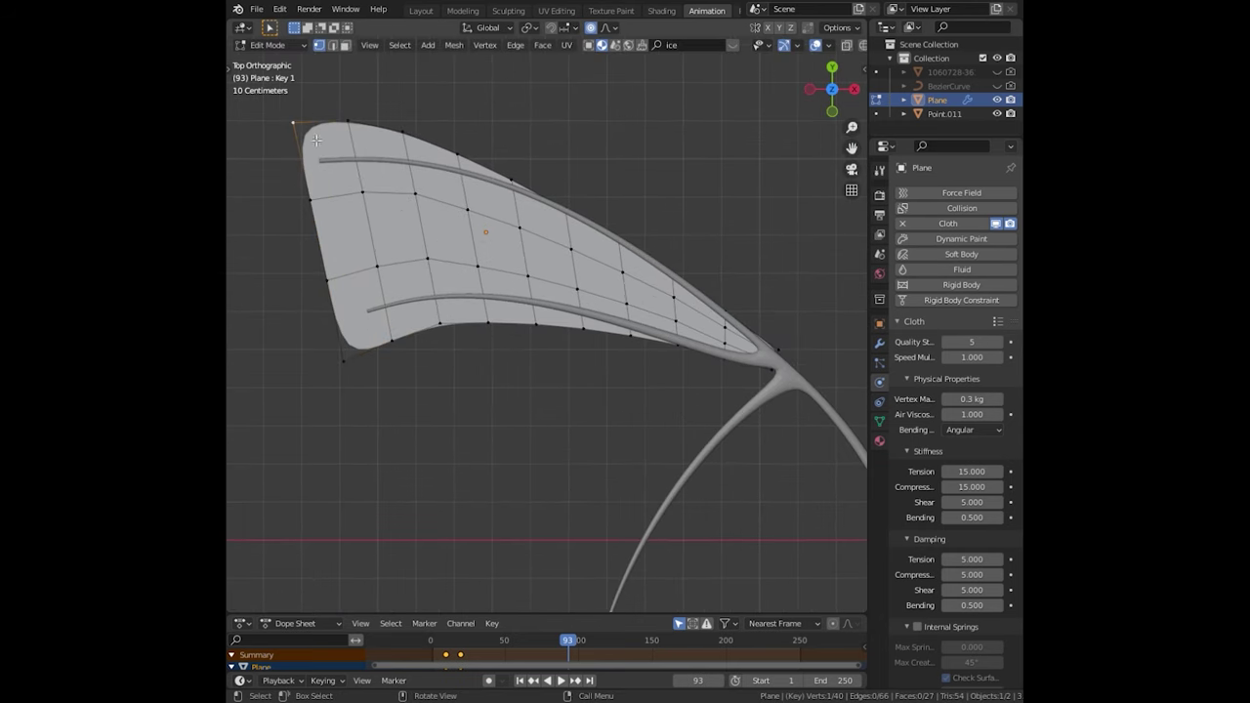
- Reposition the top-left and bottom-left corners and the lower edge with soft falloff
key(g)
click(331, 178)
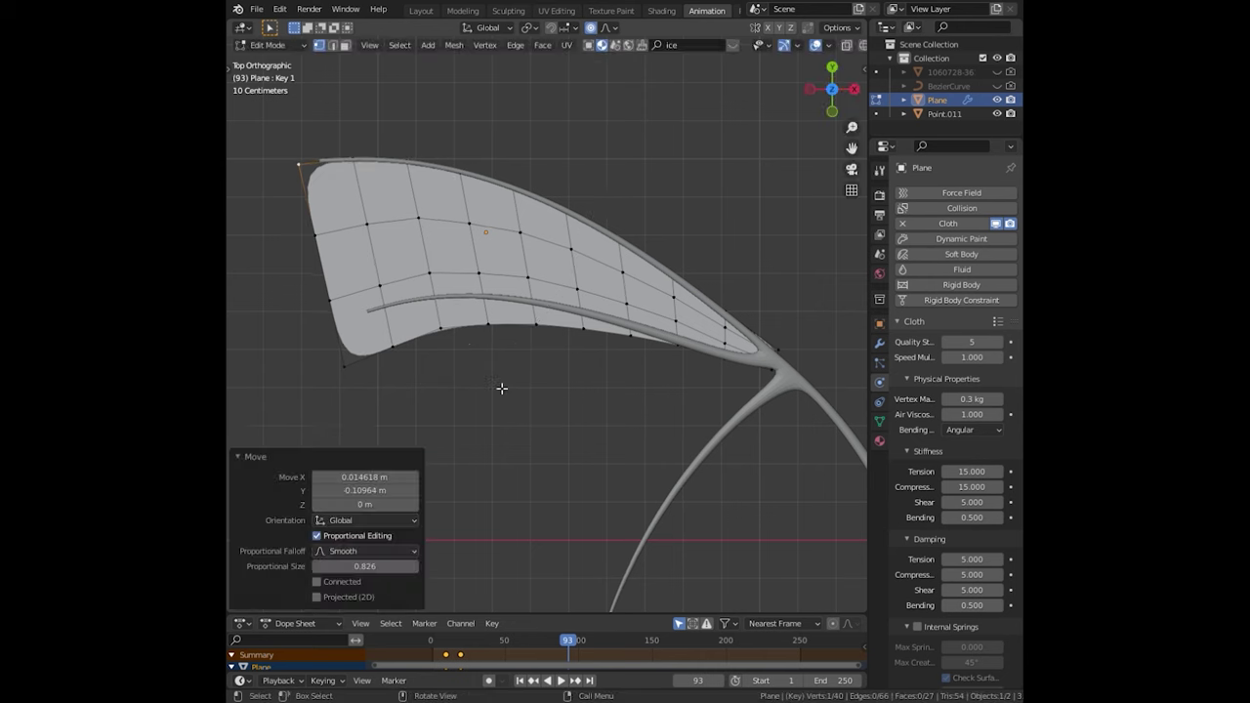
key(g)
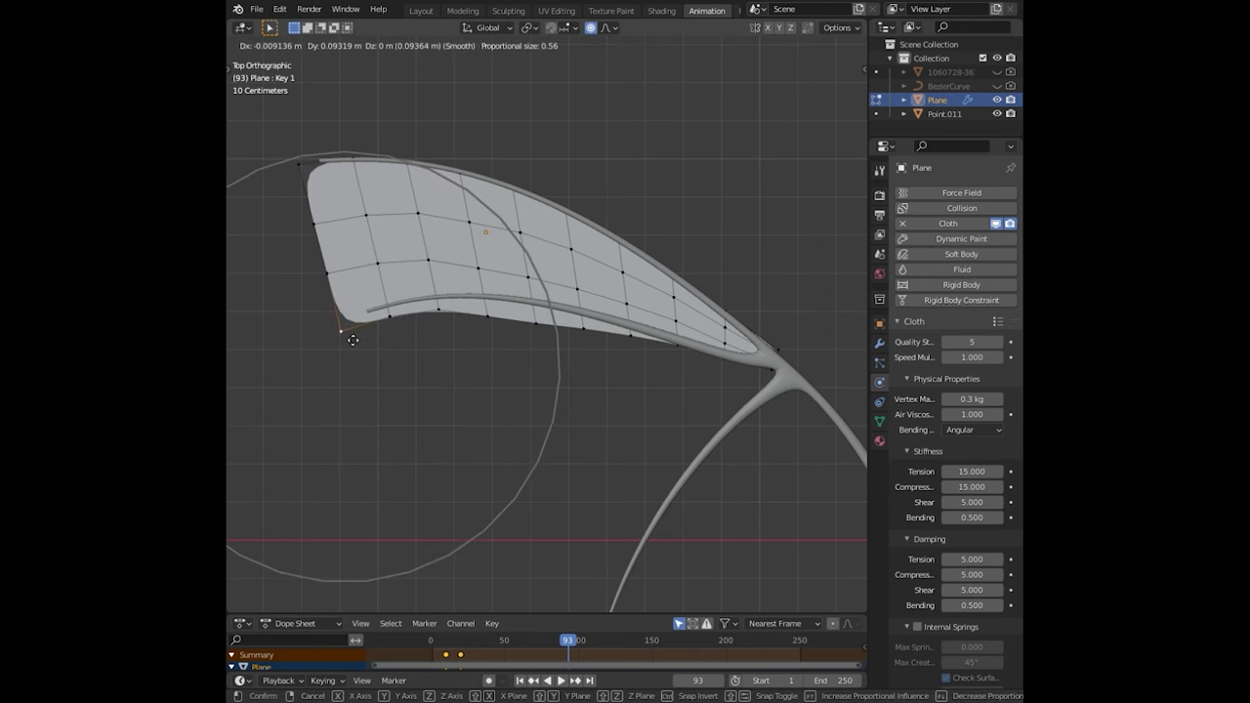
scroll(488, 313, up, 3)
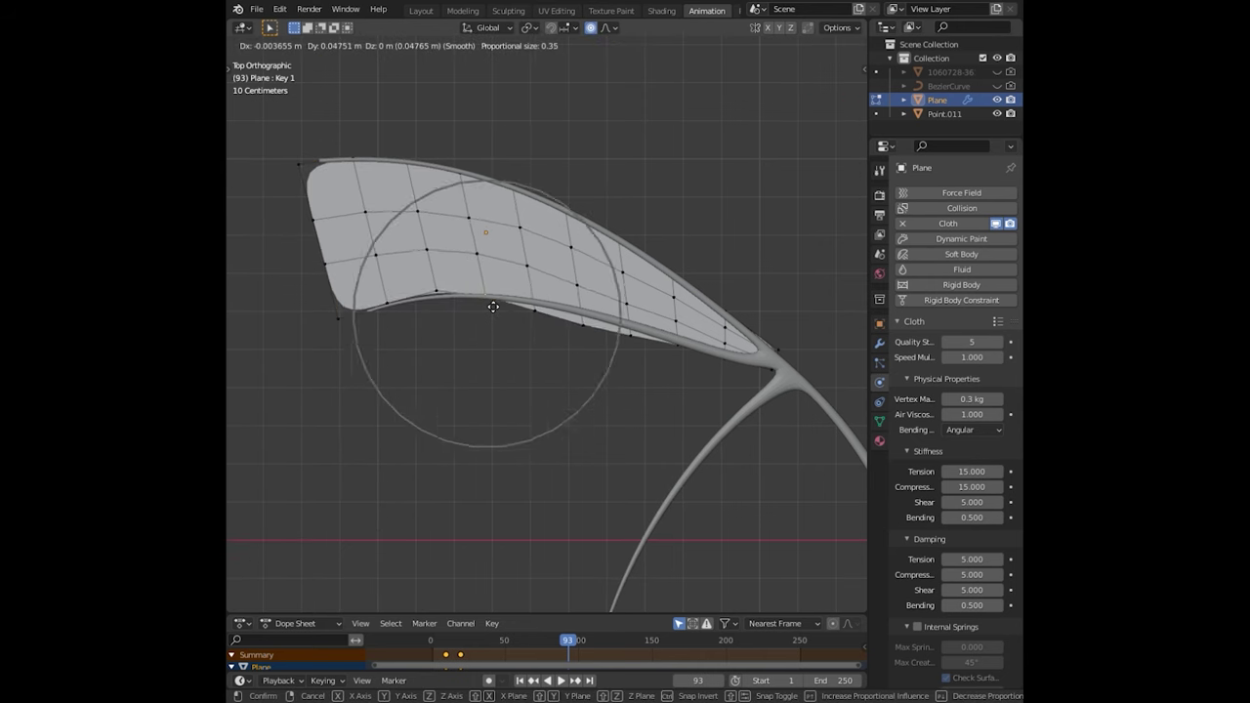
click(588, 337)
key(g)
scroll(587, 323, down, 5)
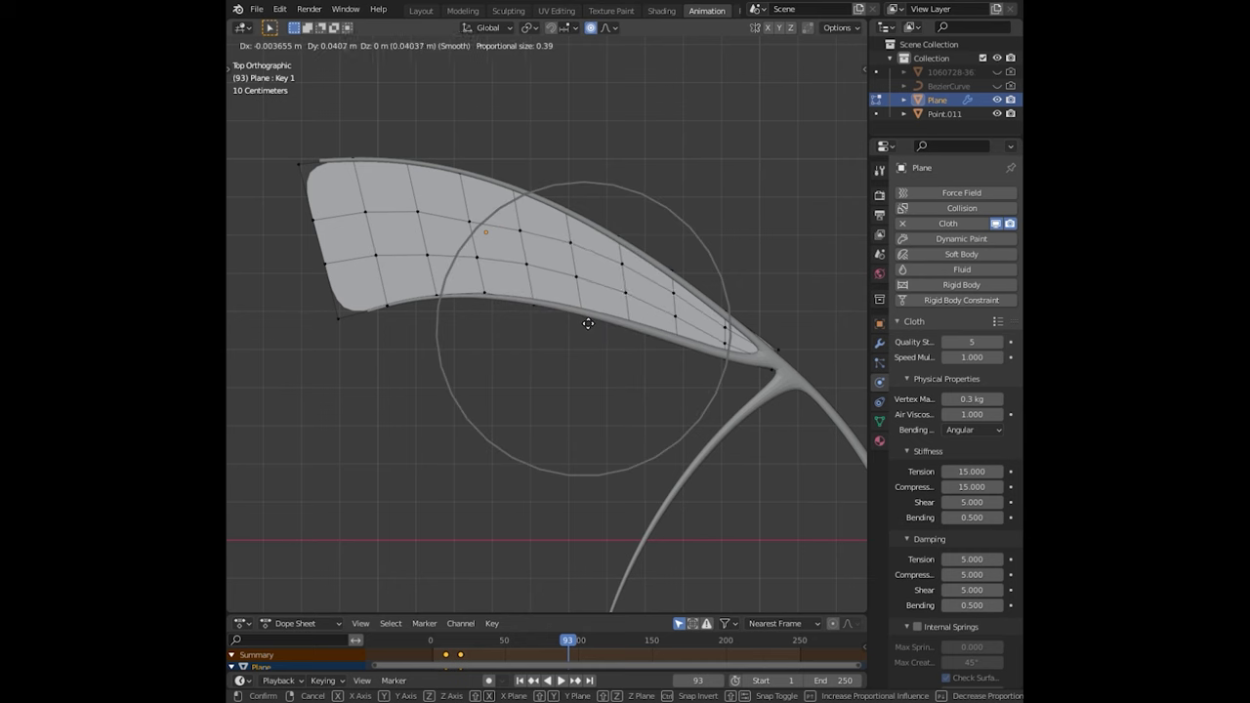
key(Escape)
key(g)
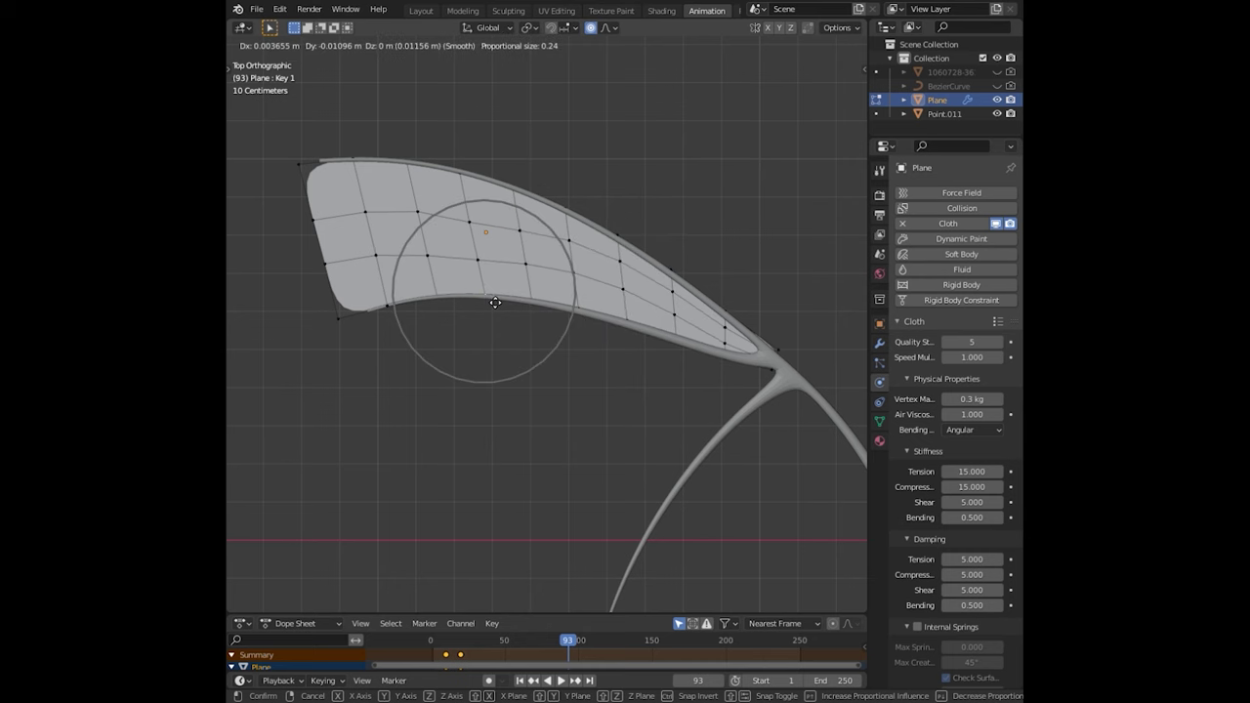
click(682, 340)
- In wireframe view, fine-tune the tip vertex onto the bone joint
key(shift+z)
key(g)
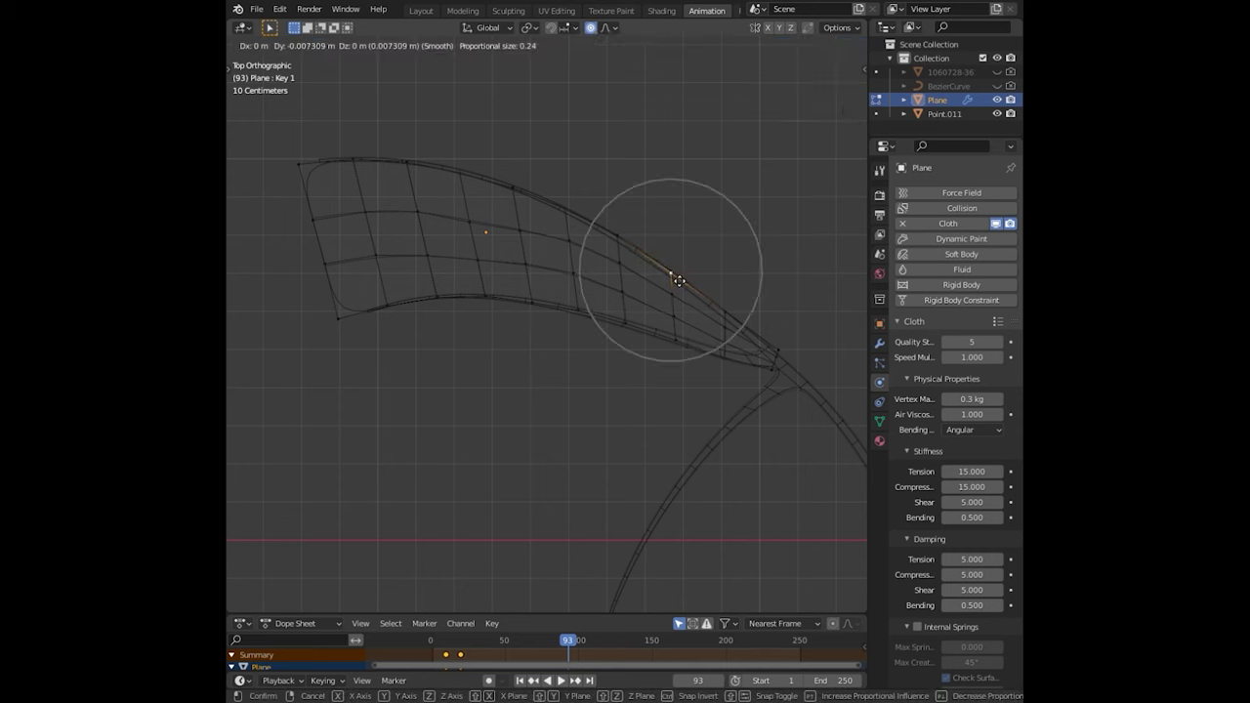
key(Escape)
click(787, 354)
key(g)
click(786, 359)
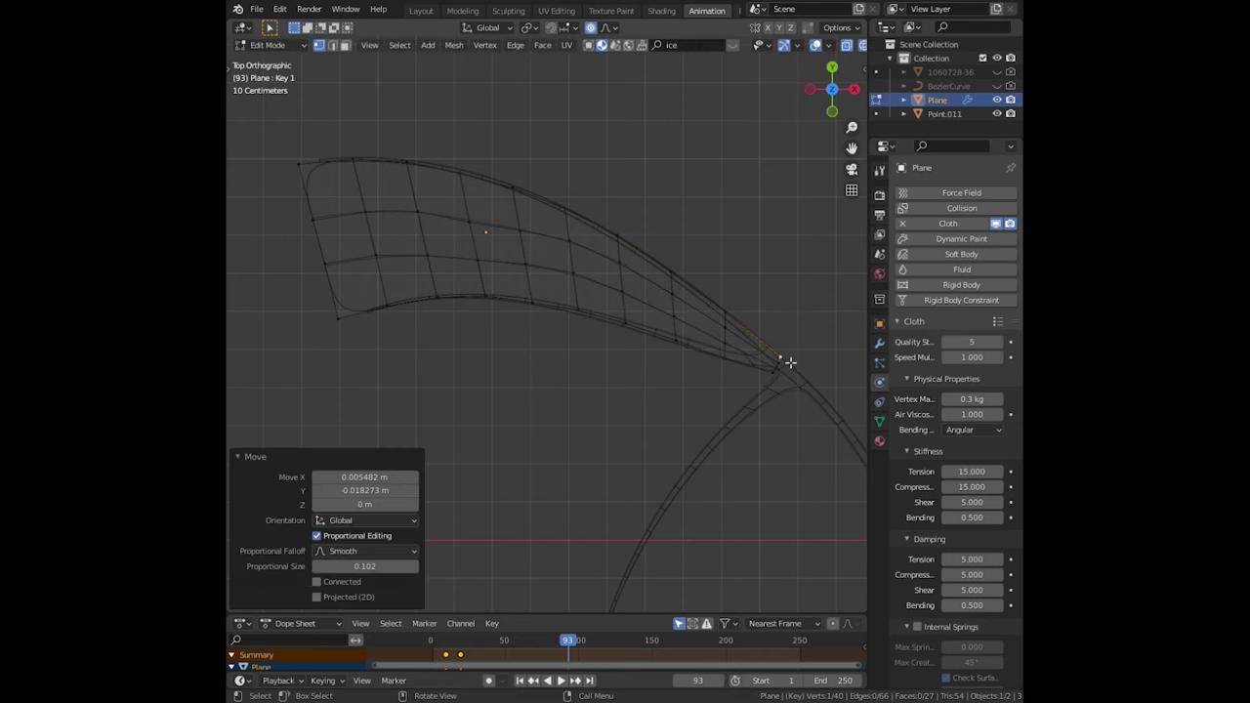
key(g)
click(775, 368)
key(g)
click(776, 357)
- Snap the top-left and bottom-left corner vertices onto the wing bones
click(303, 163)
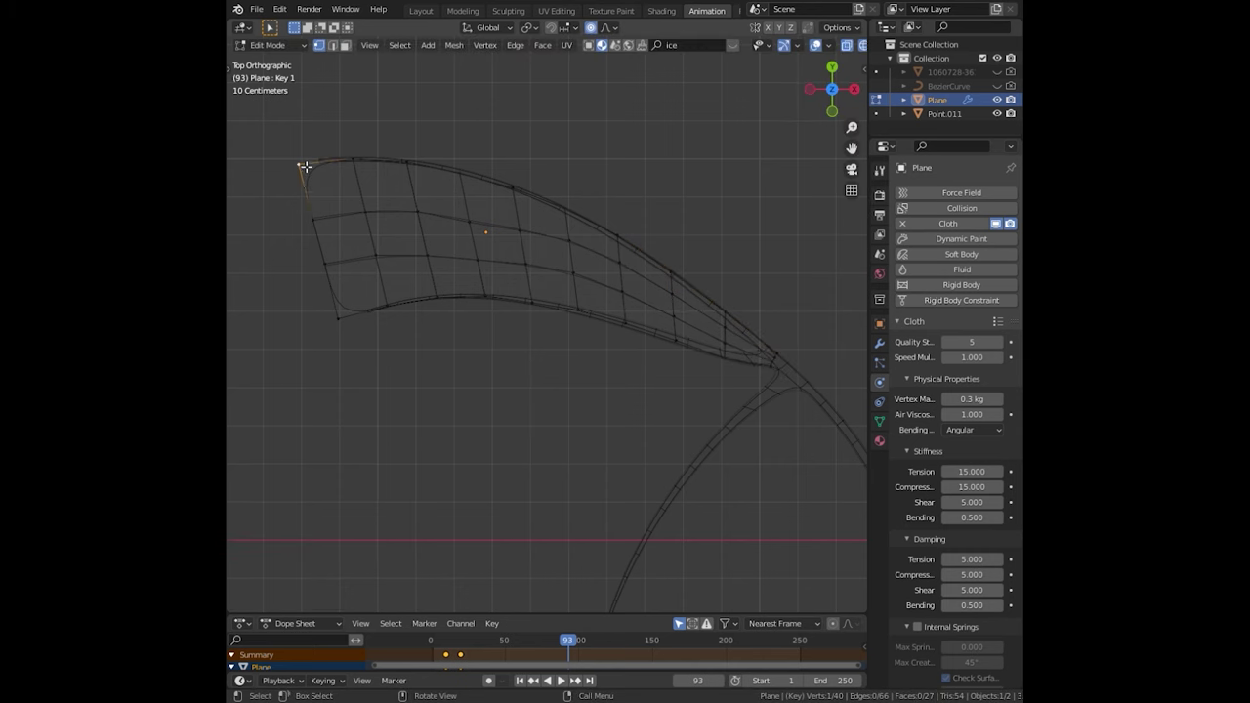
key(g)
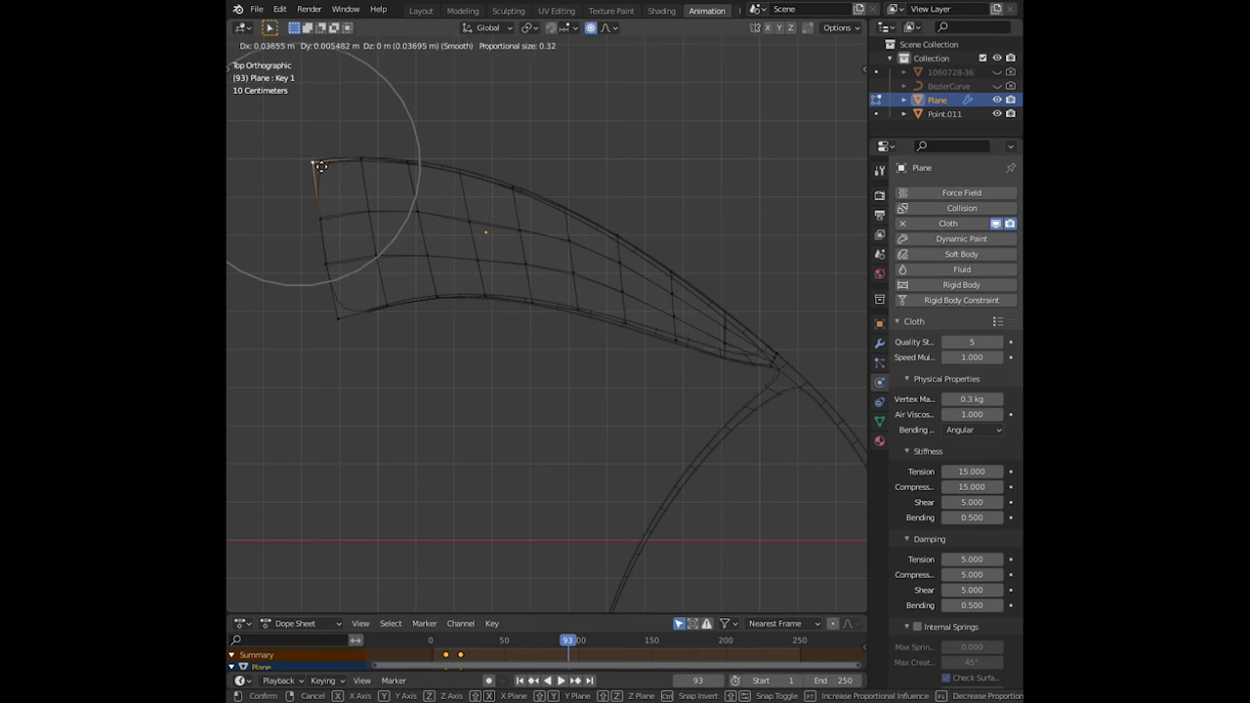
click(321, 166)
click(337, 315)
key(g)
click(353, 311)
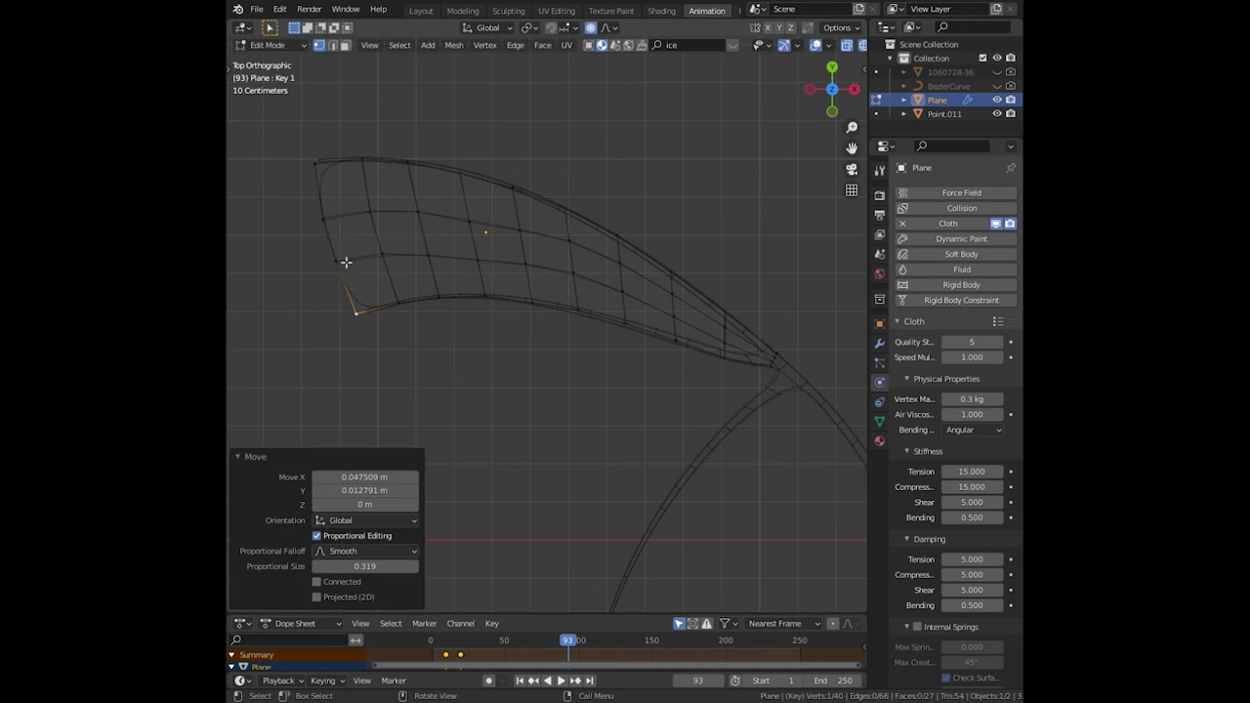
- Add an edge loop near the outer edge and return to Object Mode
click(350, 208)
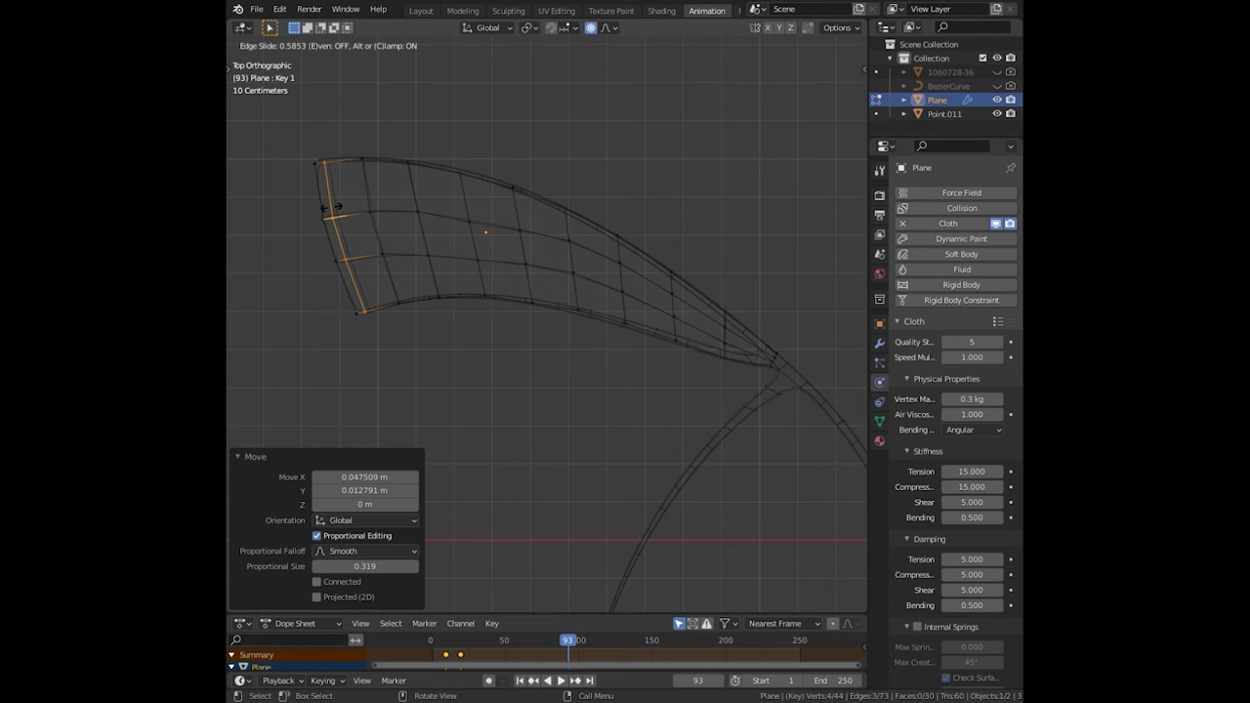
click(332, 207)
key(Tab)
- Replay the cloth simulation from the start in solid view, then show the cloth presets list
key(shift+z)
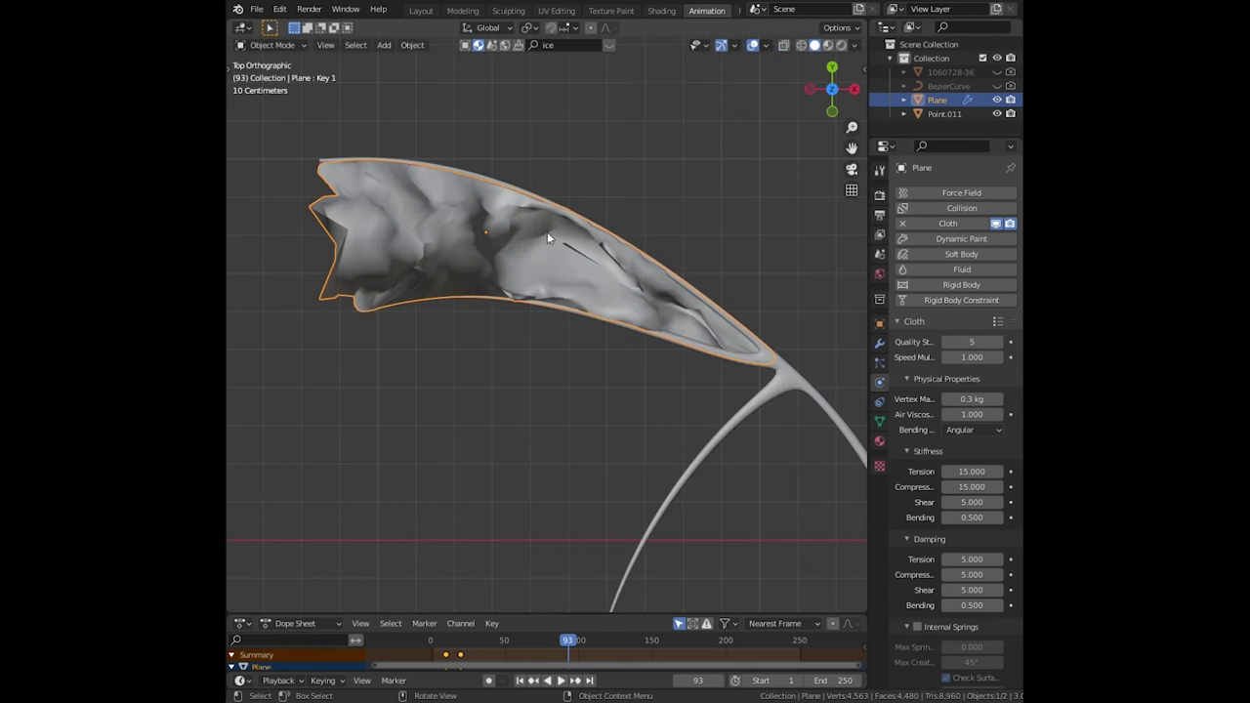
click(427, 644)
key(space)
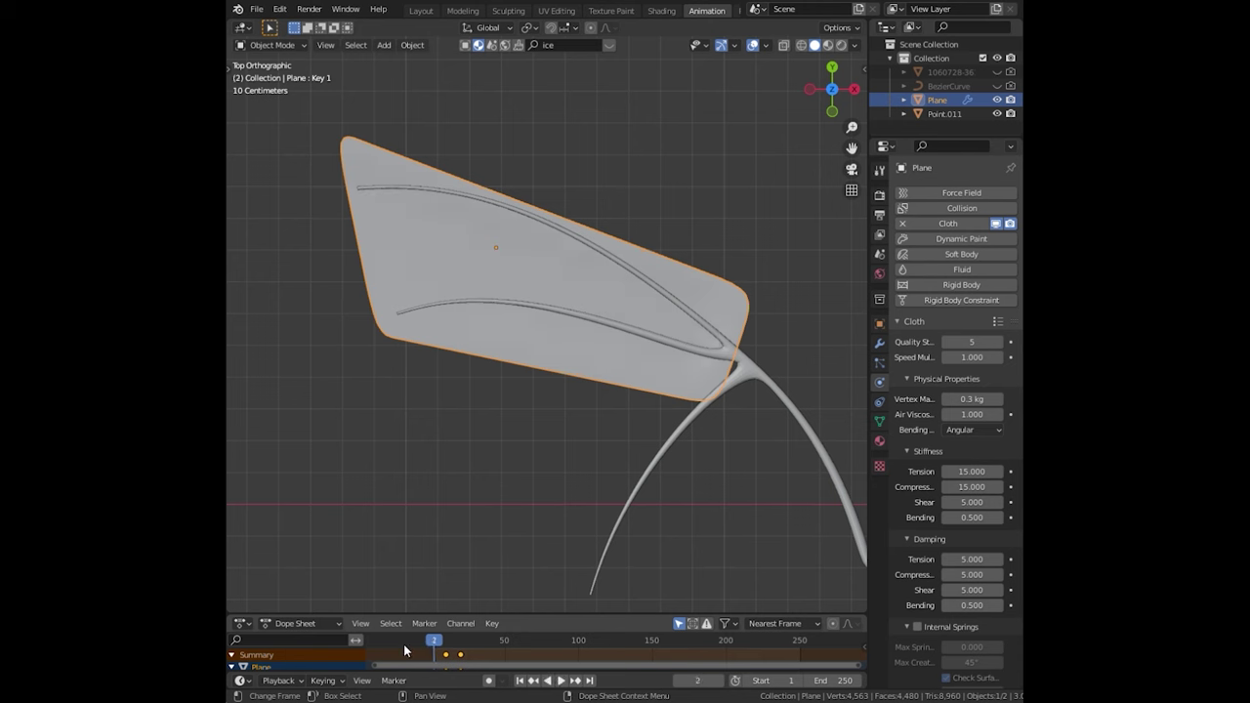
key(space)
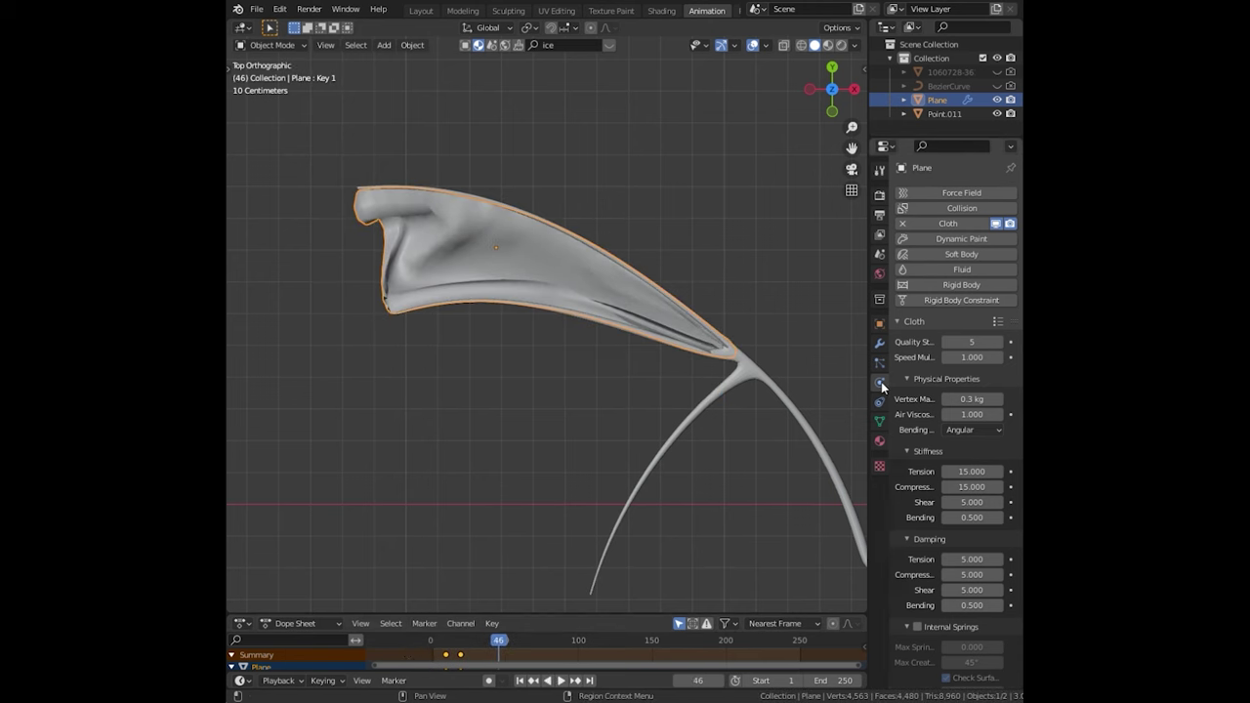
click(997, 322)
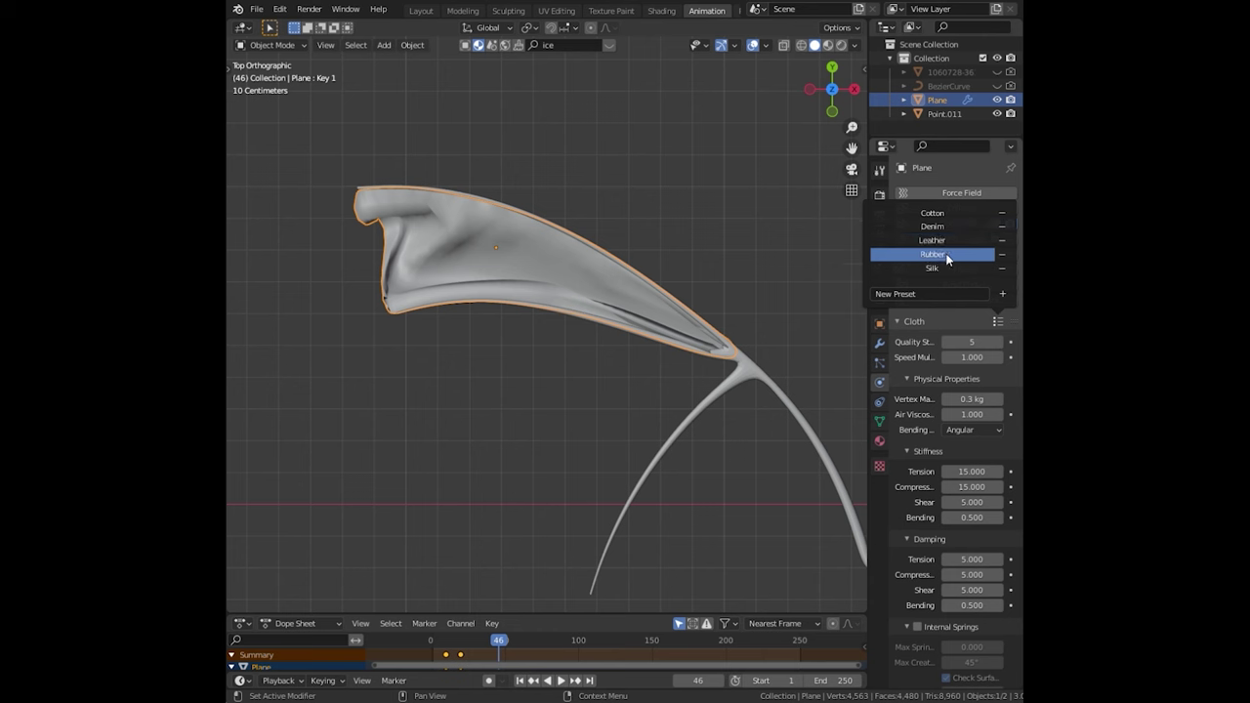
- Bring the Cloth Shape settings into view and set Shrinking Factor to 0.200
scroll(944, 371, down, 2)
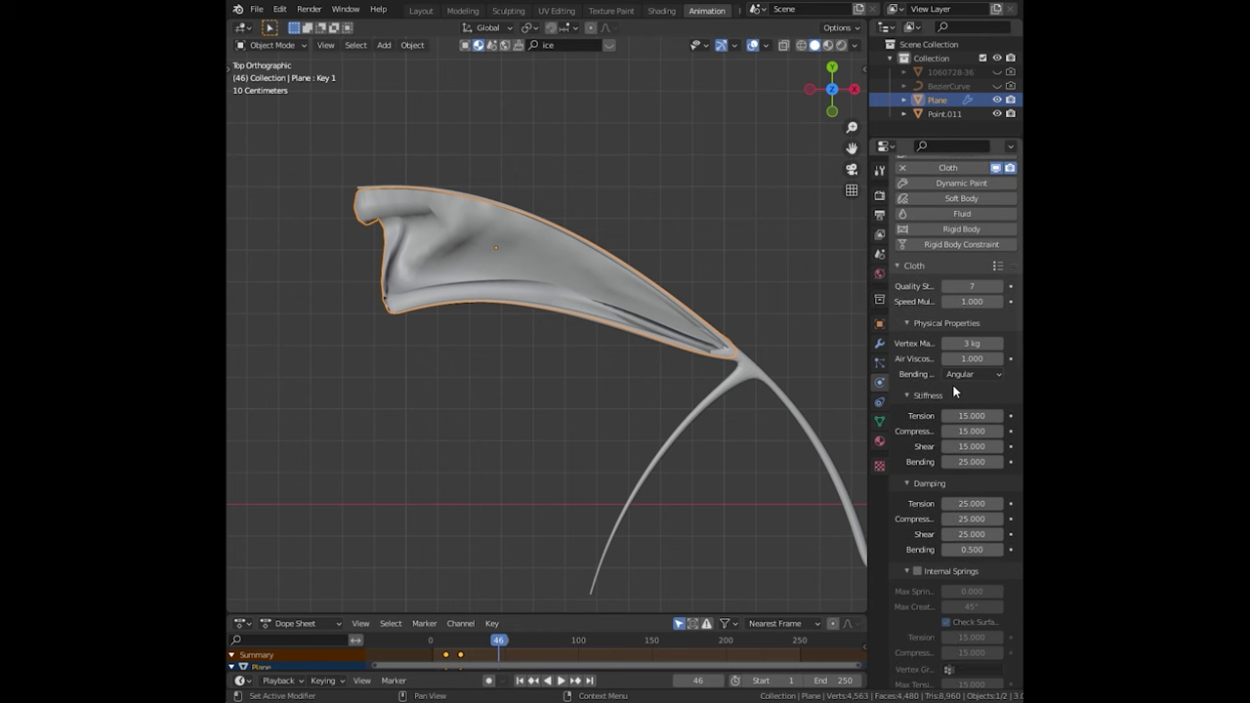
scroll(945, 386, down, 2)
scroll(946, 398, down, 3)
scroll(946, 398, down, 3)
scroll(944, 405, down, 2)
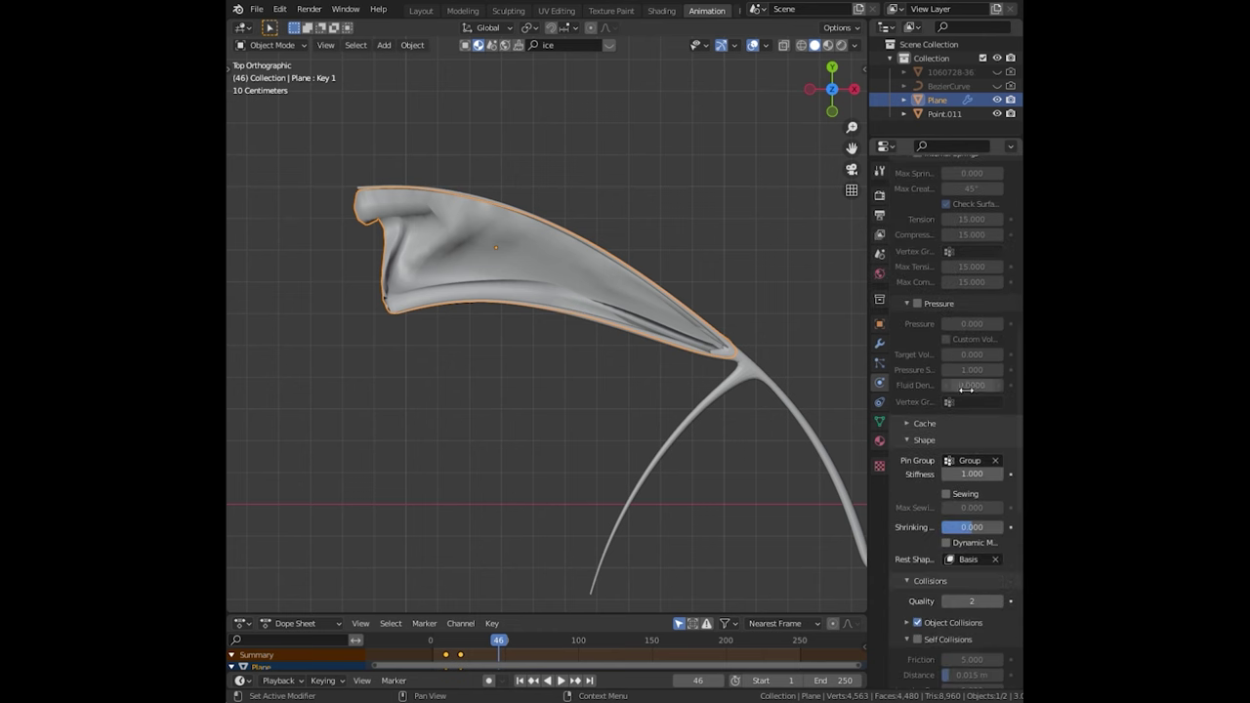
scroll(939, 415, down, 2)
scroll(936, 424, down, 1)
scroll(936, 423, down, 2)
scroll(937, 424, down, 2)
- Replay the simulation from the start to inspect the tightened membrane
key(shift+Left)
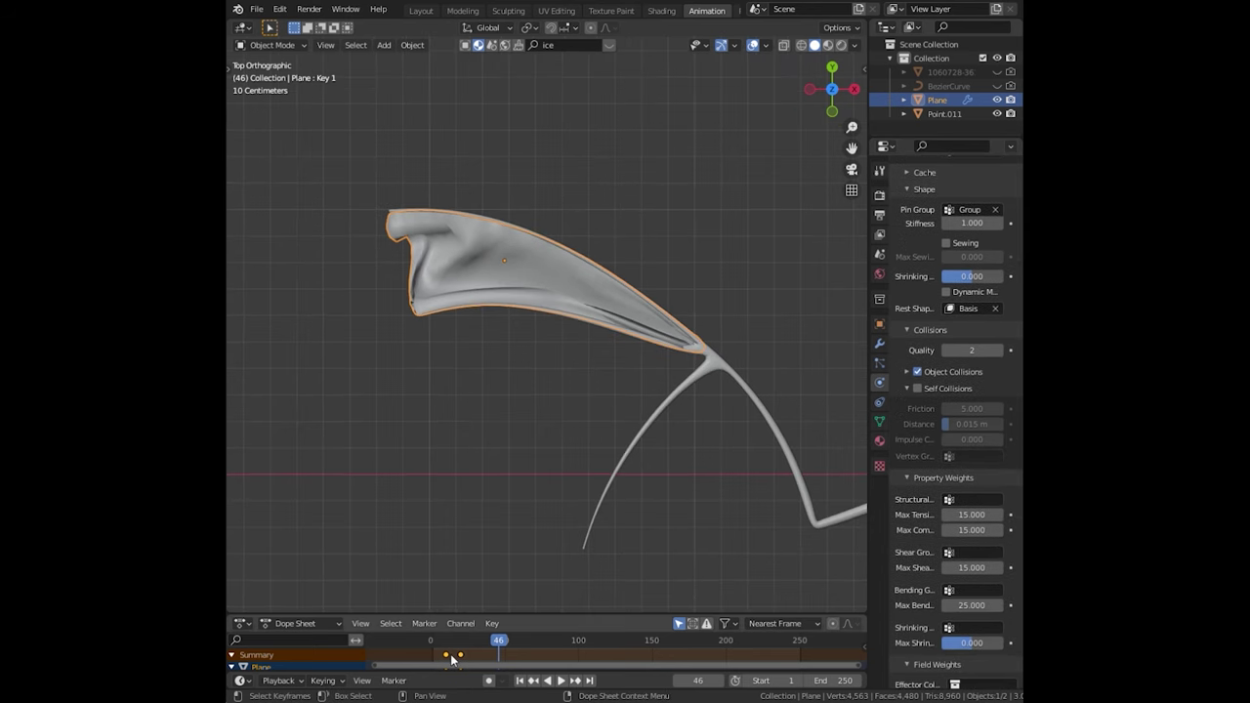
key(space)
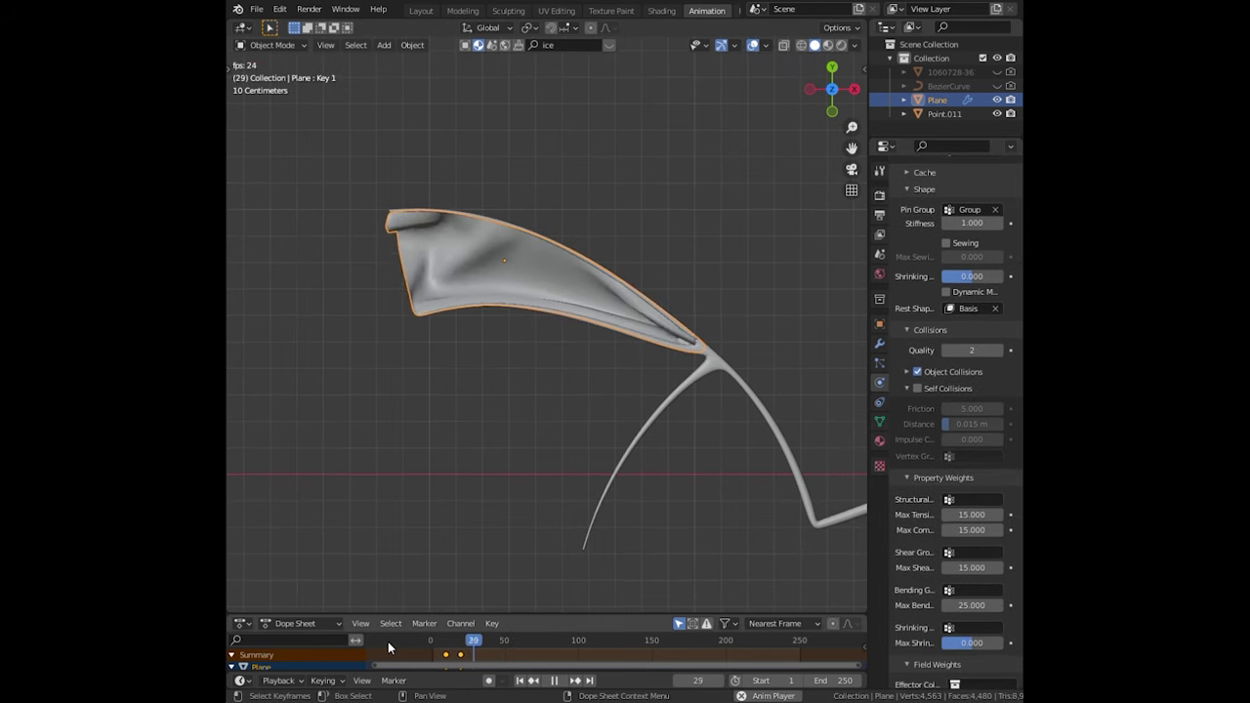
key(space)
scroll(944, 501, down, 1)
scroll(944, 501, up, 2)
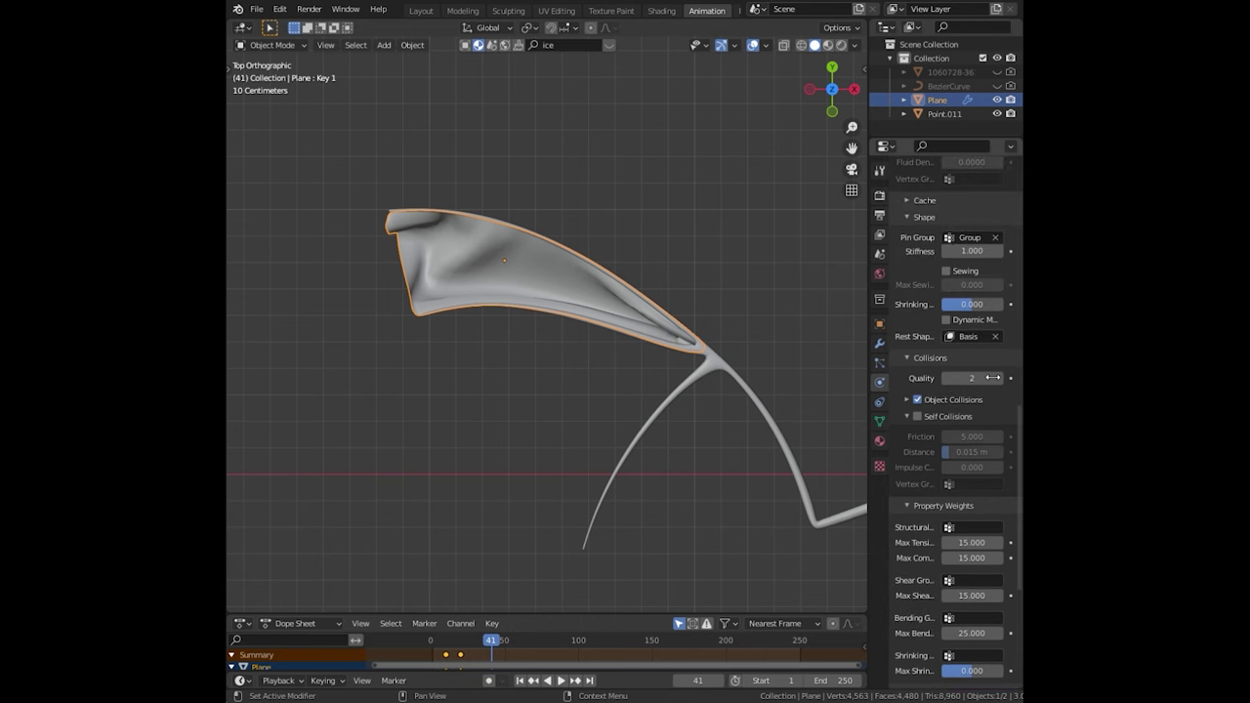
scroll(971, 288, up, 4)
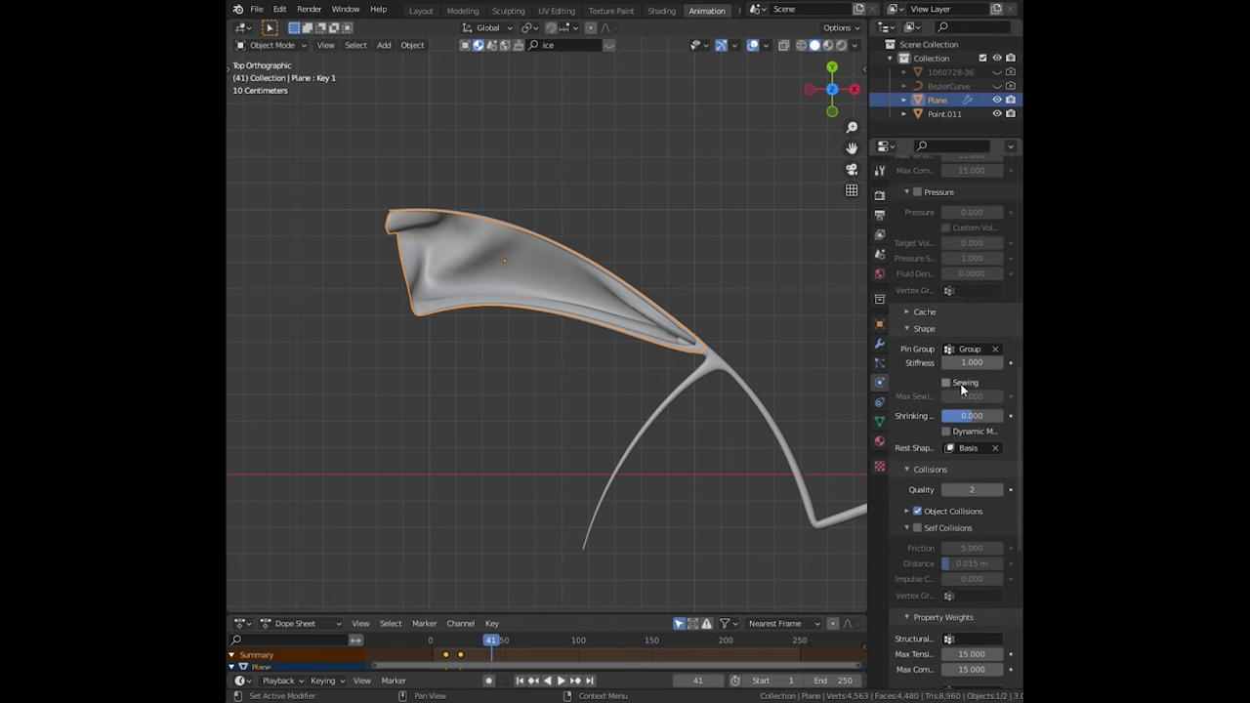
scroll(971, 417, up, 1)
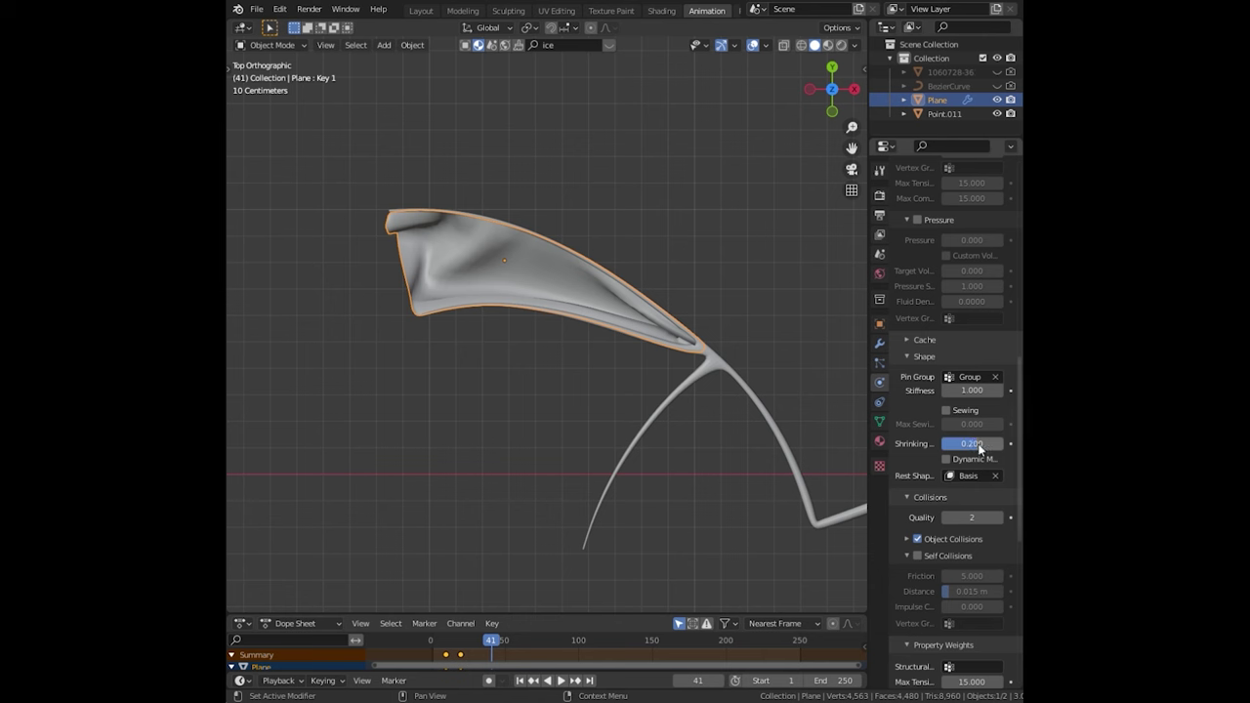
- Replay the simulation repeatedly while raising the shrinking factor to 0.400
click(418, 639)
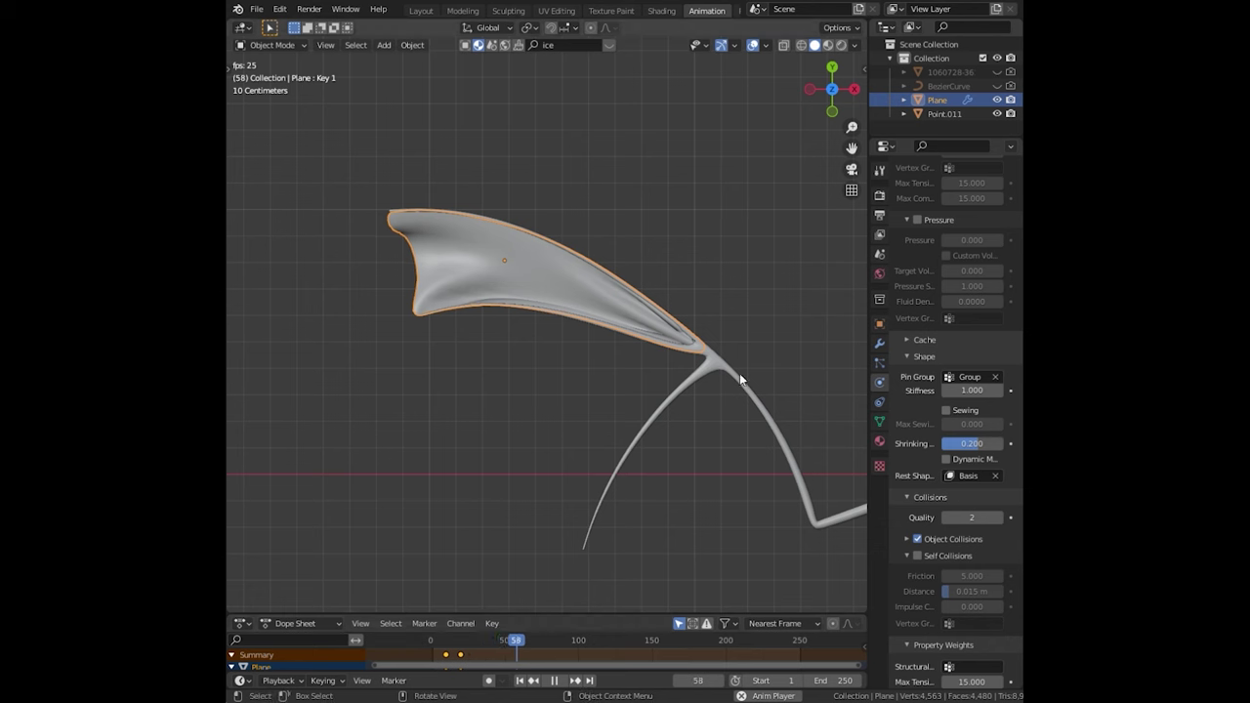
key(space)
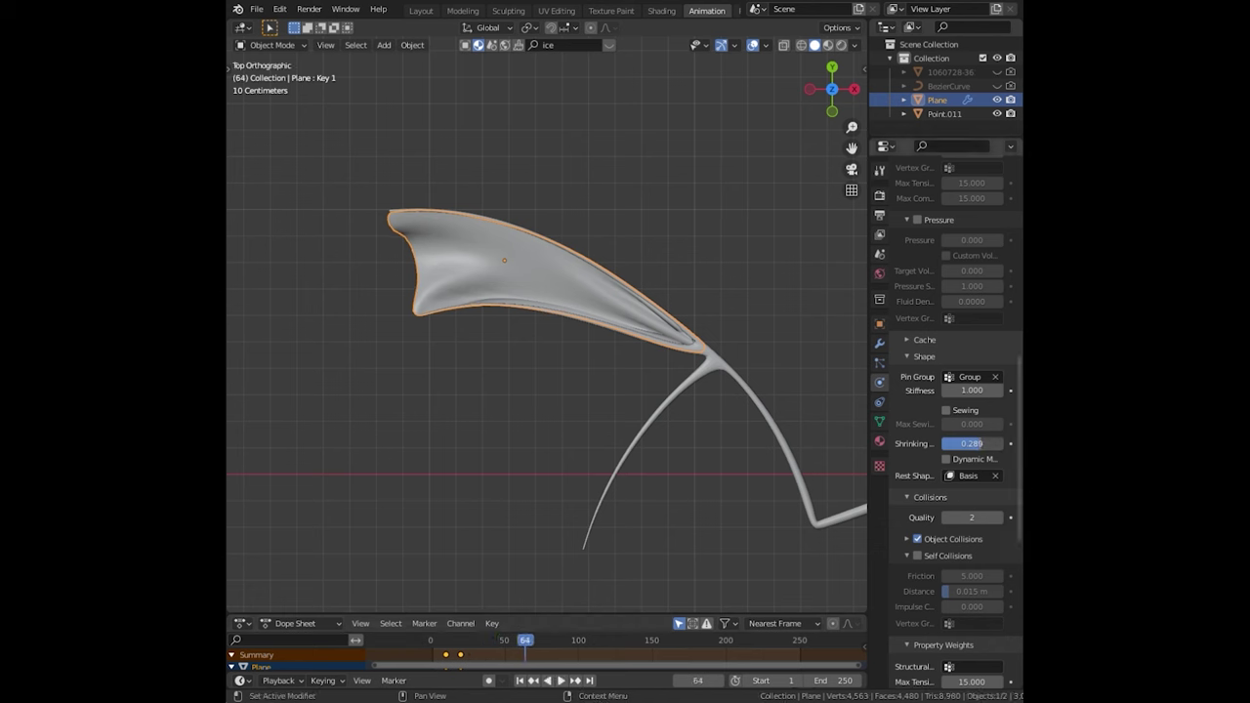
click(426, 640)
key(space)
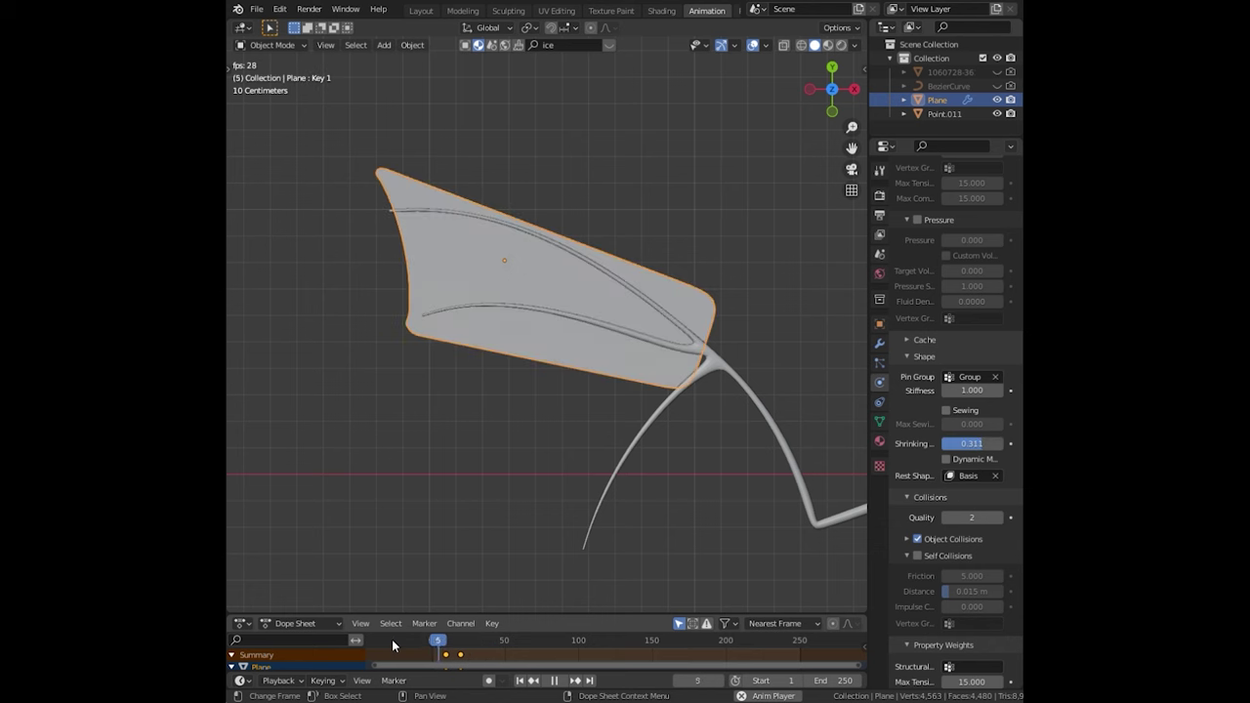
key(space)
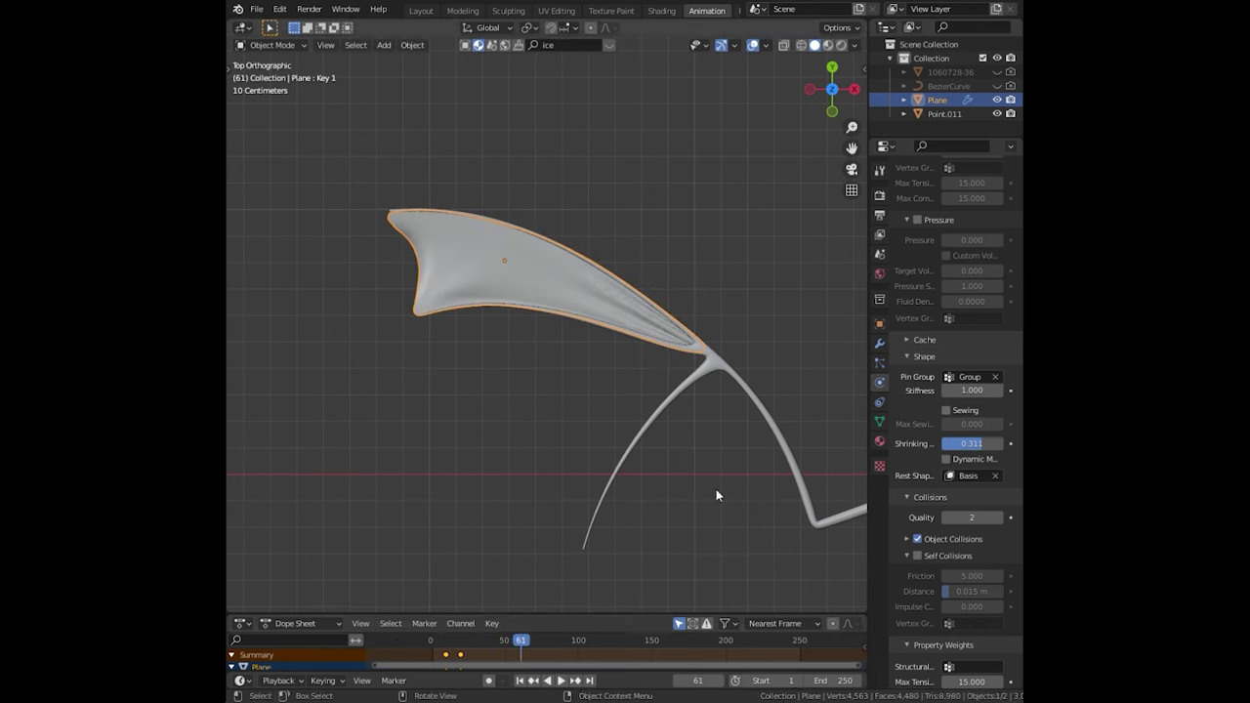
click(427, 639)
key(space)
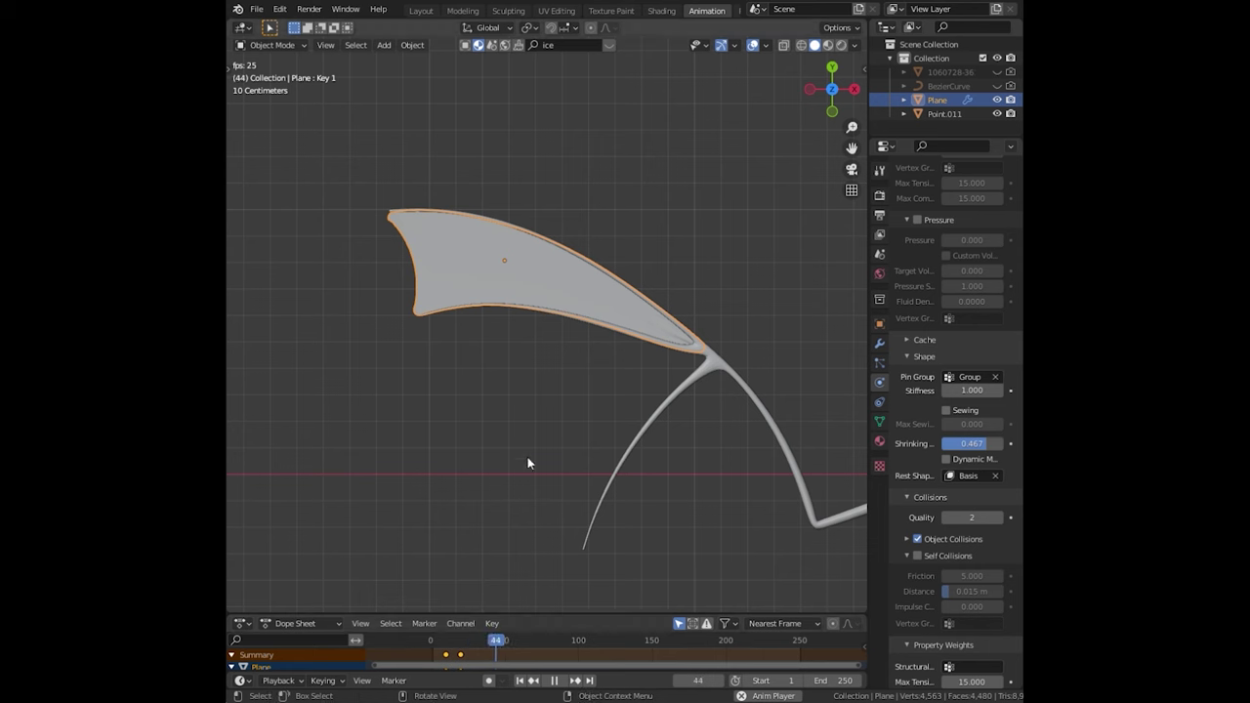
key(space)
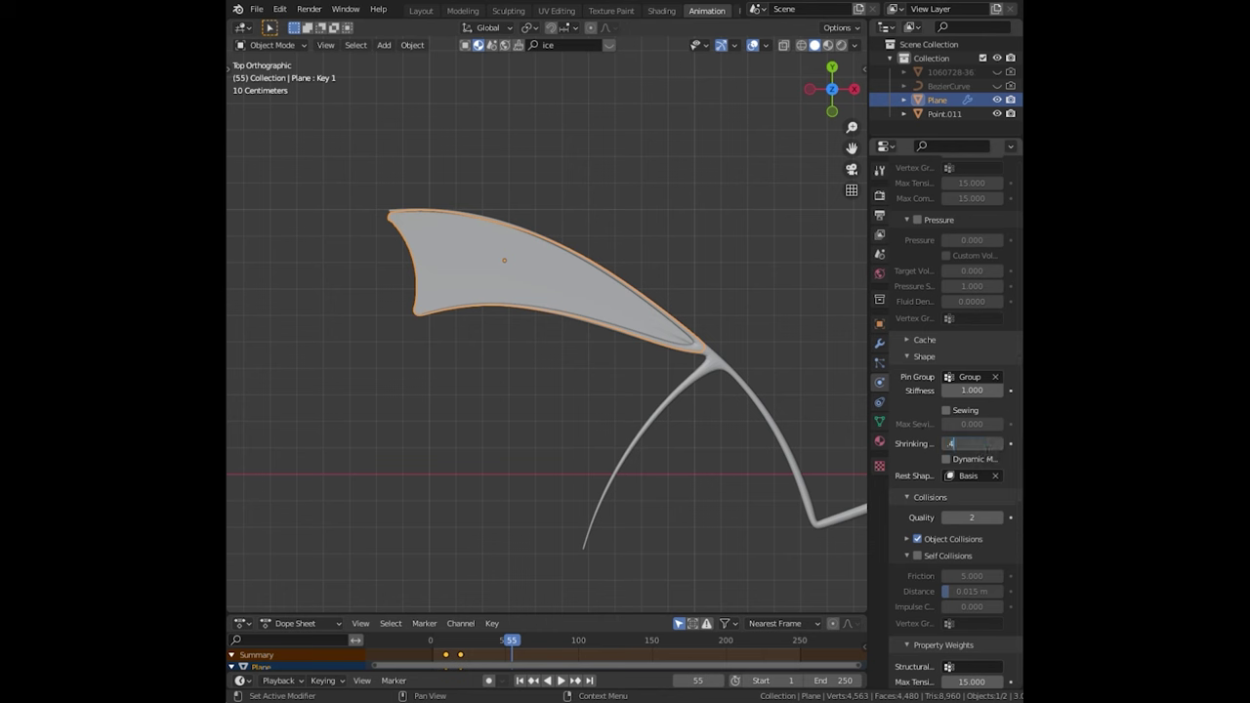
- Inspect the draped membrane and apply Visual Geometry to Mesh to freeze its shape
click(429, 641)
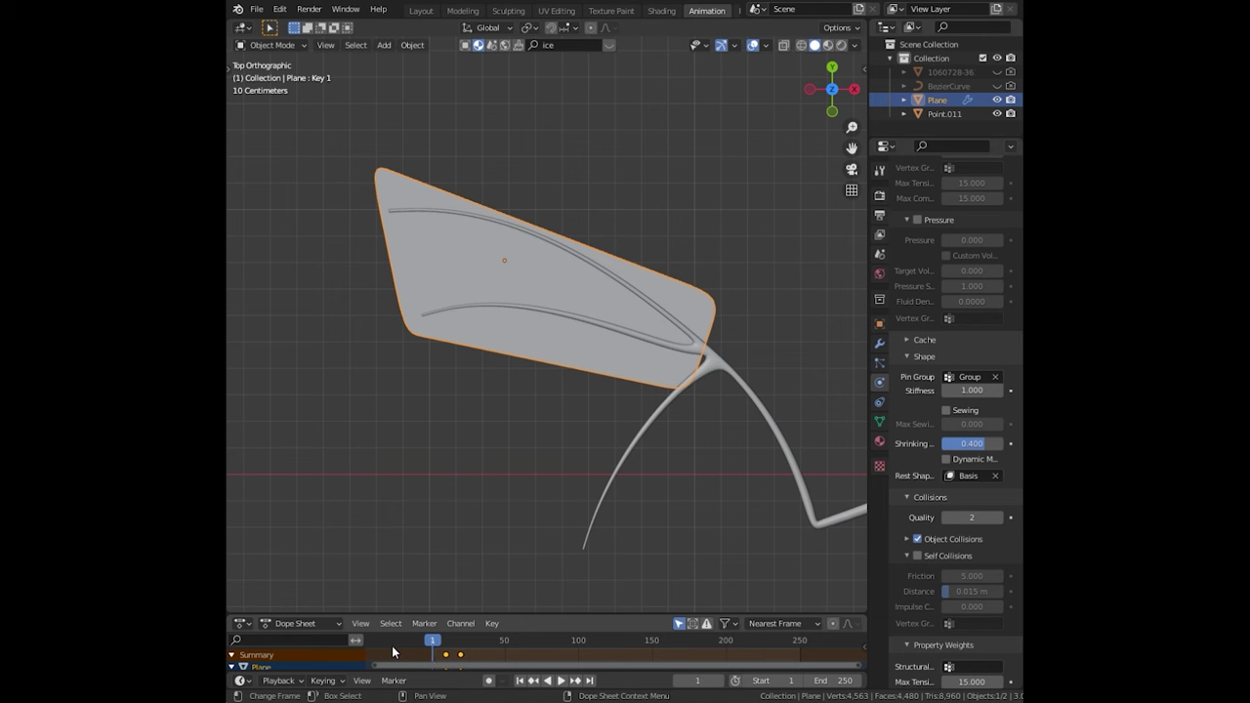
middle_drag(586, 391, 707, 303)
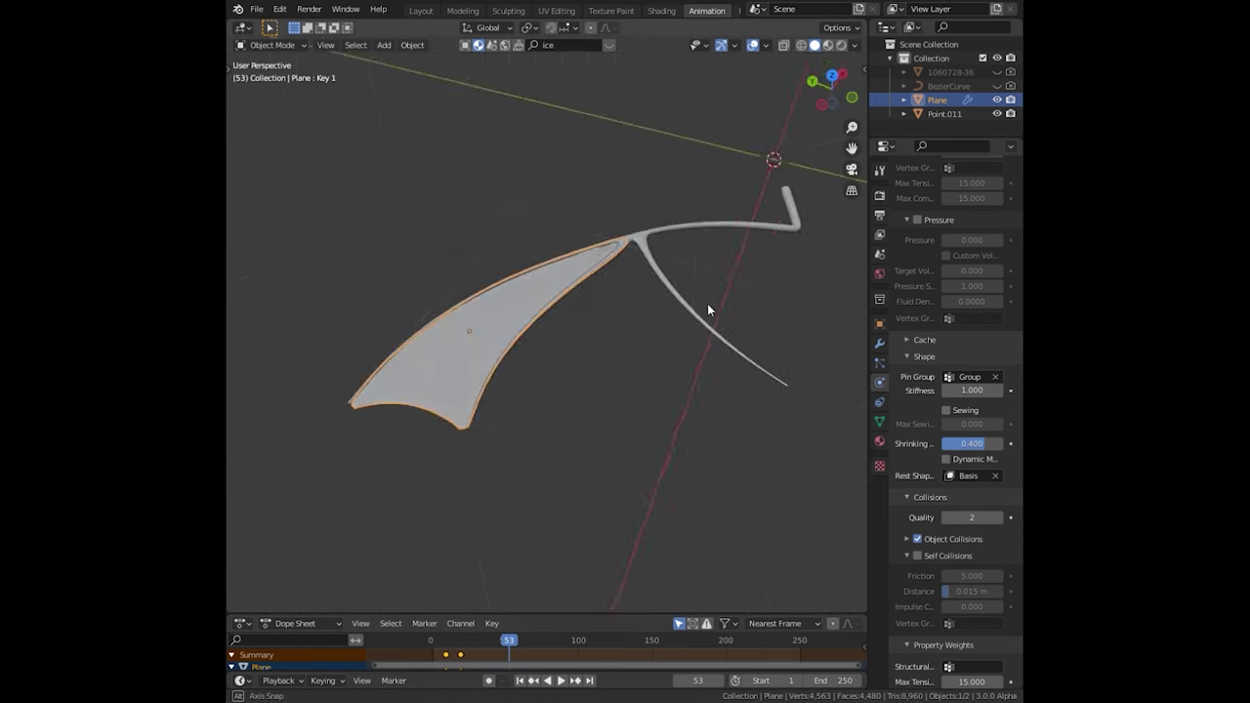
key(space)
scroll(612, 380, down, 4)
scroll(574, 371, down, 2)
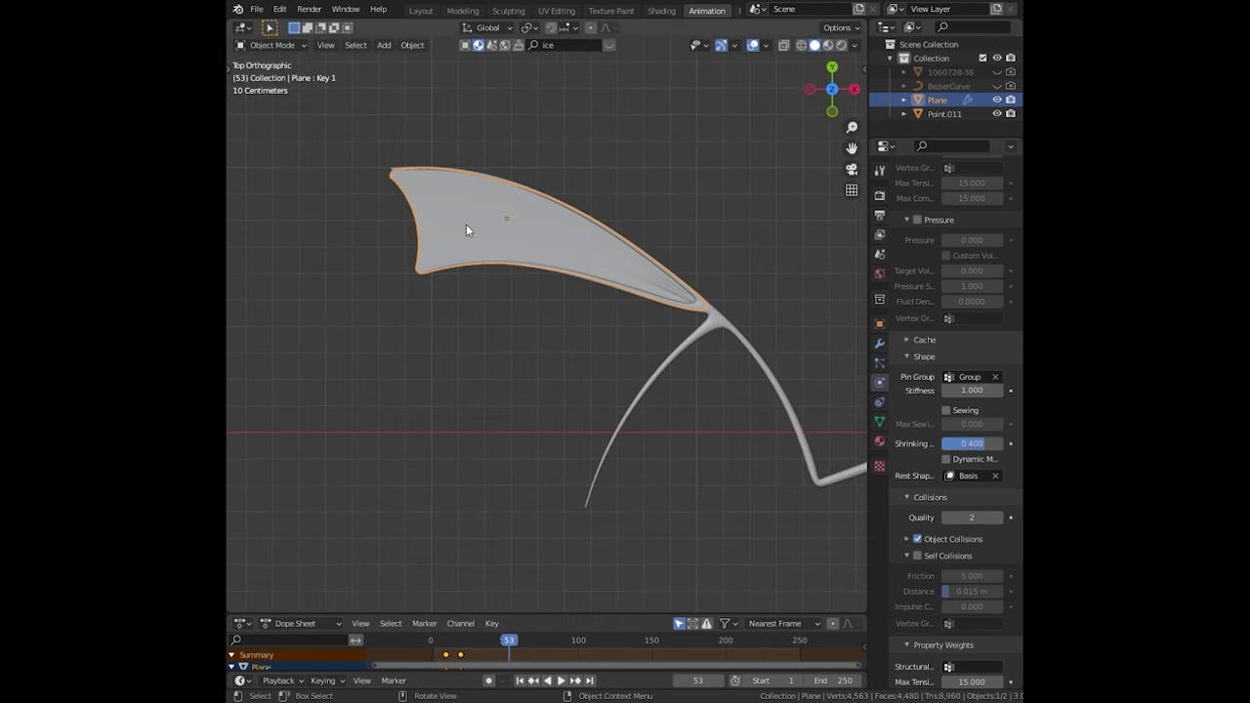
key(ctrl+a)
click(381, 376)
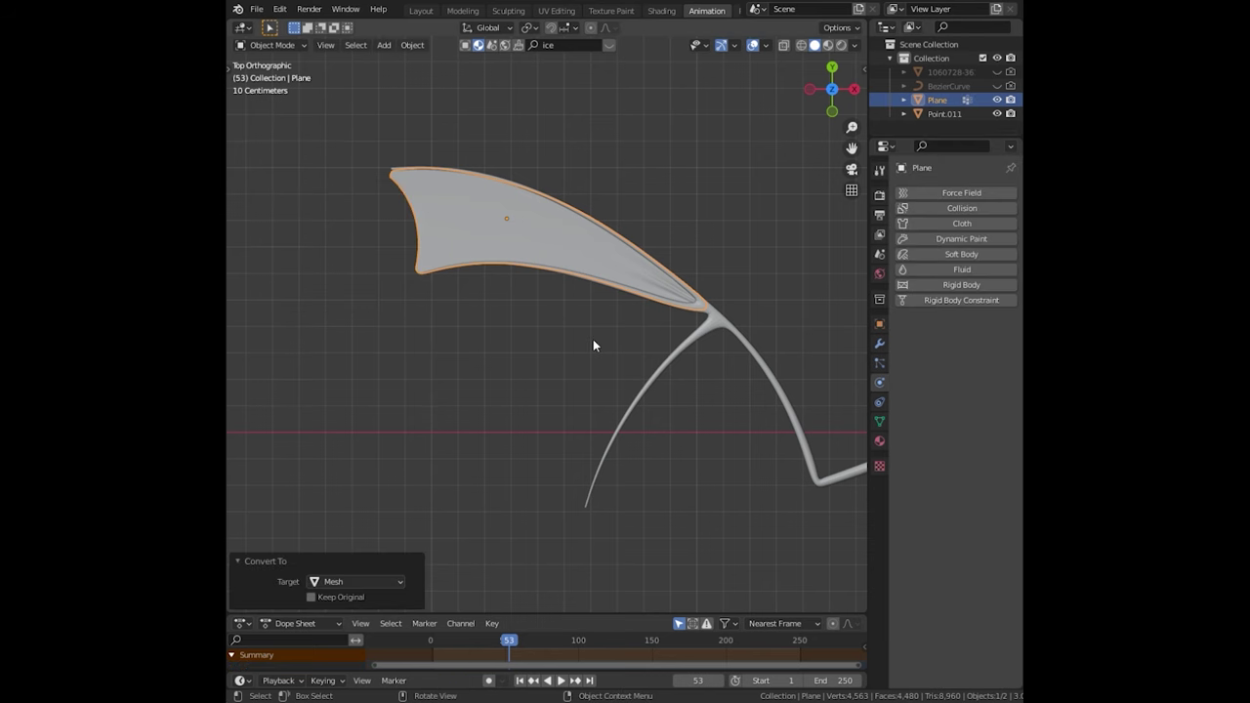
- Add a new plane, then rotate and scale it to fit the next pair of bones
key(a)
key(shift+a)
click(644, 330)
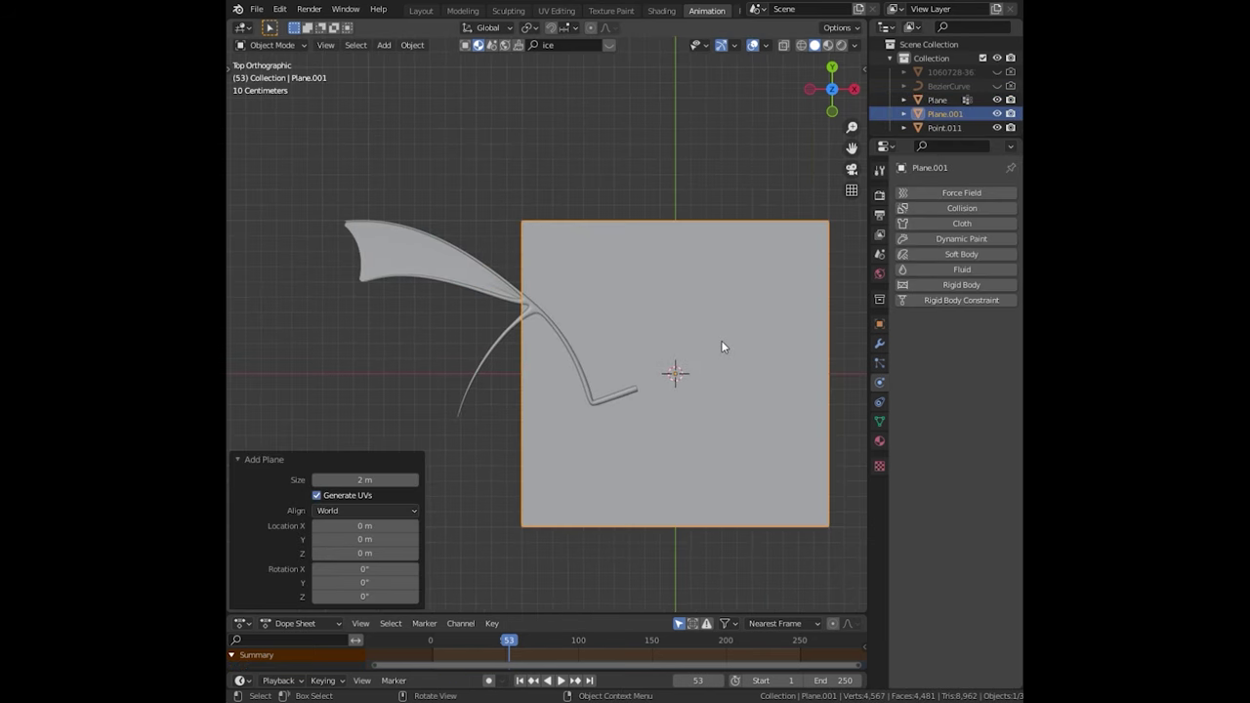
key(r)
scroll(571, 324, up, 2)
key(Tab)
scroll(571, 324, down, 1)
click(552, 148)
- Move the plane's corner vertex onto a wing bone
key(g)
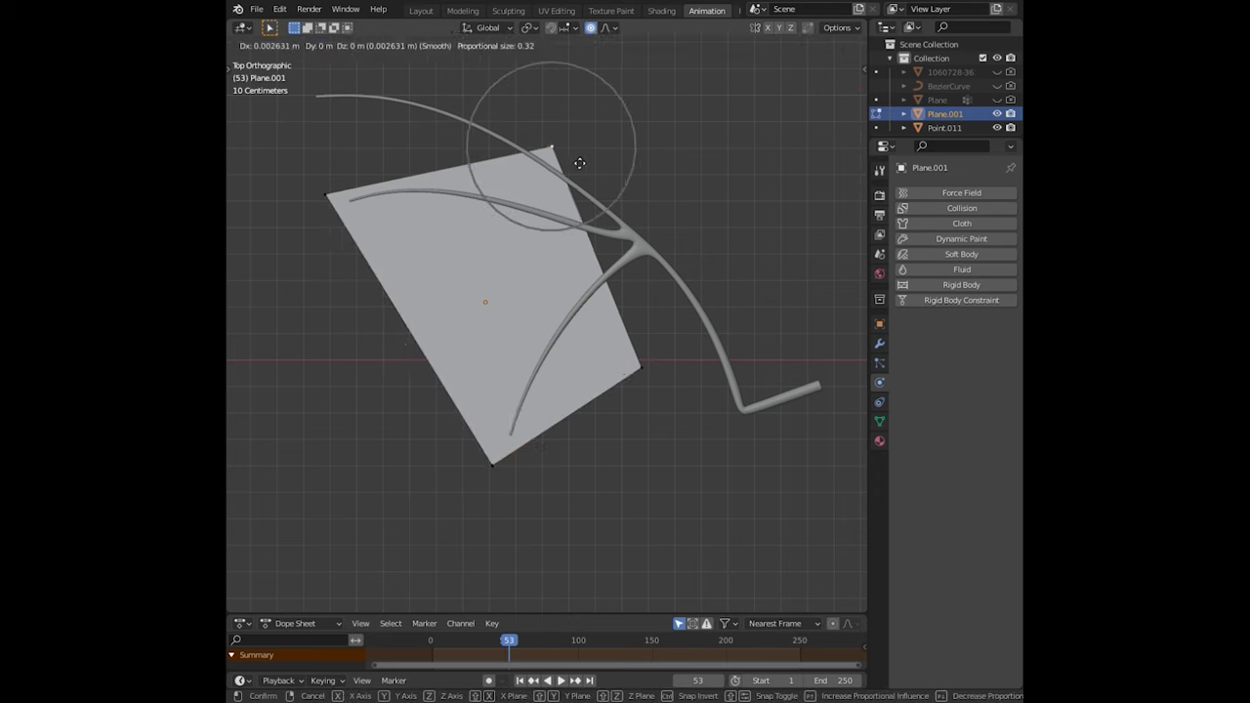
click(673, 326)
scroll(661, 354, up, 1)
key(g)
click(692, 310)
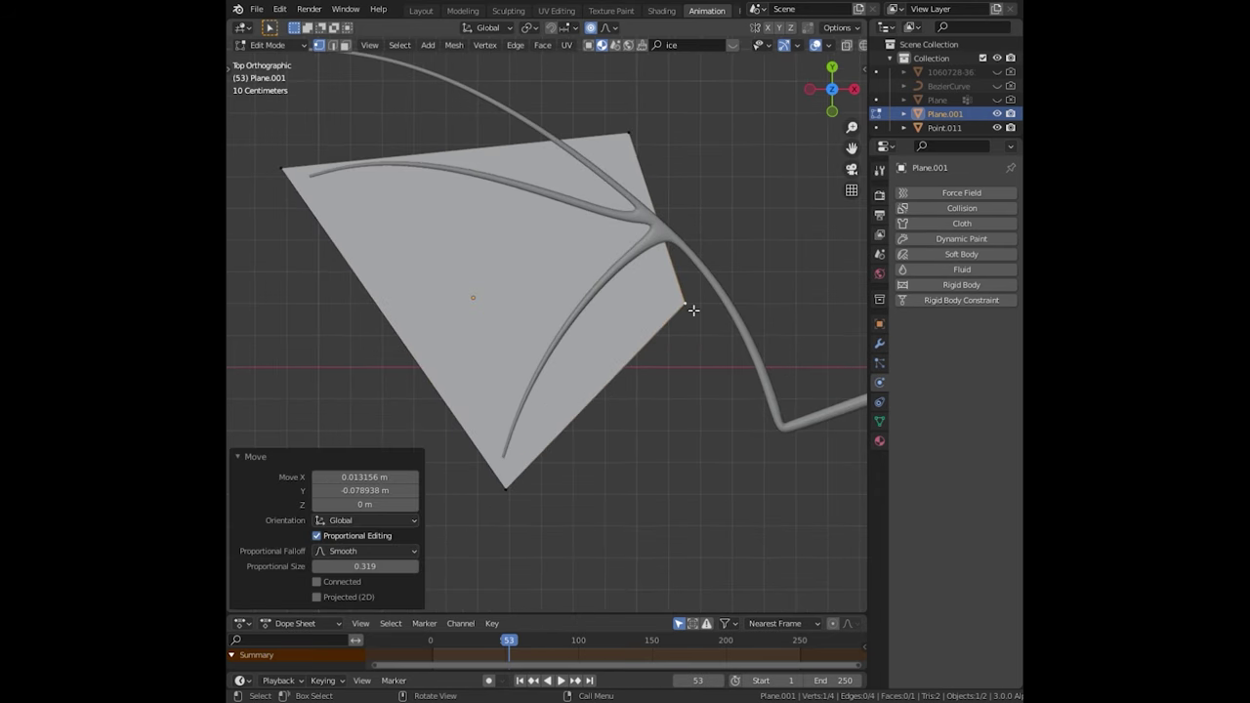
- Rewind the timeline to frame 0 and pull the tip vertex inward in Edit Mode
drag(509, 639, 426, 641)
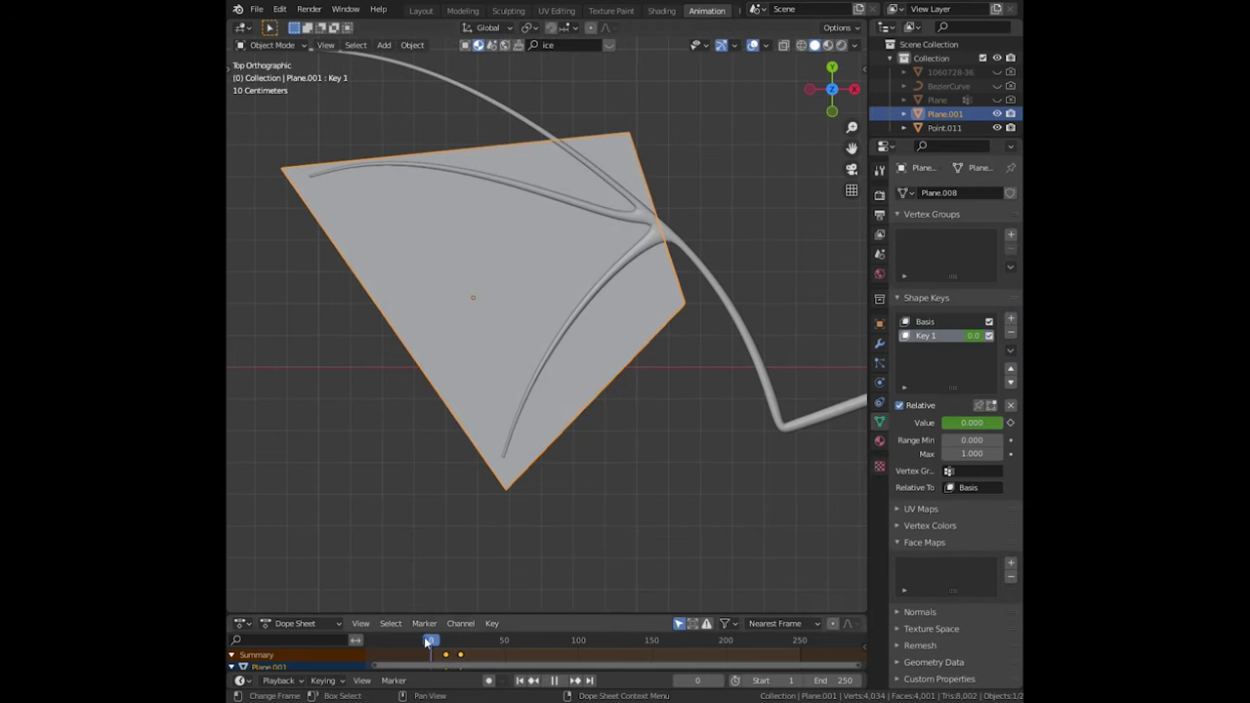
click(460, 640)
key(Tab)
key(s)
click(658, 190)
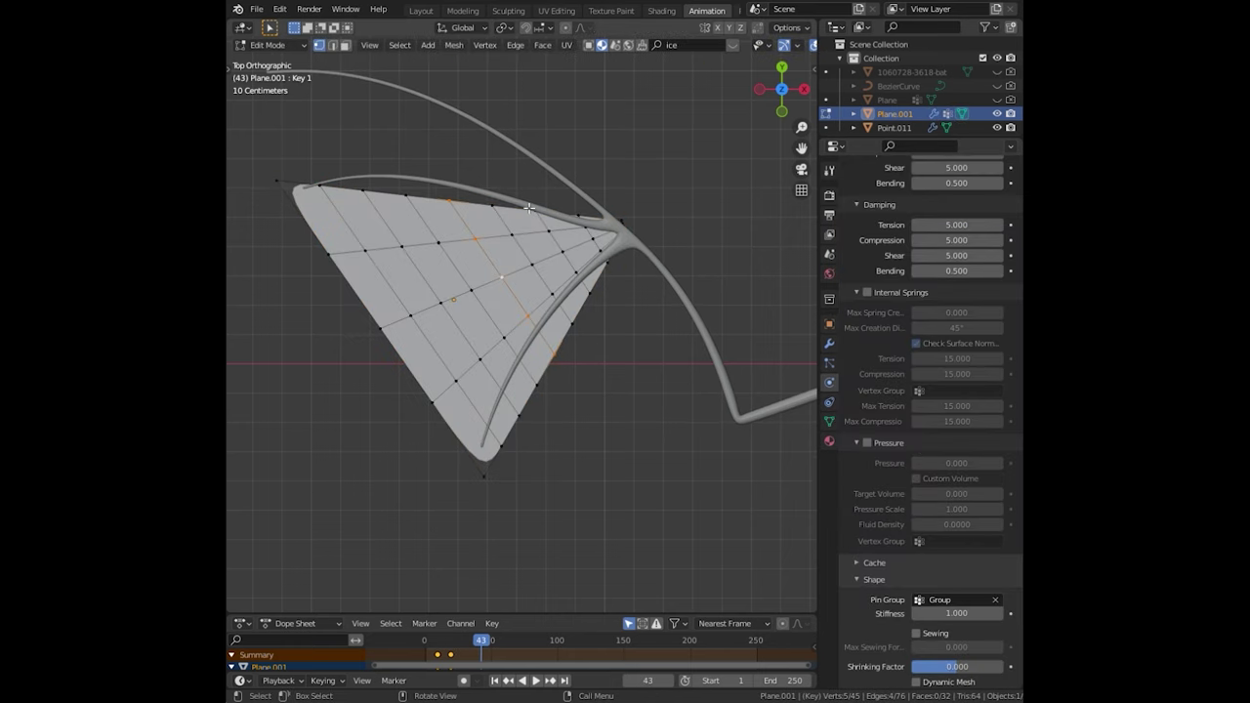
- Pull Plane.001's first edge vertices toward the lower wing bone
key(g)
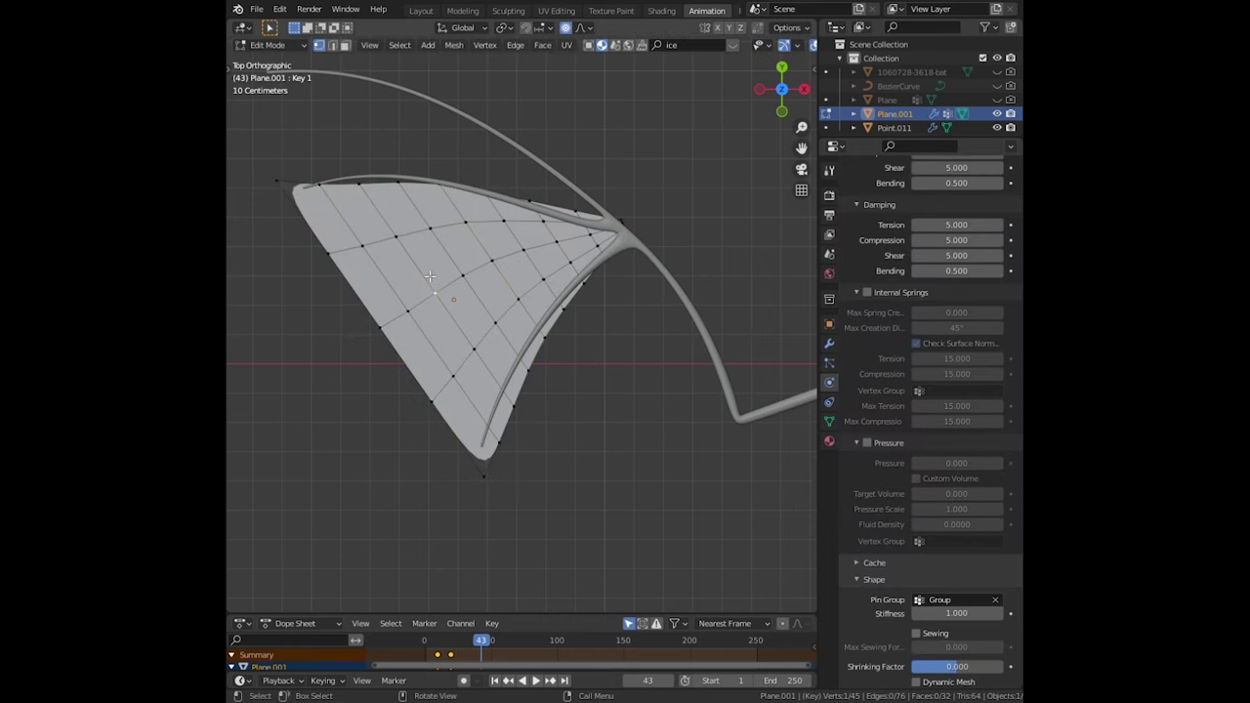
click(547, 224)
key(g)
click(615, 244)
drag(818, 57, 902, 58)
- In wireframe view, move the remaining edge vertices along the bones and return to Object Mode
key(shift+z)
key(g)
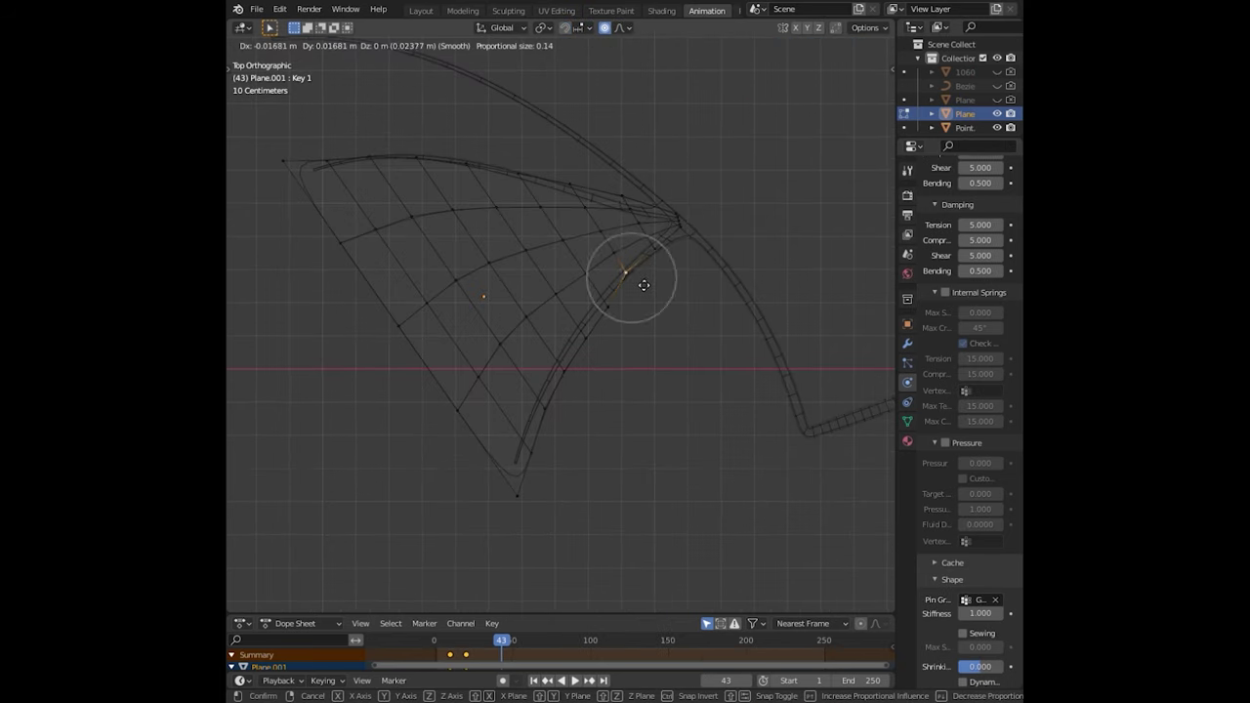
scroll(510, 497, down, 10)
scroll(572, 189, up, 5)
click(683, 217)
key(g)
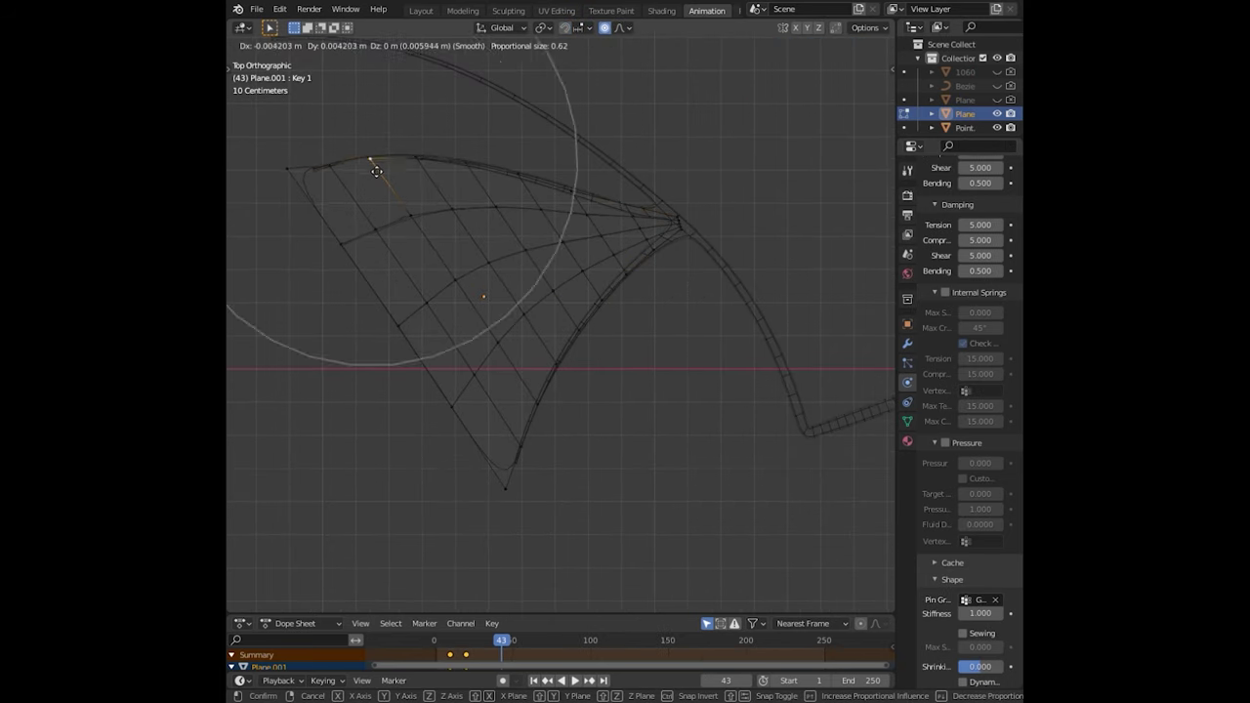
click(293, 184)
key(Tab)
key(shift+z)
key(Left)
key(Left)
key(Left)
- Give the membrane the Rubber cloth preset with 0.182 shrinking and replay the simulation
click(907, 344)
click(907, 382)
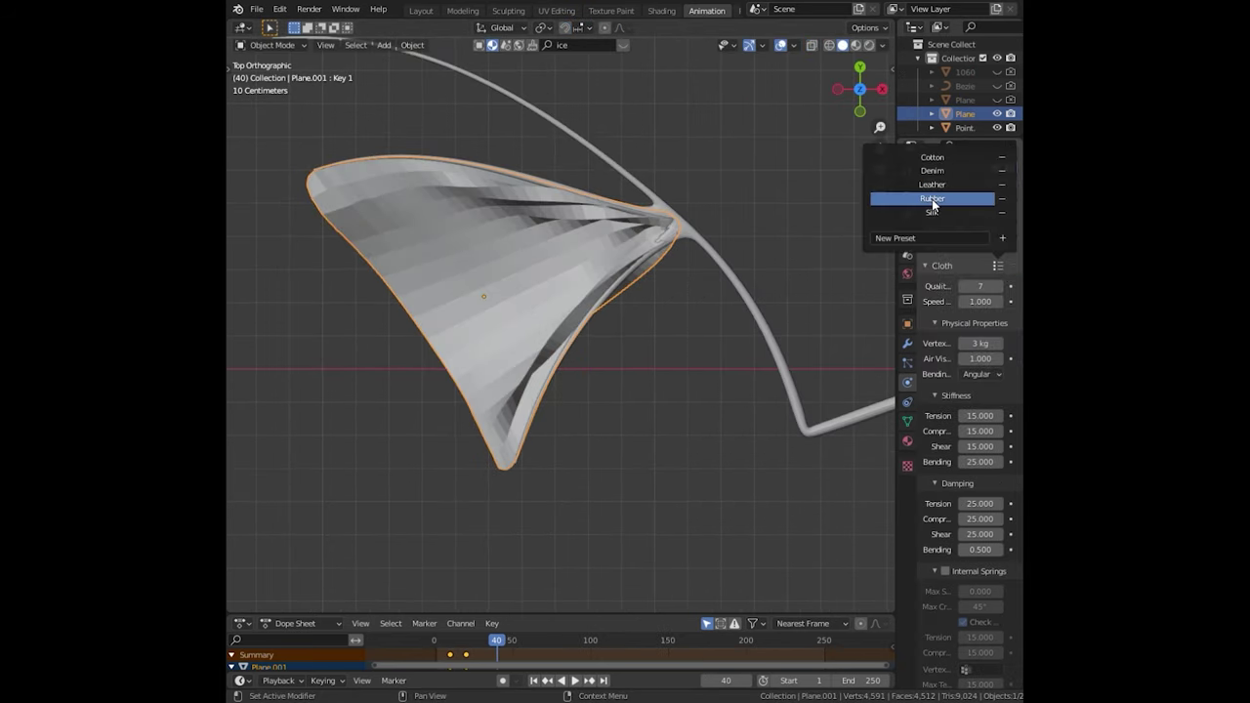
click(928, 201)
scroll(966, 439, down, 10)
key(space)
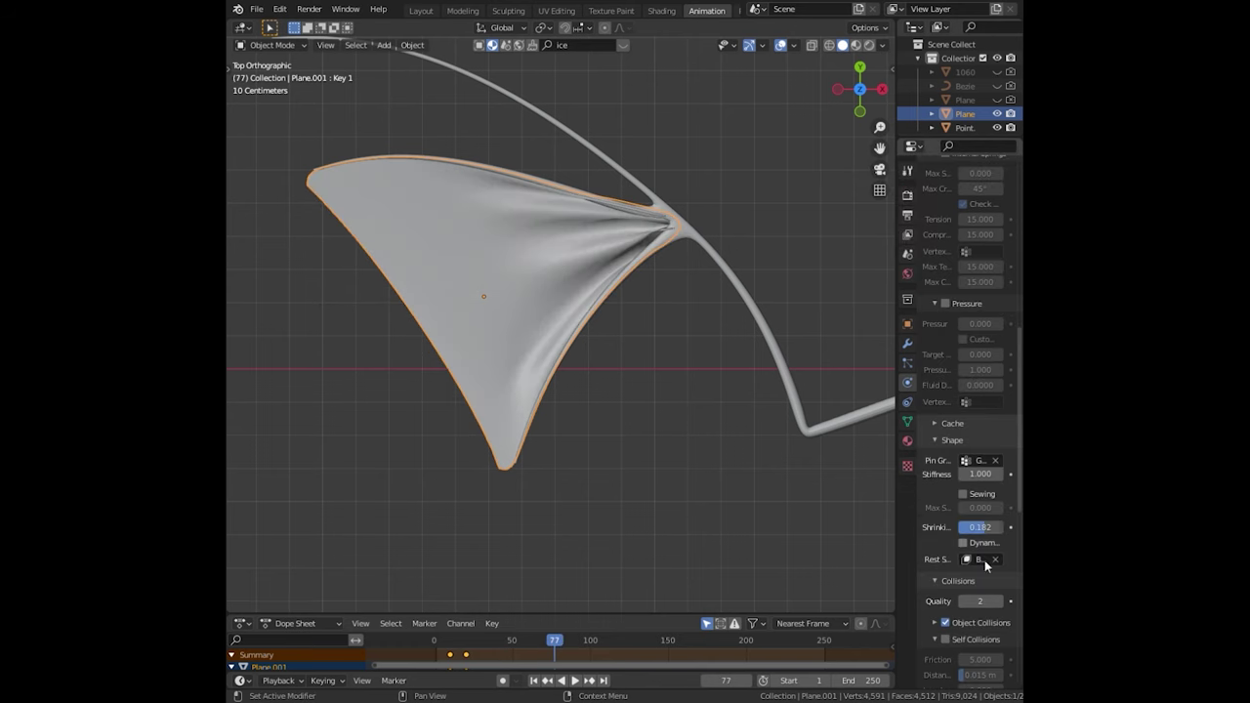
middle_drag(586, 507, 859, 351)
click(906, 343)
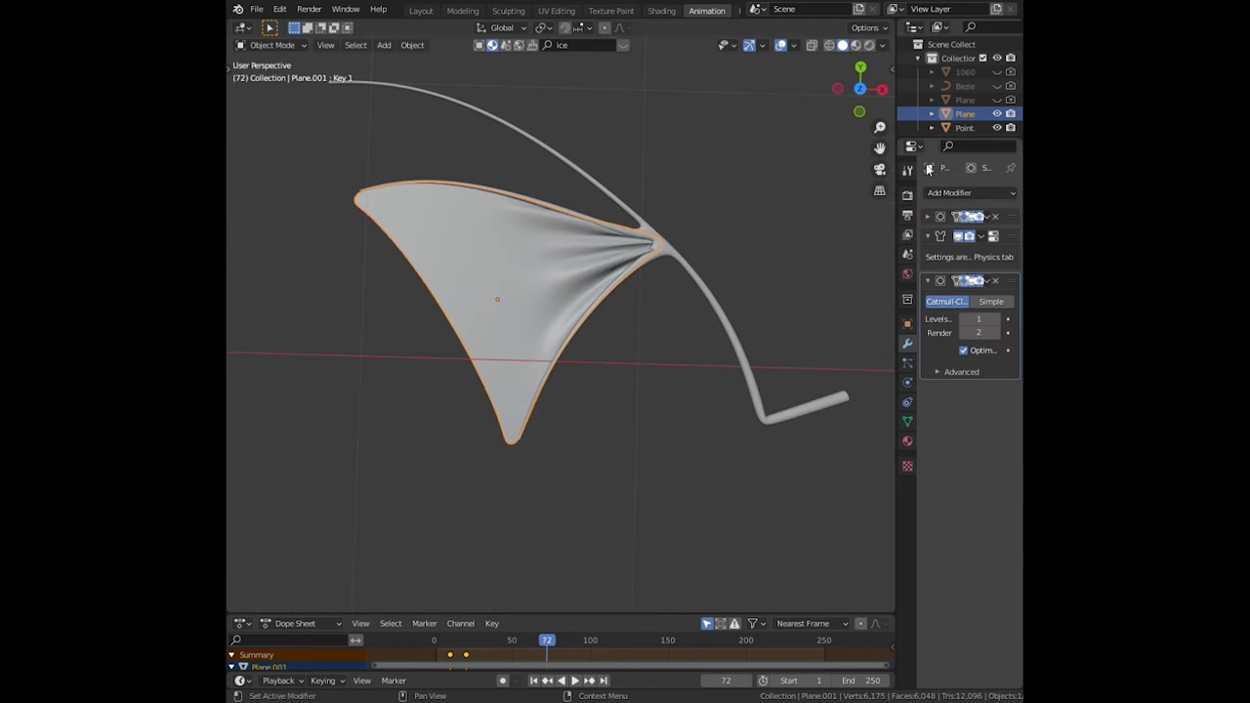
- Play the cloth simulation, switch to Object Mode, and jump the timeline to frame 28
click(907, 382)
key(space)
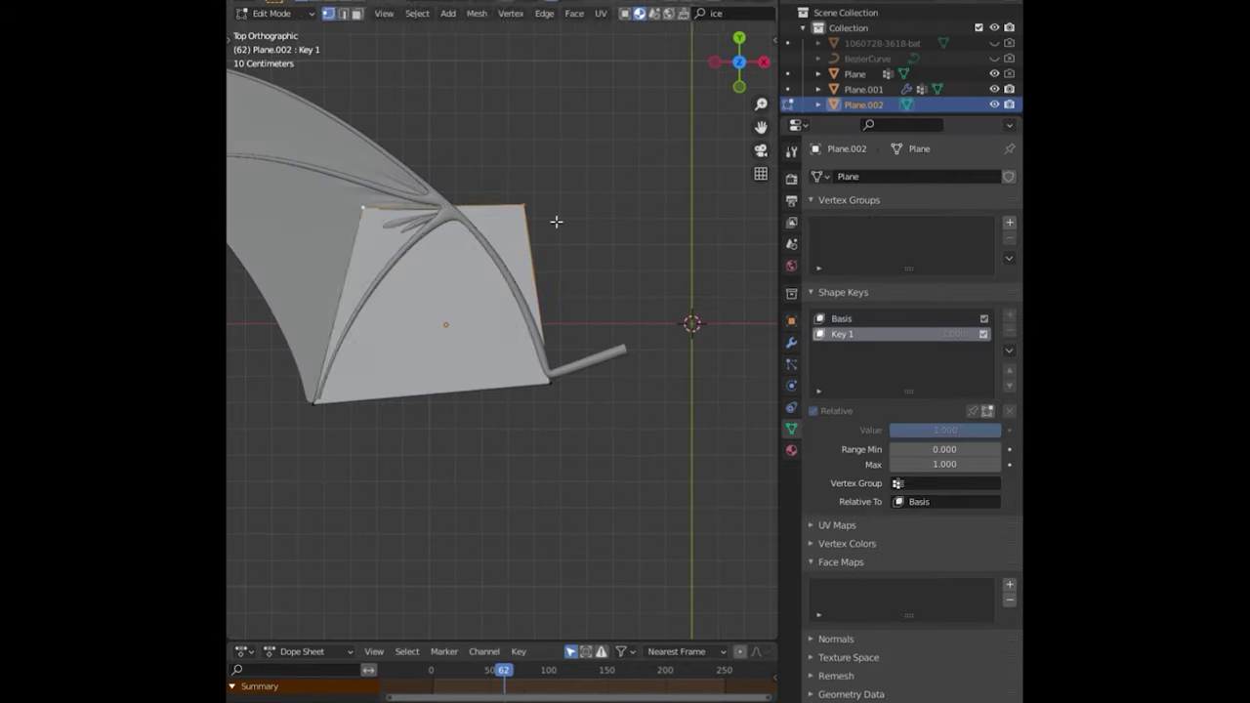
key(Tab)
click(464, 674)
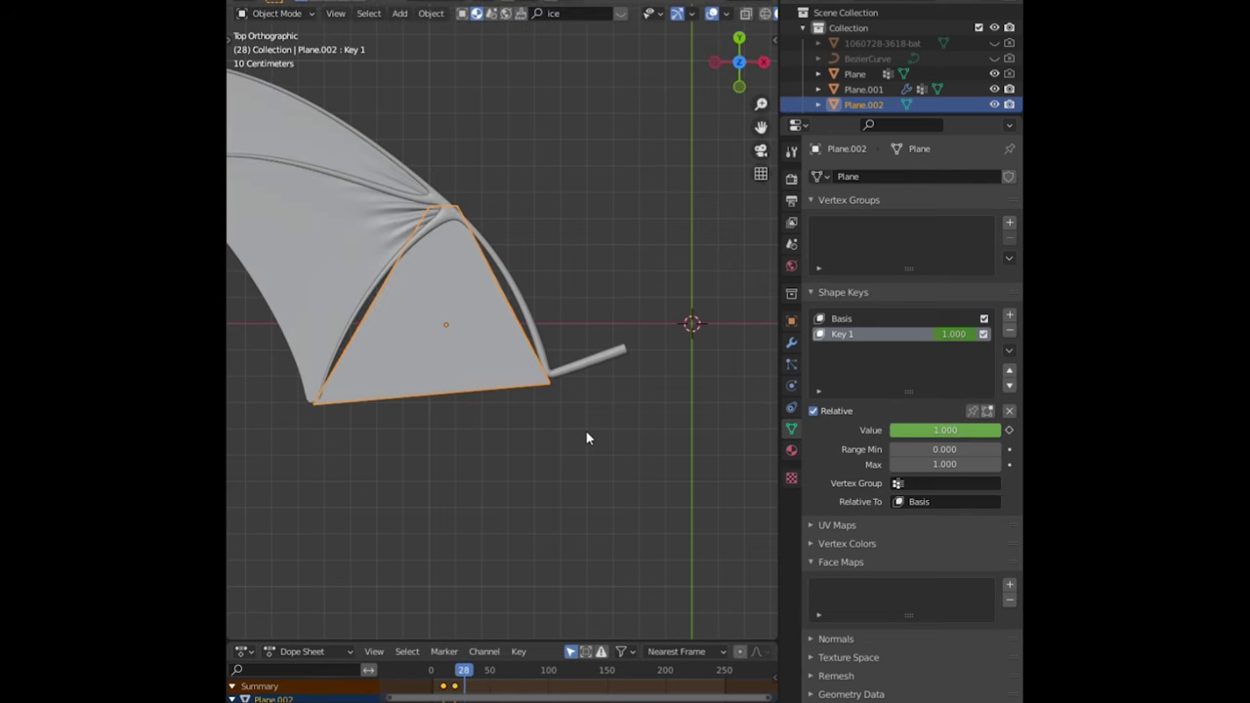